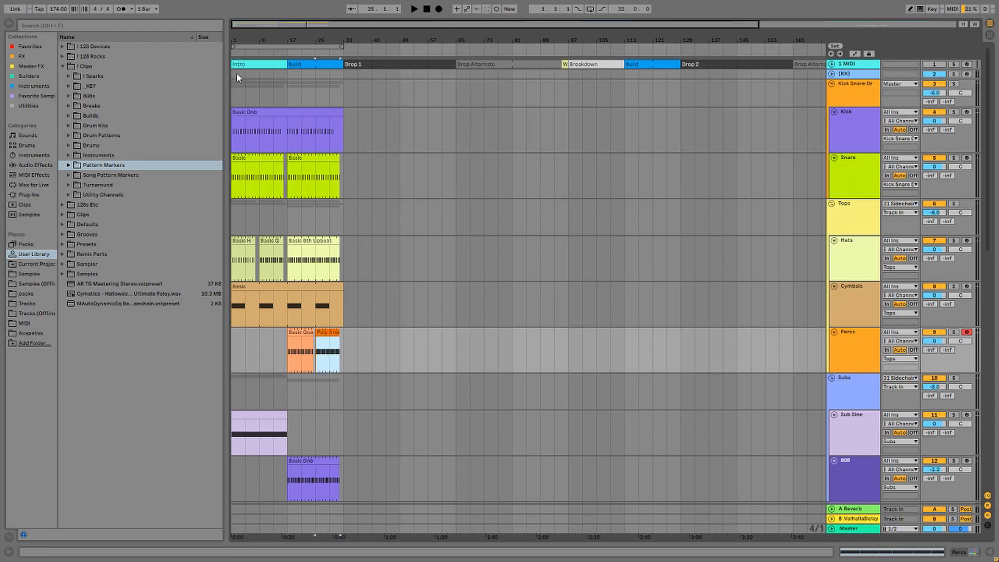
# Select the drum clips on the Kick, Snare, Hats, Cymbals and Percs tracks.
pyautogui.click(307, 112)
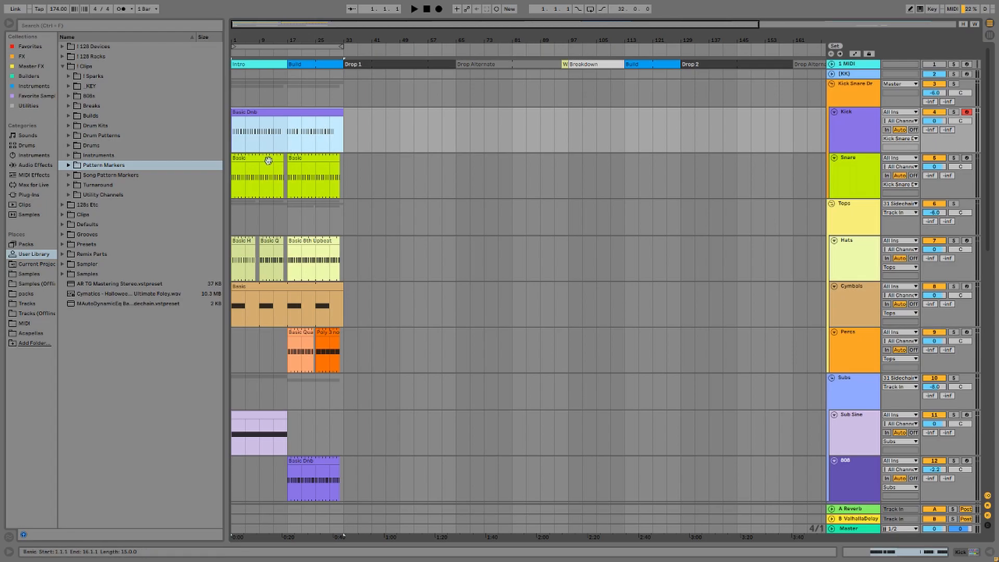
pyautogui.click(268, 160)
pyautogui.click(274, 243)
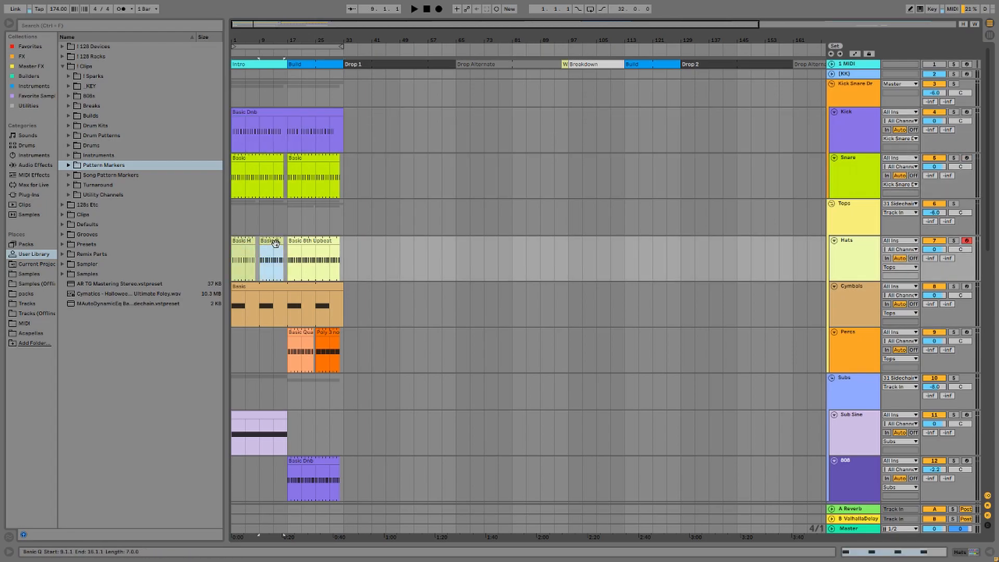
pyautogui.click(326, 250)
pyautogui.click(293, 285)
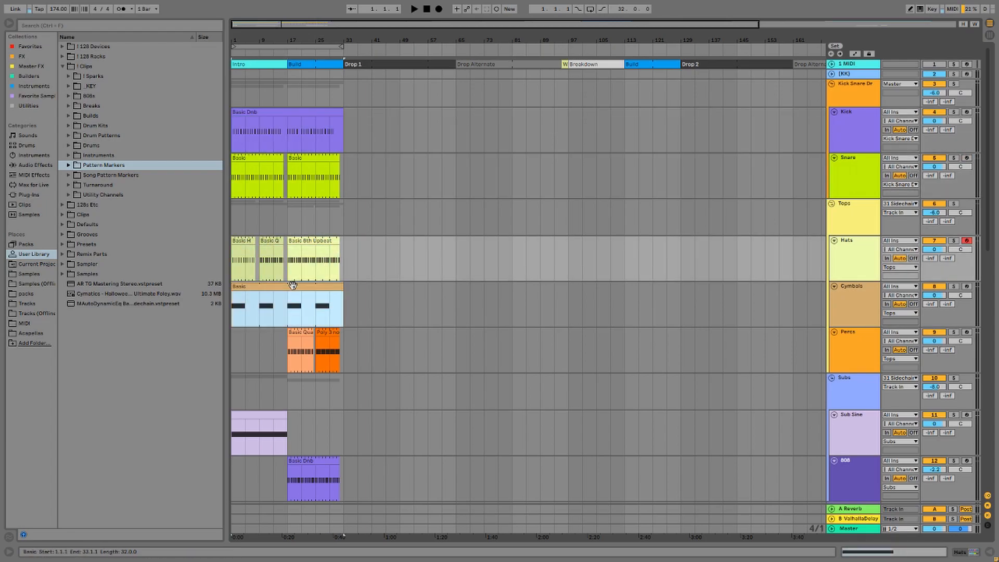
pyautogui.click(300, 351)
pyautogui.moveTo(317, 351); pyautogui.dragTo(341, 351)
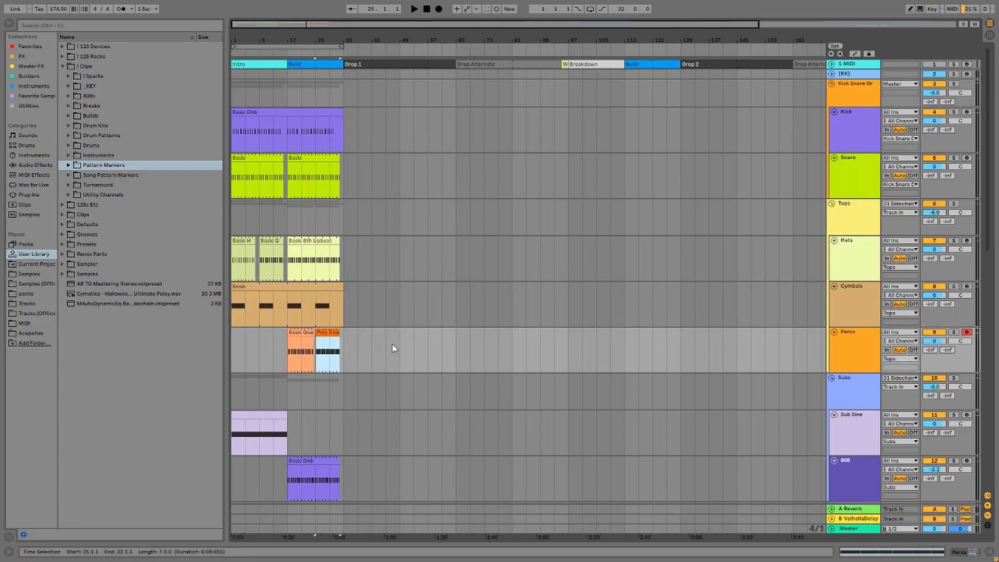
# Select the Sub Sine, 808 Basic Dnb and Reese bass clips.
pyautogui.scroll(-1, 392, 345)
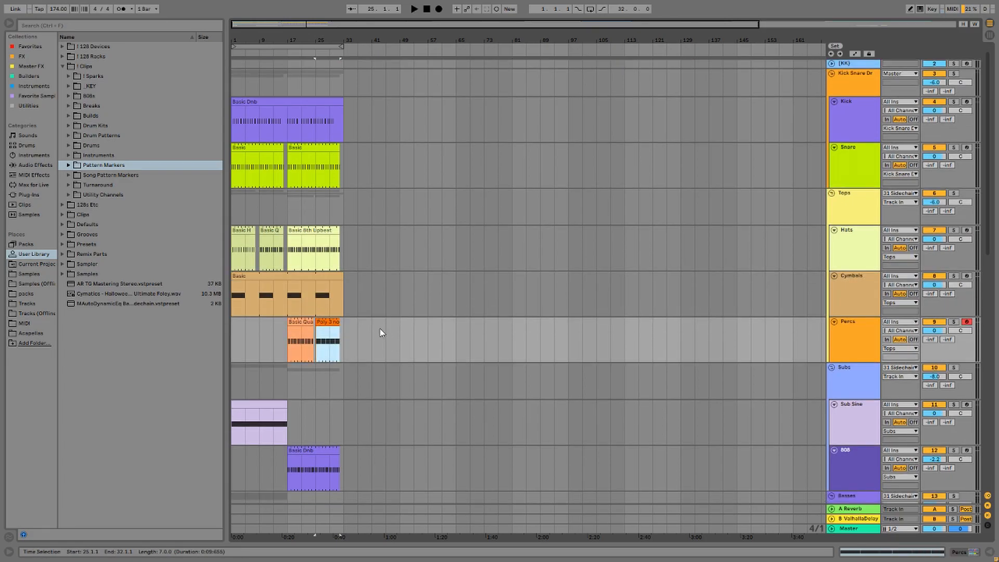
pyautogui.scroll(-5, 377, 328)
pyautogui.scroll(-2, 371, 322)
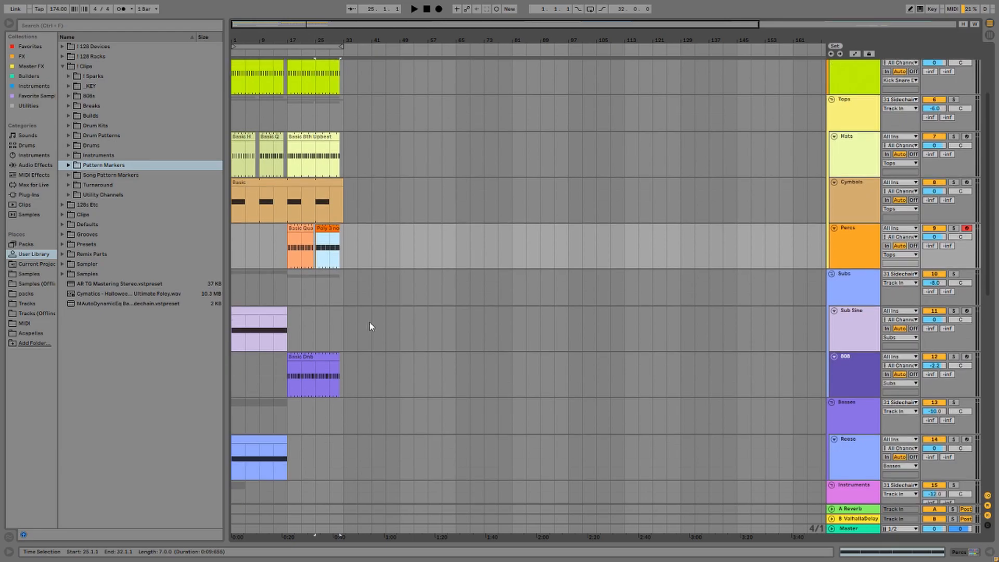
pyautogui.click(264, 312)
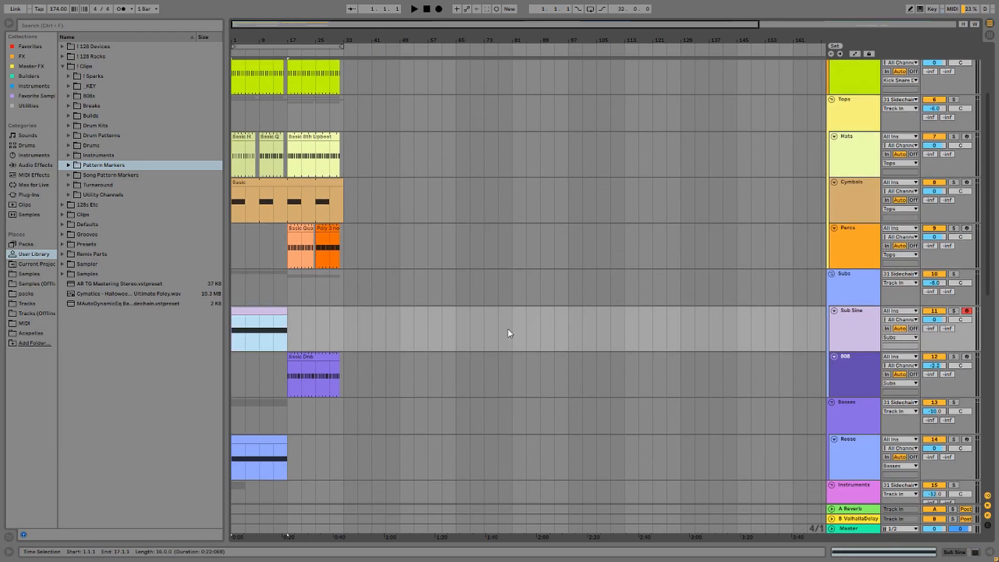
pyautogui.click(313, 357)
pyautogui.scroll(-5, 380, 358)
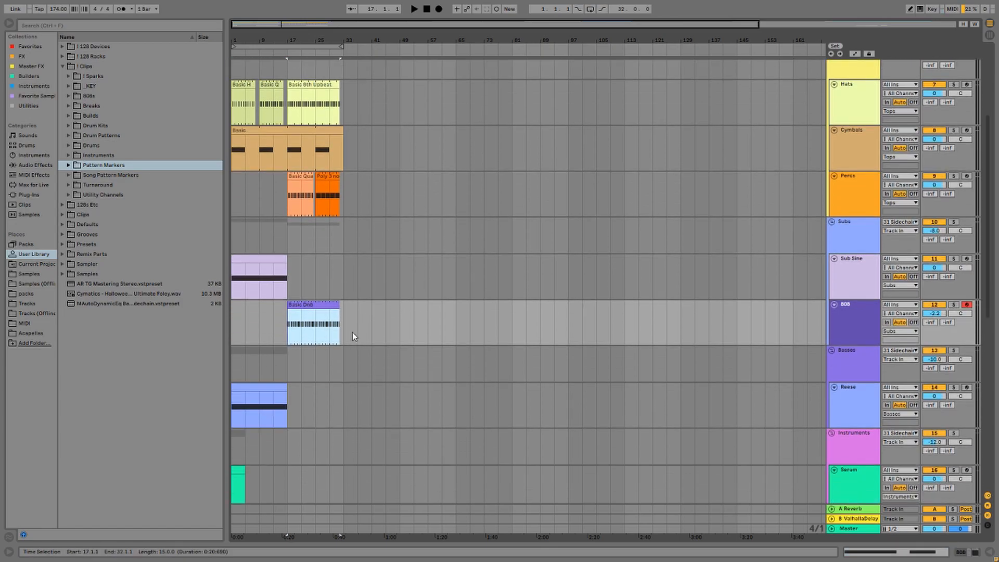
pyautogui.click(248, 326)
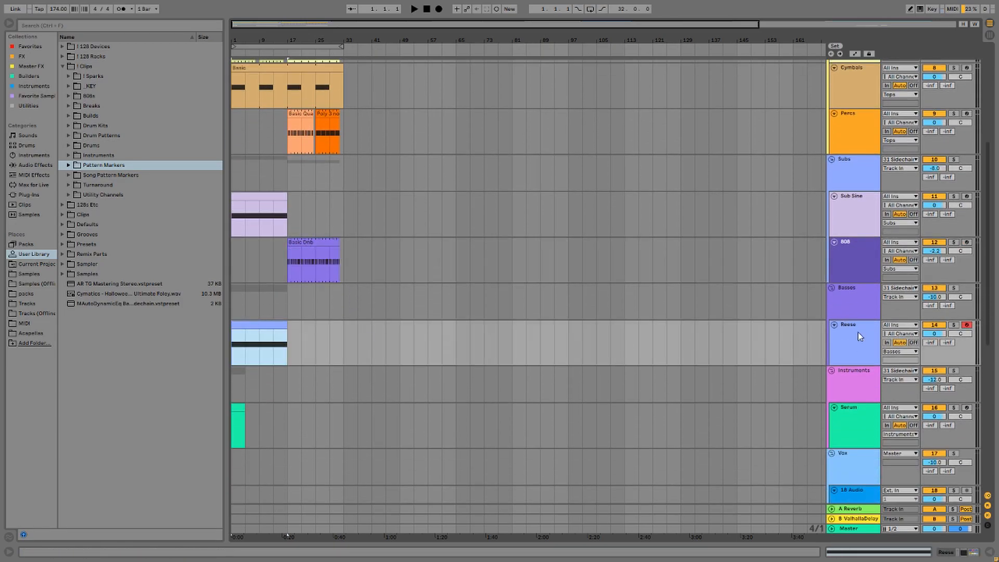
# Select bars 1 to 33 across the riser tracks, then clear the selection.
pyautogui.scroll(-2, 520, 338)
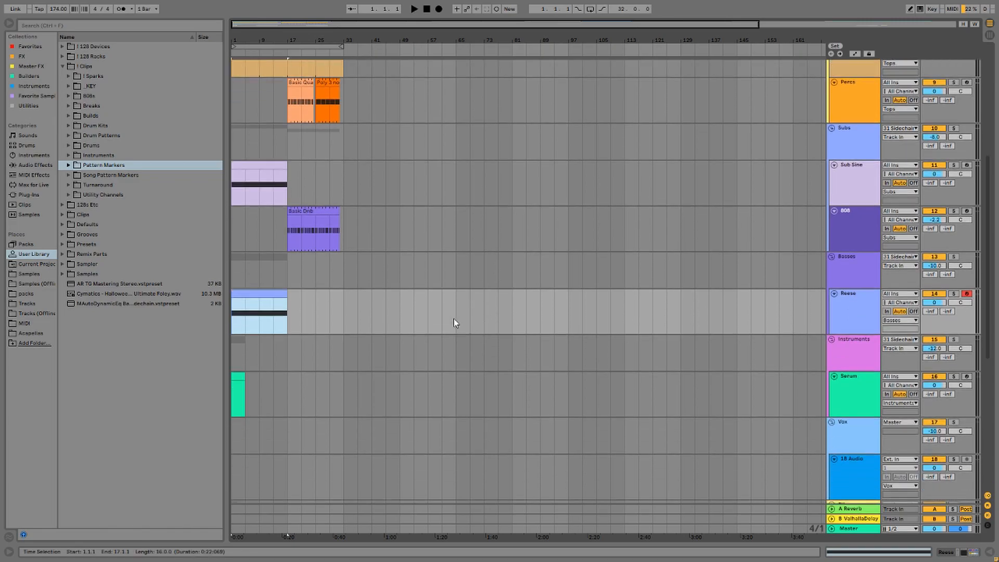
pyautogui.scroll(-4, 311, 299)
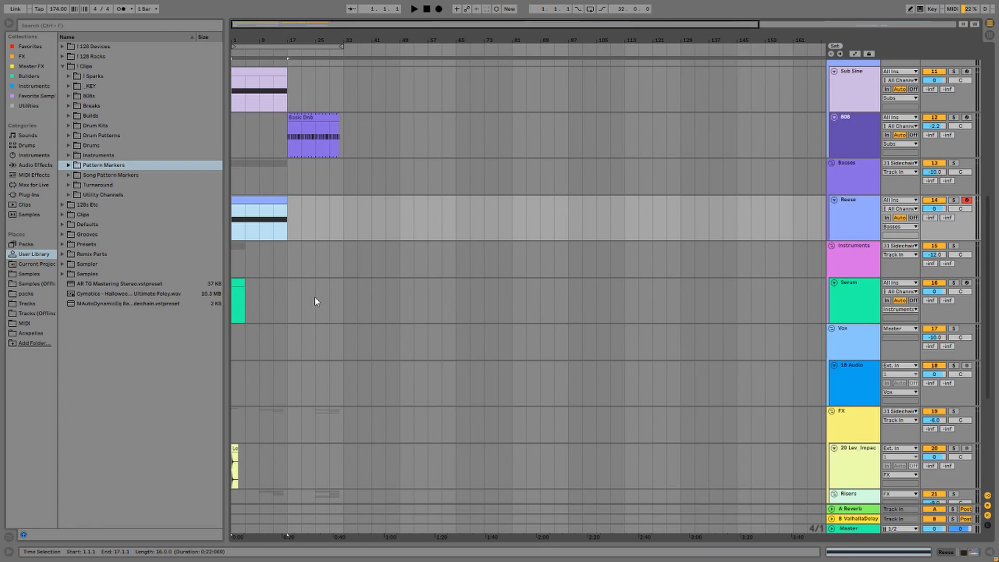
pyautogui.scroll(-8, 460, 333)
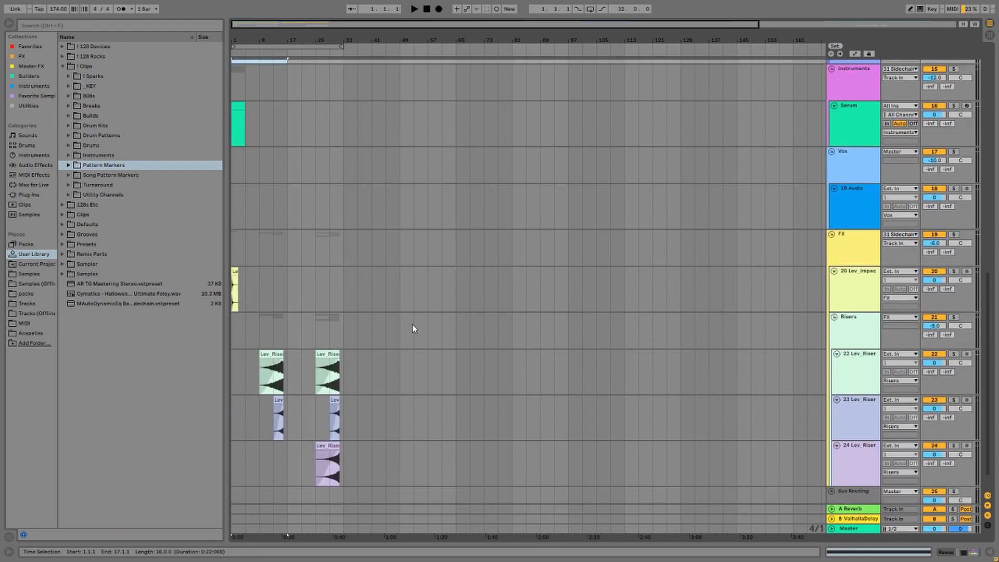
pyautogui.scroll(-1, 411, 328)
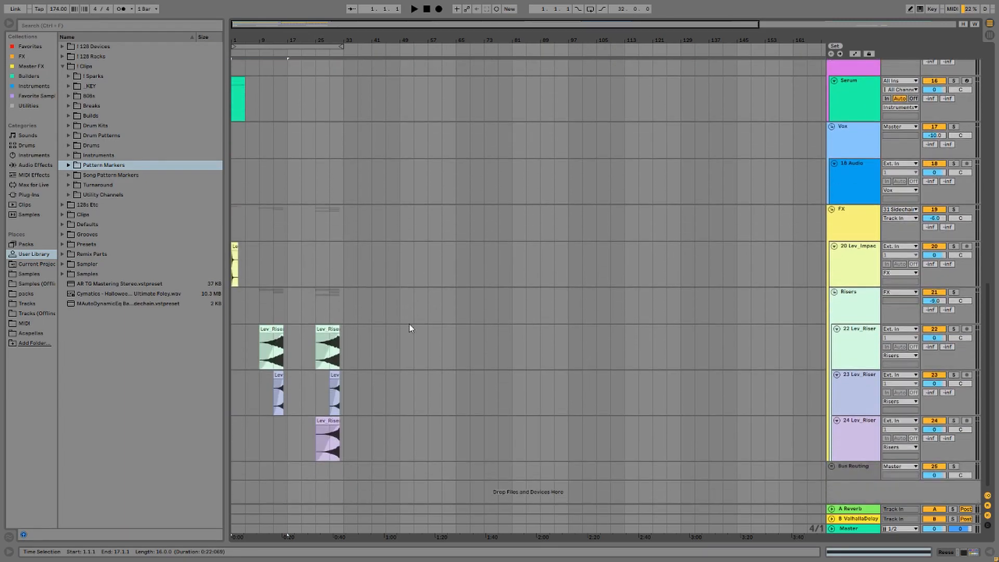
pyautogui.click(242, 249)
pyautogui.moveTo(346, 439); pyautogui.dragTo(237, 332)
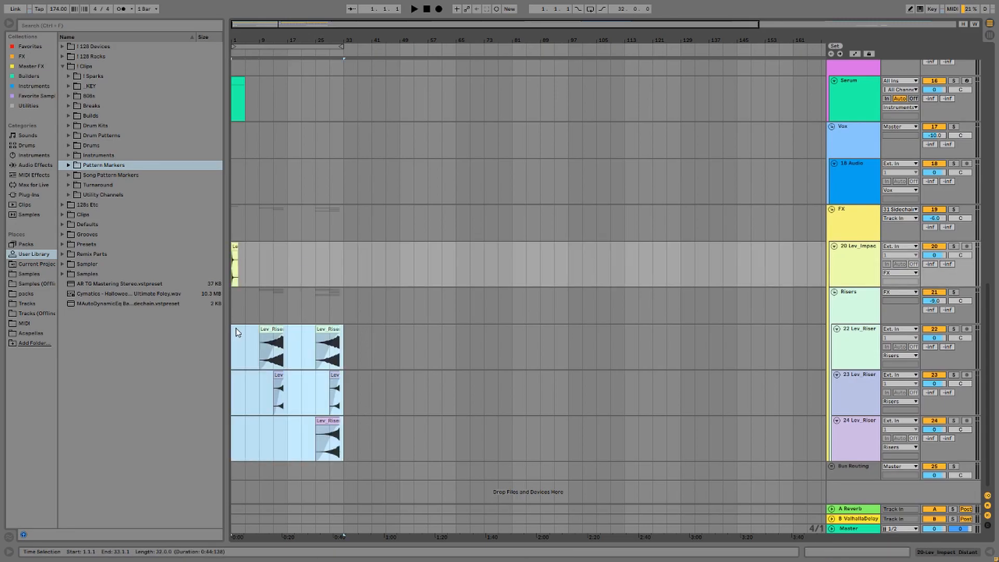
pyautogui.click(462, 333)
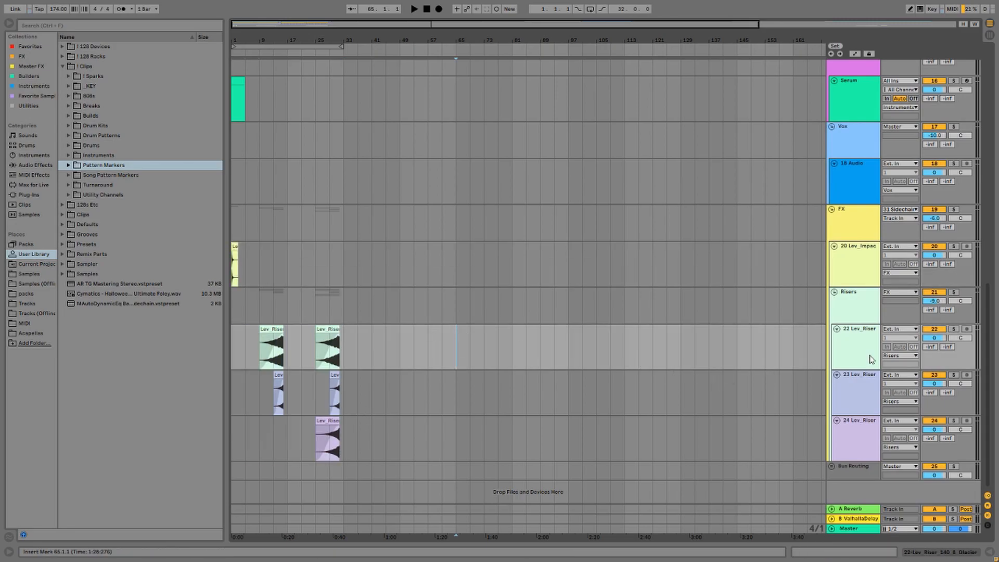
pyautogui.moveTo(988, 344); pyautogui.dragTo(403, 124)
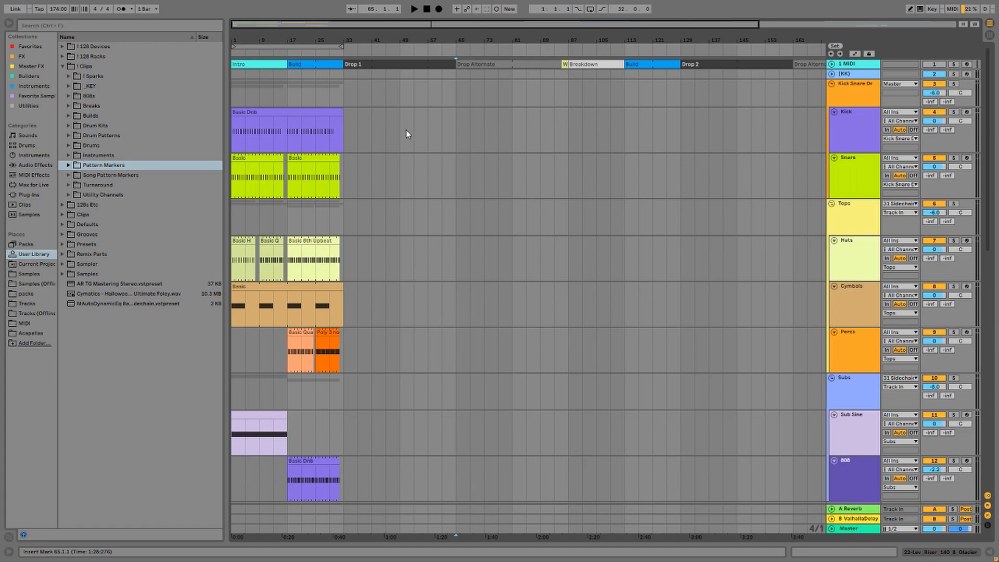
# Play the arrangement from bar 1, then unfold and refold the 1 MIDI marker track.
pyautogui.press('Home')
pyautogui.press('space')
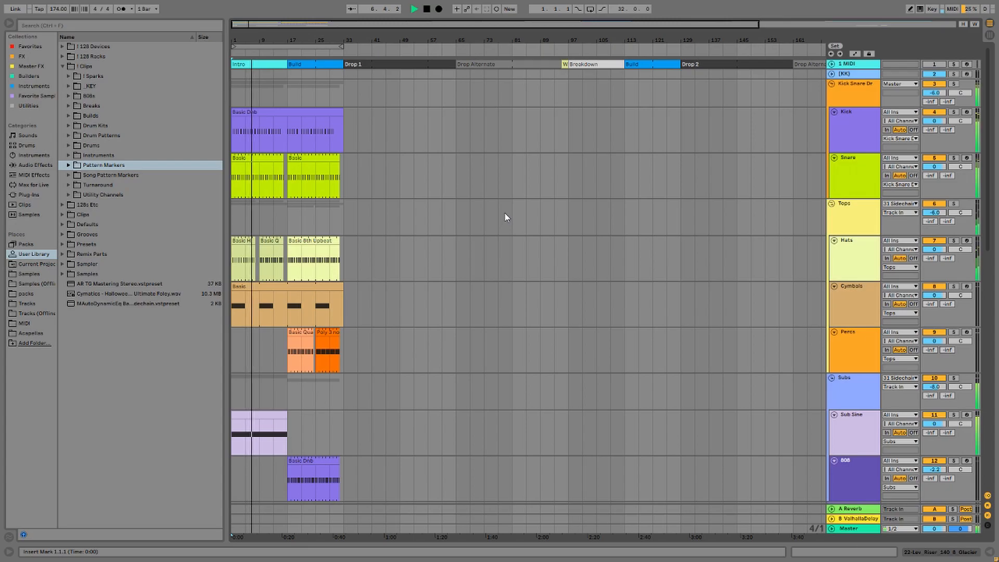
pyautogui.press('space')
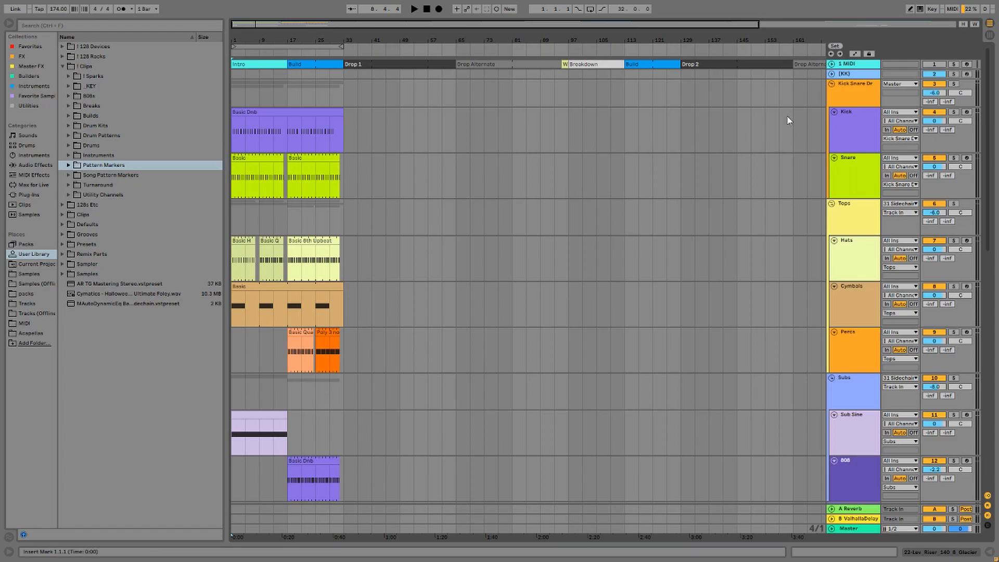
pyautogui.click(842, 95)
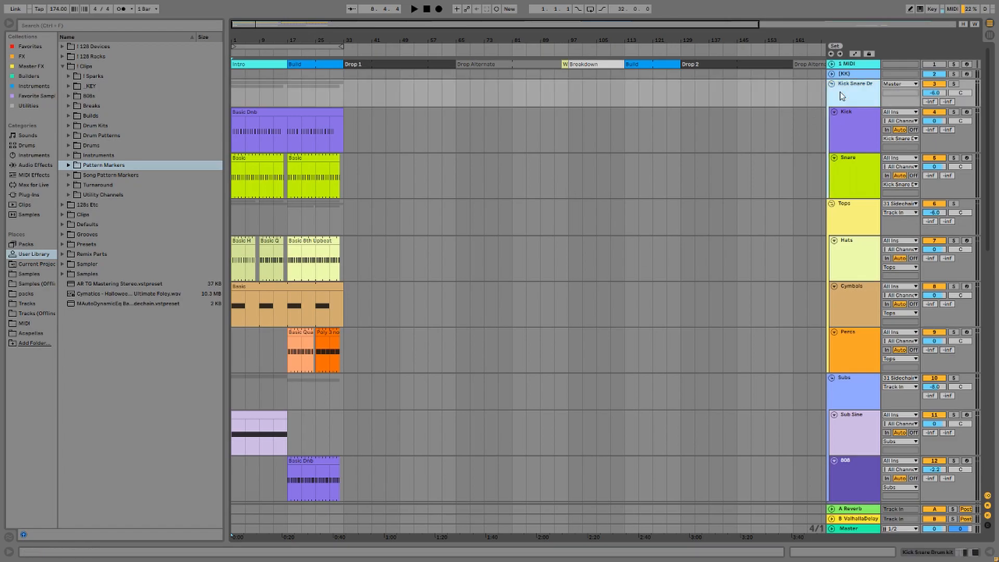
pyautogui.click(847, 64)
pyautogui.click(832, 64)
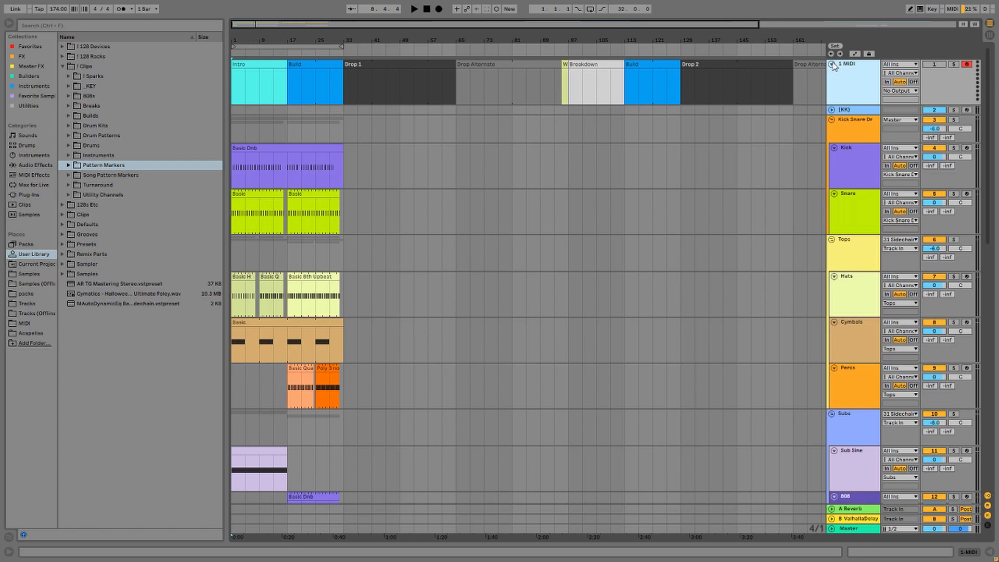
pyautogui.click(832, 64)
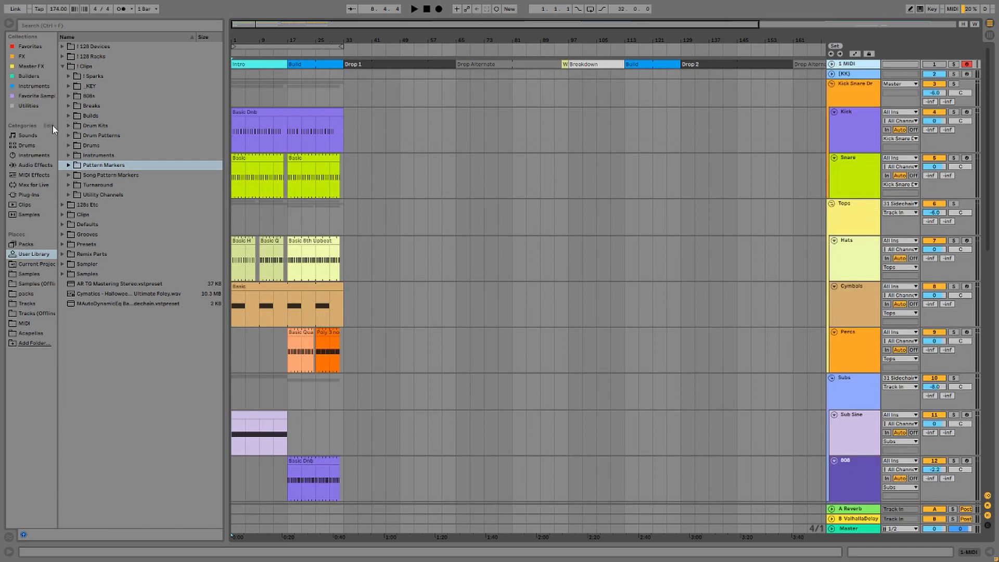
# Browse the Pattern Markers clips: Breakdown, Build, Curveball, Tension and Verse 1.
pyautogui.click(68, 165)
pyautogui.click(96, 175)
pyautogui.click(111, 186)
pyautogui.click(120, 194)
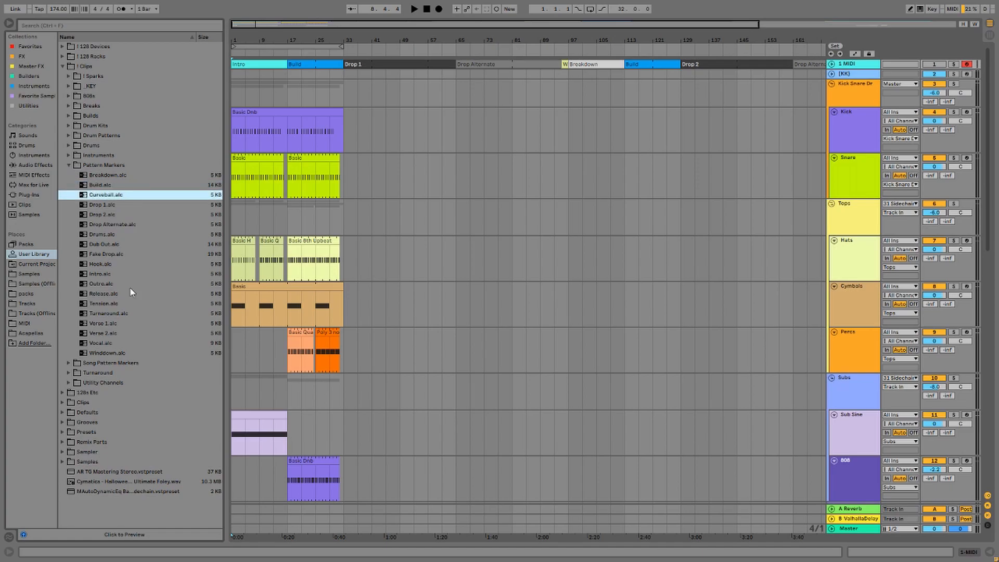
pyautogui.click(120, 302)
pyautogui.click(132, 323)
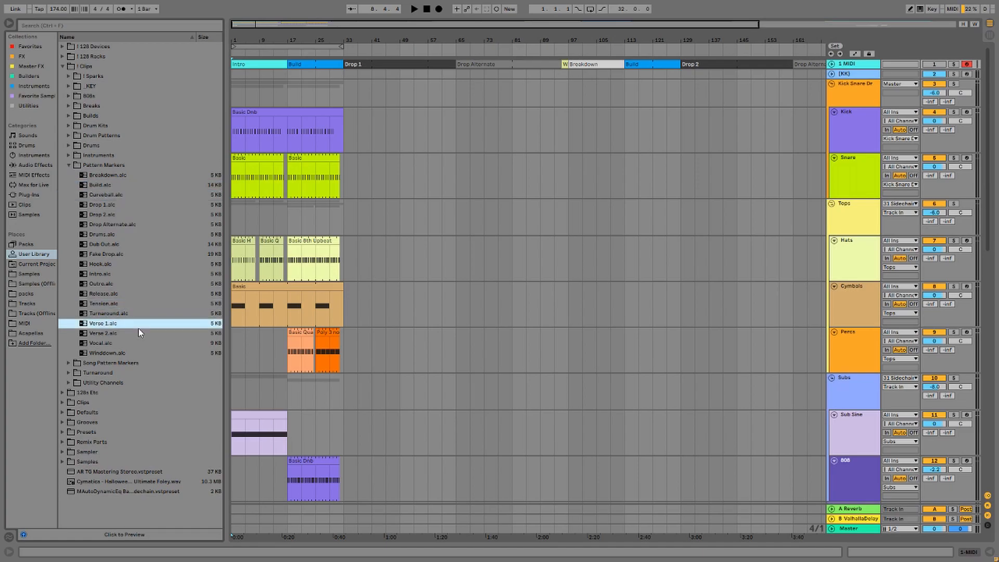
pyautogui.click(69, 165)
# Browse the Song Pattern Markers genre folders, then open the [KK] track's Komplete Kontrol window.
pyautogui.click(70, 176)
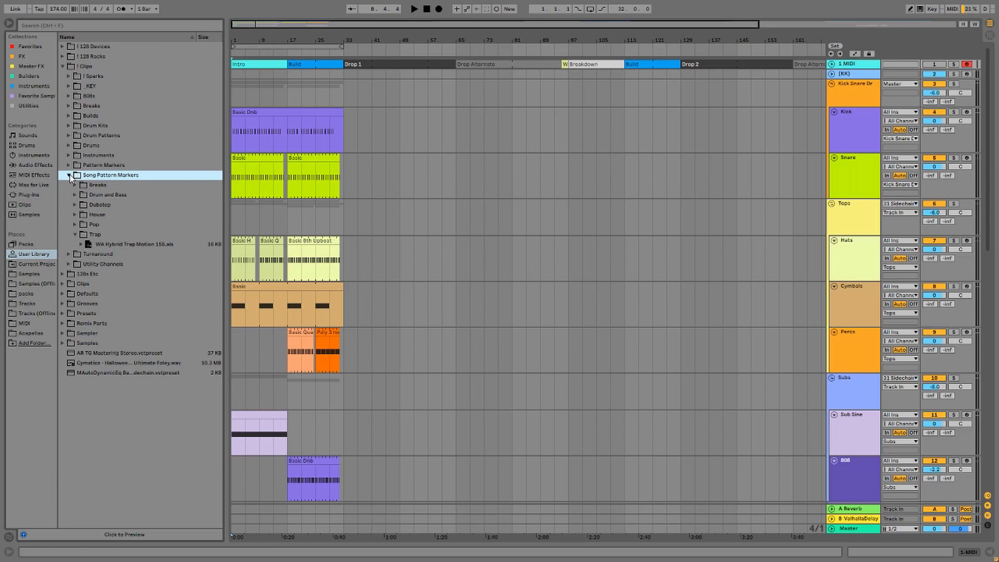
pyautogui.click(75, 185)
pyautogui.click(117, 196)
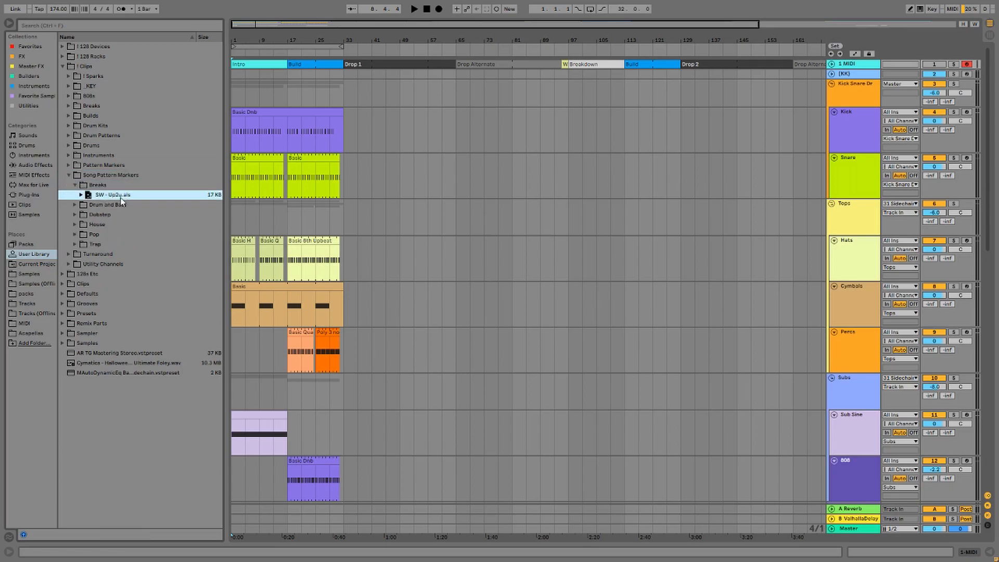
pyautogui.click(75, 205)
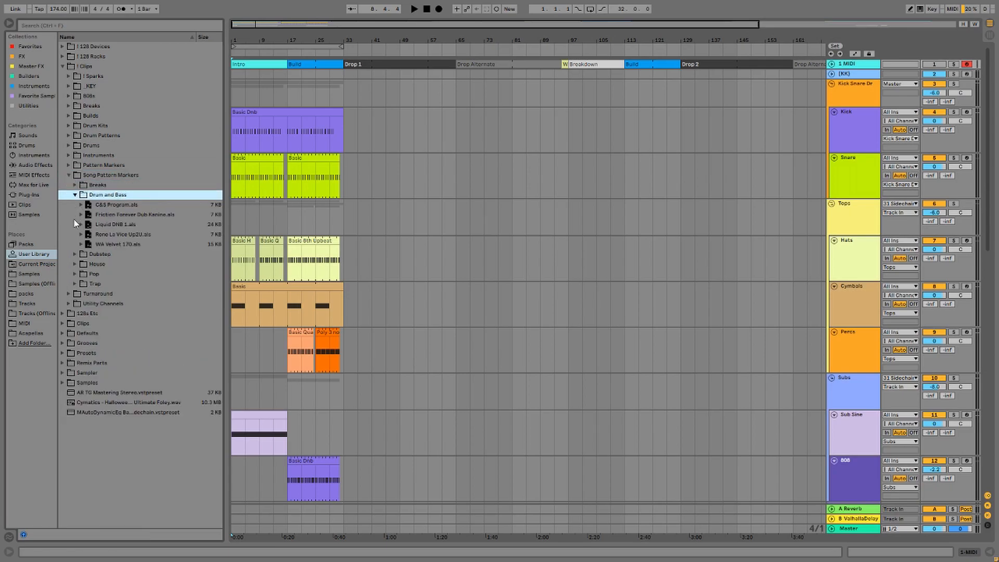
pyautogui.click(75, 254)
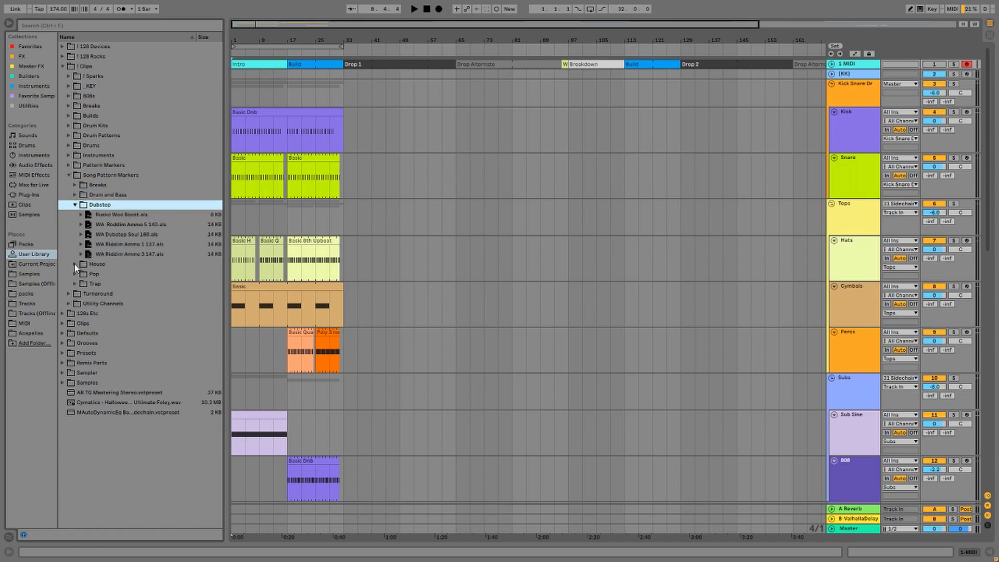
pyautogui.click(75, 274)
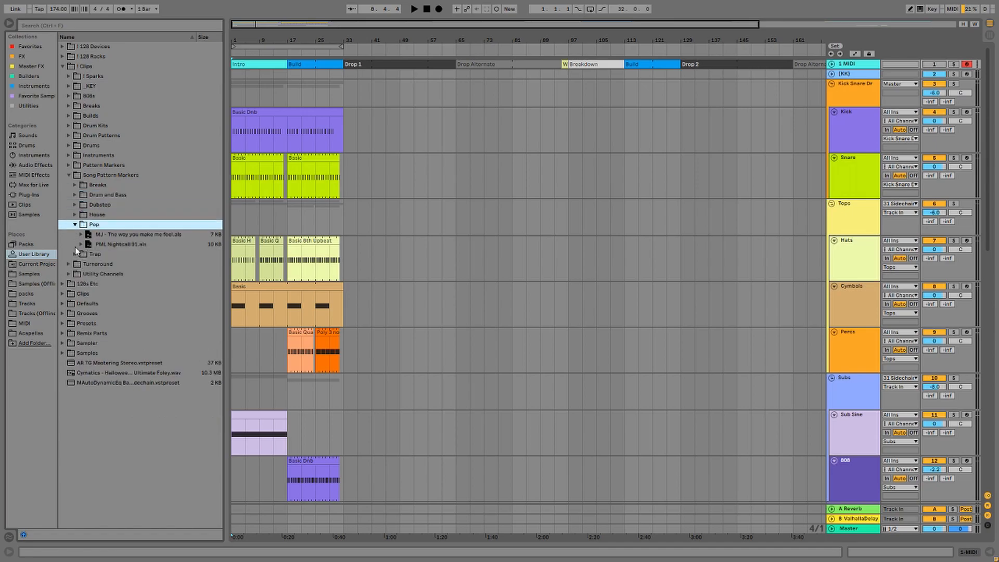
pyautogui.click(74, 253)
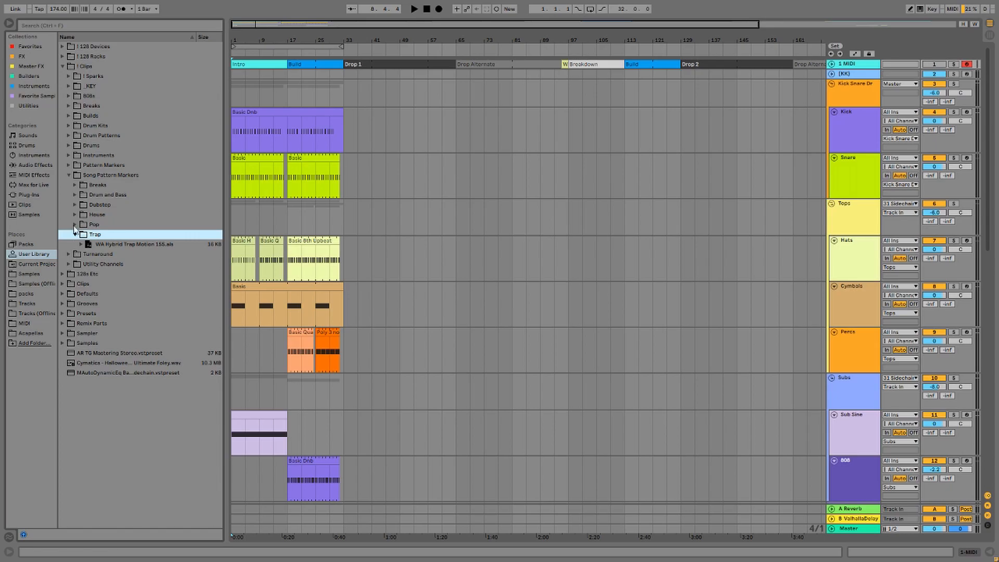
pyautogui.click(78, 186)
pyautogui.click(69, 176)
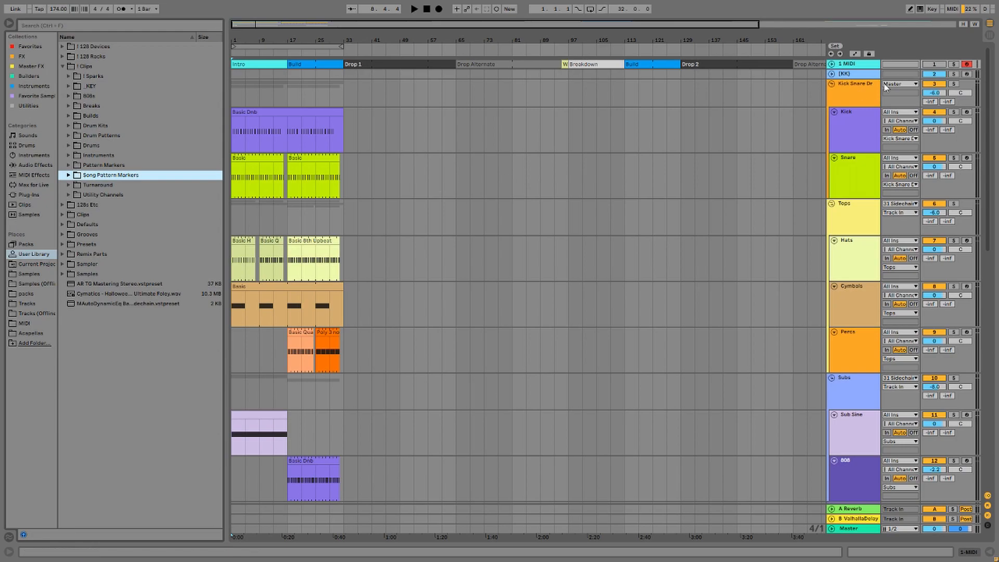
pyautogui.click(847, 74)
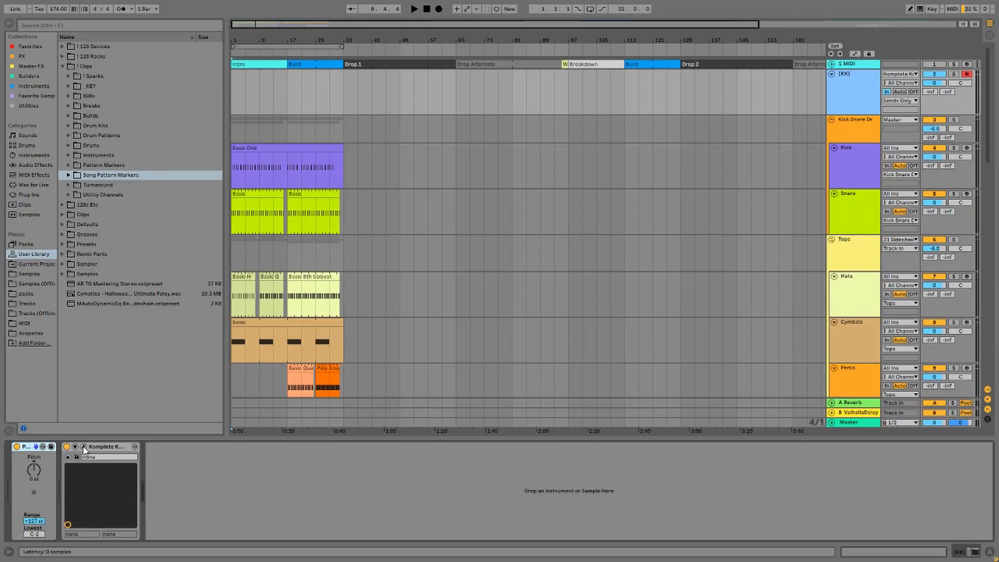
pyautogui.click(83, 447)
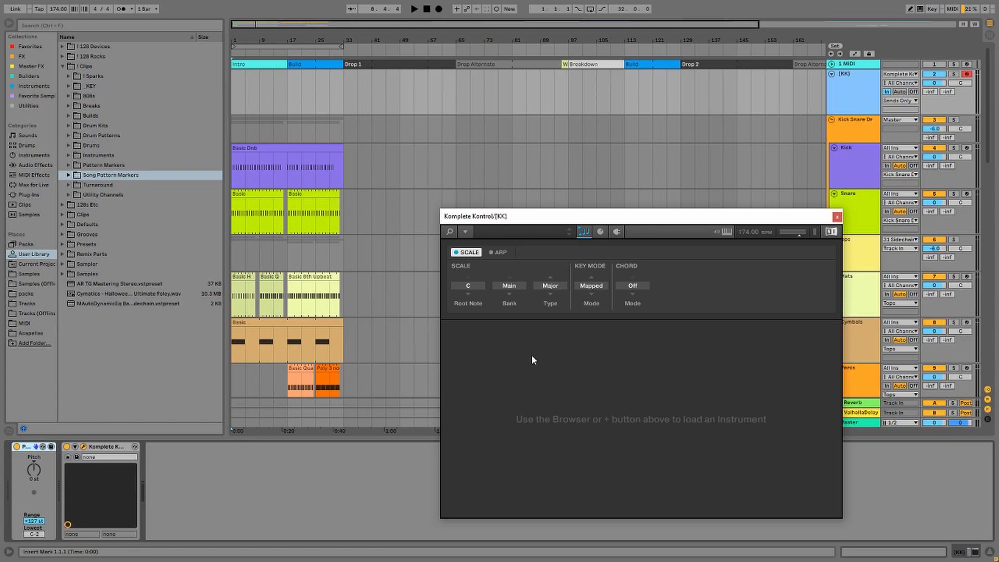
# Check Komplete Kontrol's ARP and SCALE pages, then close its window.
pyautogui.click(500, 253)
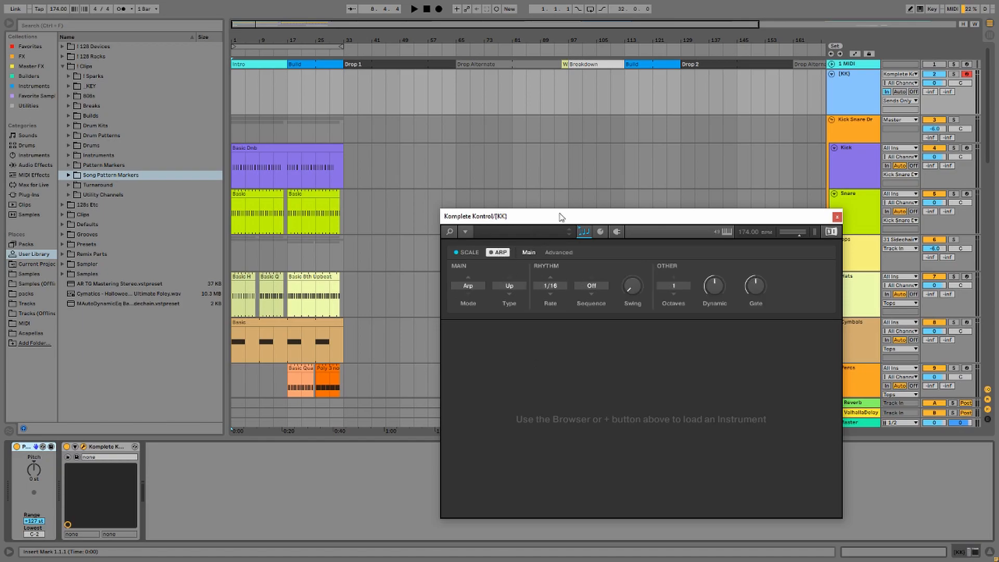
pyautogui.click(467, 252)
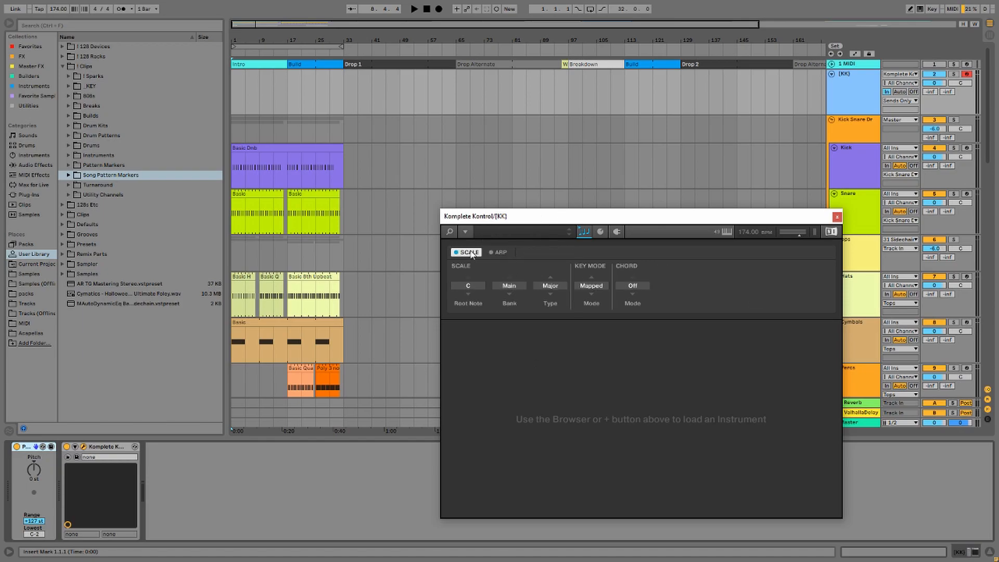
pyautogui.click(836, 217)
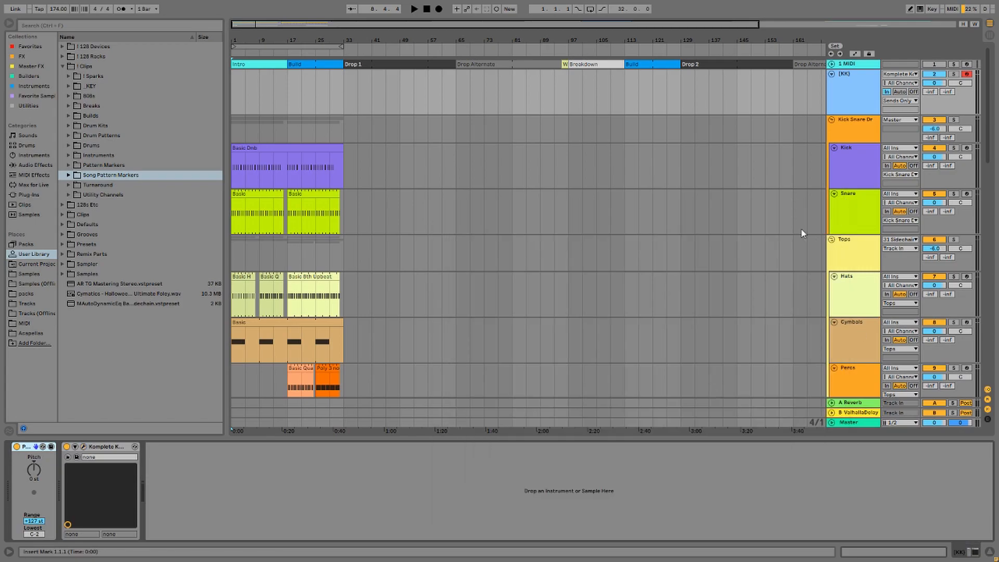
# Inspect the Kick Snare Dr group's Drum Buss and Pro-Q 3 EQ, then select the Kick track.
pyautogui.click(849, 121)
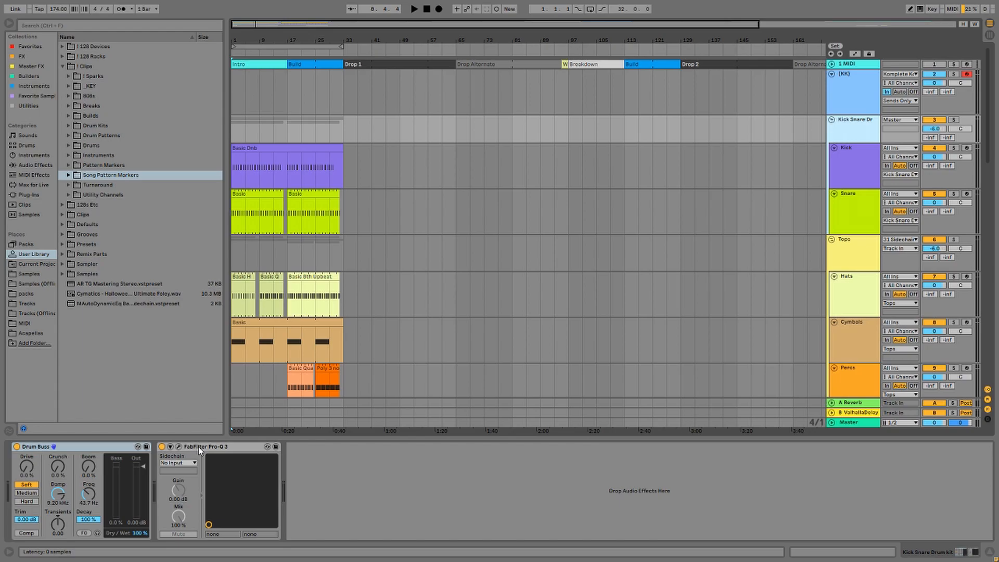
pyautogui.click(64, 446)
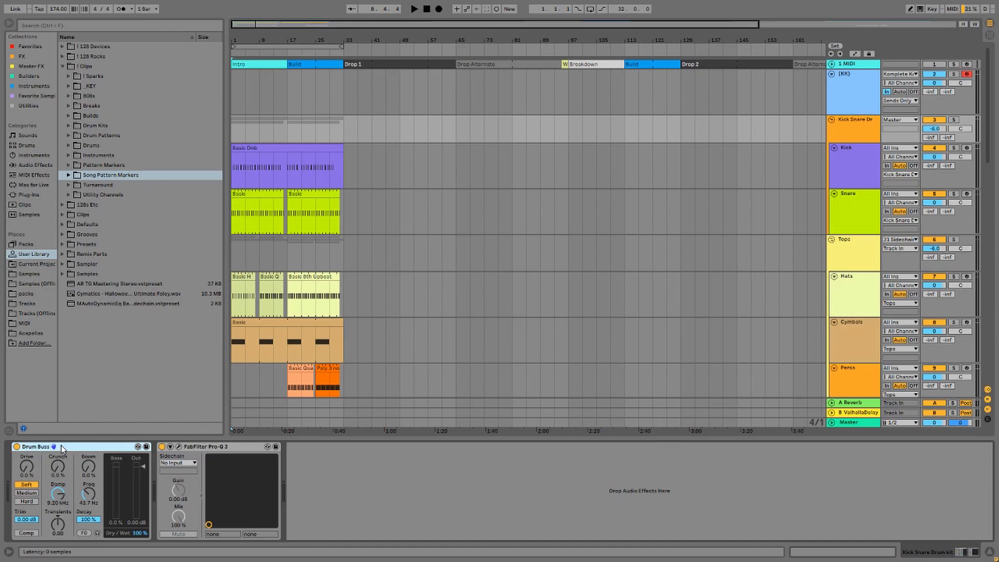
pyautogui.click(179, 447)
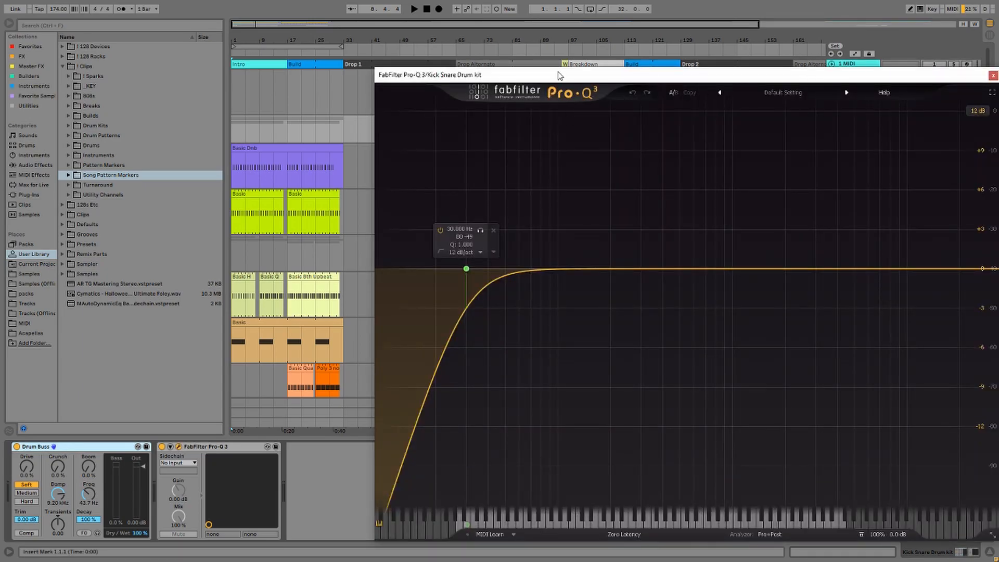
pyautogui.moveTo(559, 75); pyautogui.dragTo(409, 67)
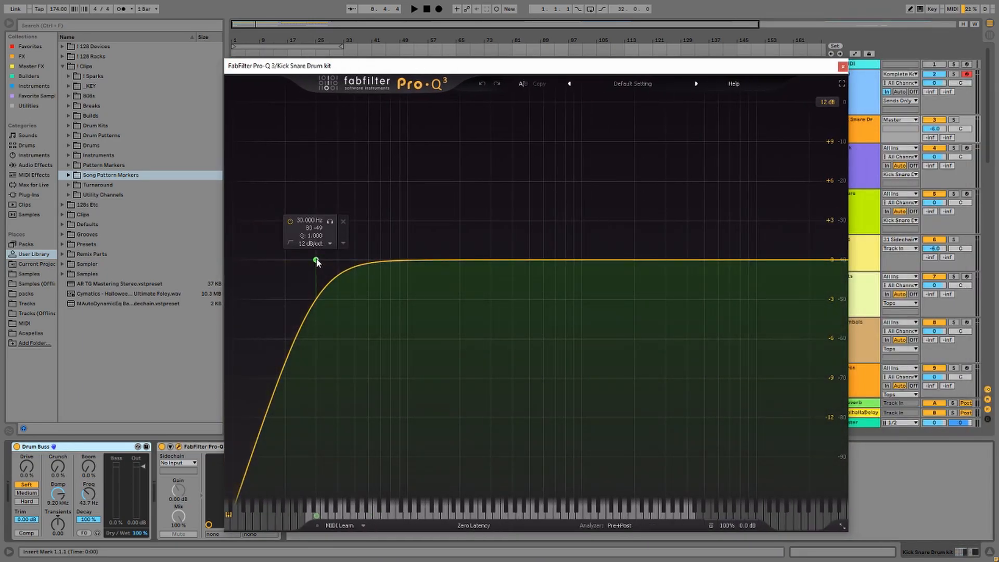
pyautogui.click(843, 66)
pyautogui.click(853, 156)
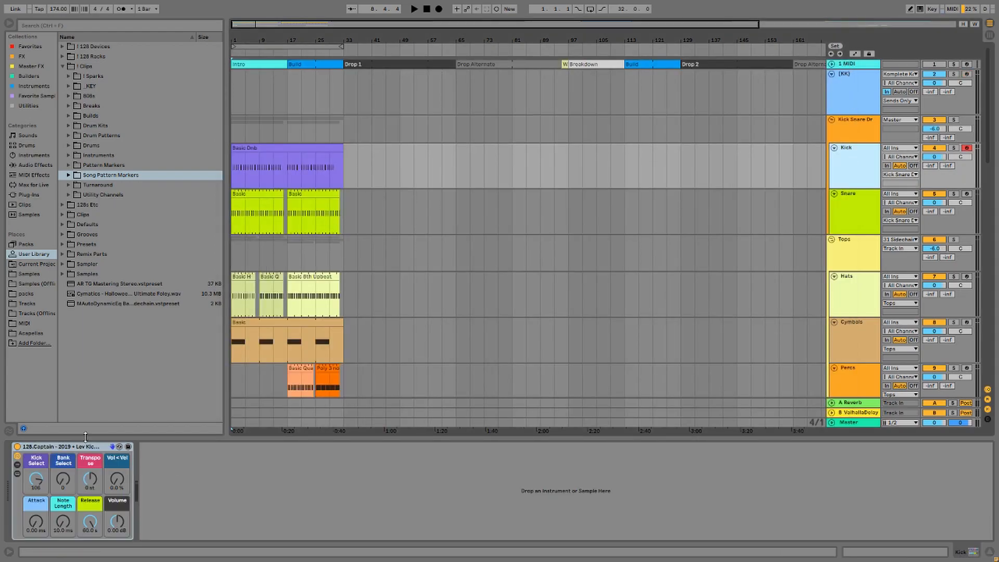
# Expand the 128.Captain kick rack and browse its Bank 1 and Bank 2 sample chains.
pyautogui.click(17, 474)
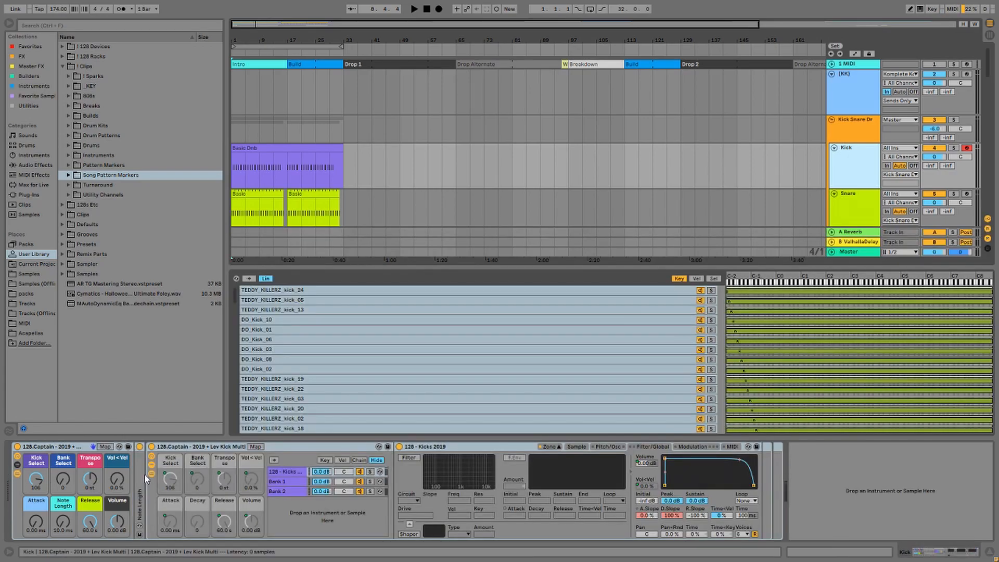
pyautogui.click(282, 479)
pyautogui.click(286, 489)
pyautogui.click(285, 480)
pyautogui.click(288, 471)
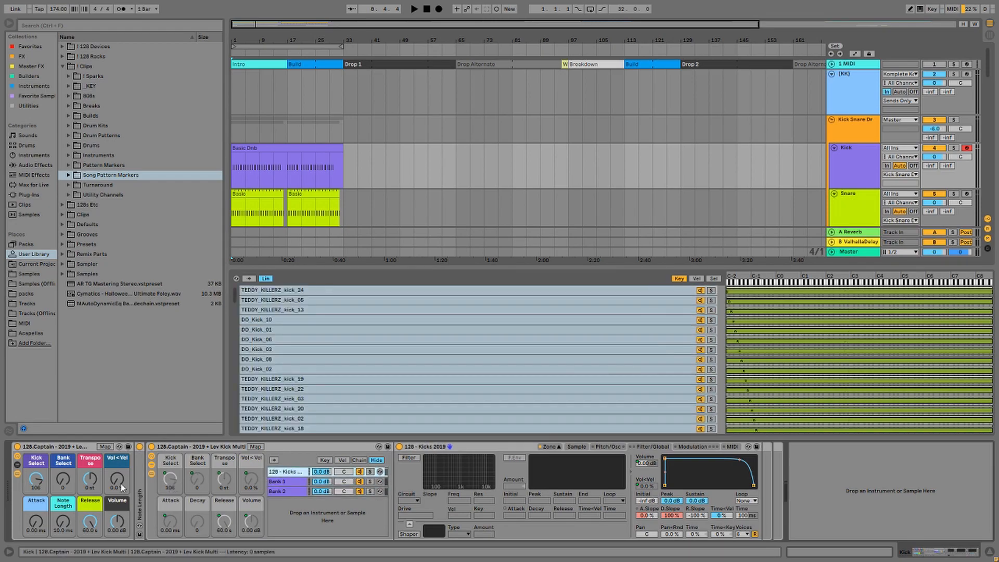
pyautogui.moveTo(63, 478); pyautogui.dragTo(36, 482)
pyautogui.click(17, 474)
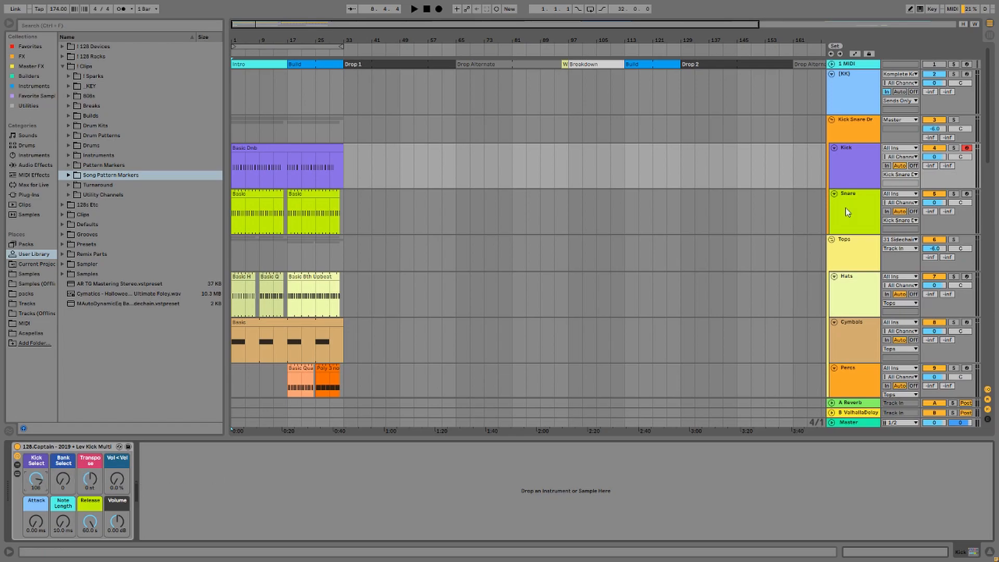
# Set the kick's Bank Select to 2 and Vol < Vel to 14 %, then select Snare and Tops.
pyautogui.moveTo(63, 481); pyautogui.dragTo(63, 485)
pyautogui.moveTo(118, 478); pyautogui.dragTo(119, 483)
pyautogui.click(770, 219)
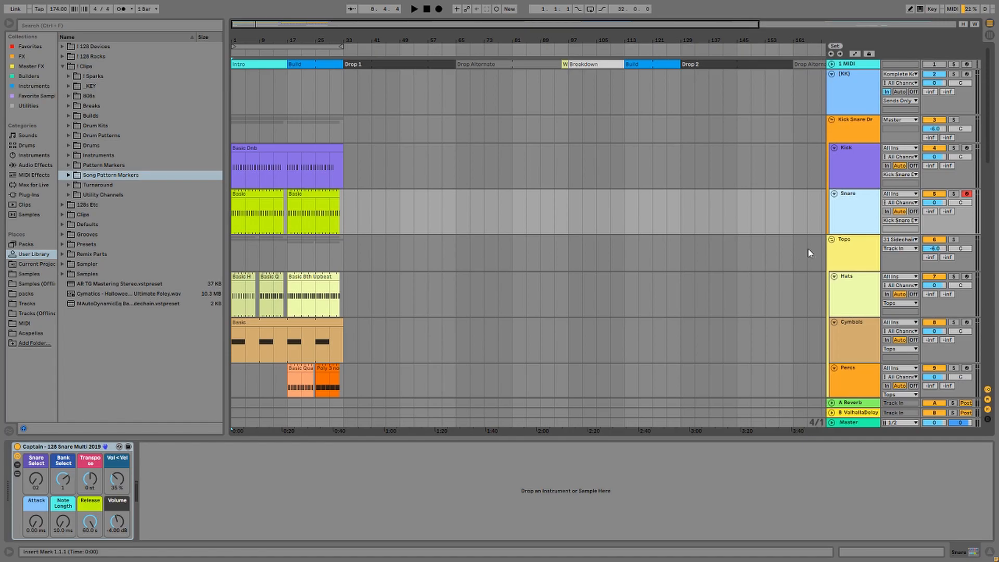
pyautogui.click(848, 251)
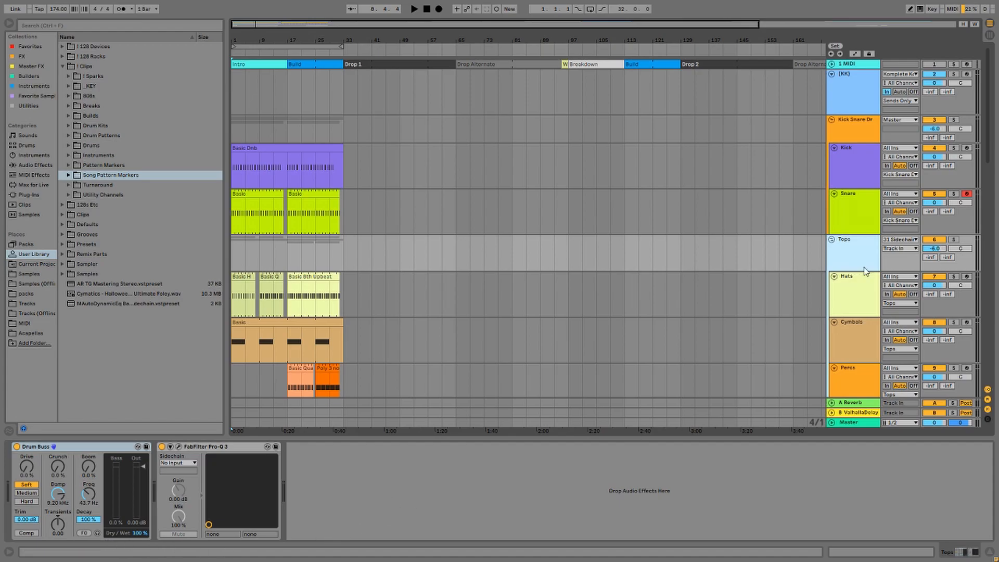
# Confirm the Tops, Subs and Basses groups all output to 31 Sidechain Bus.
pyautogui.click(900, 240)
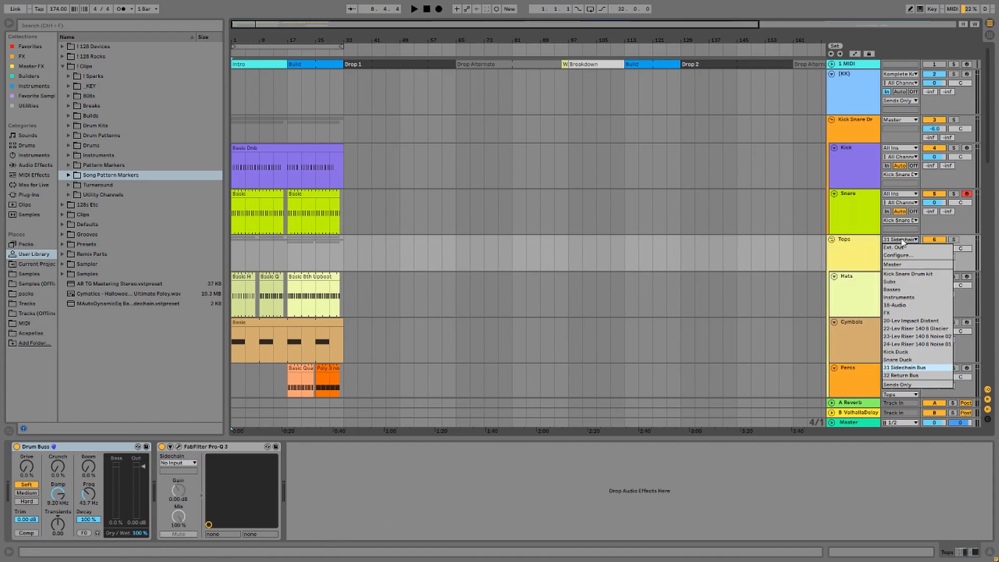
pyautogui.click(934, 368)
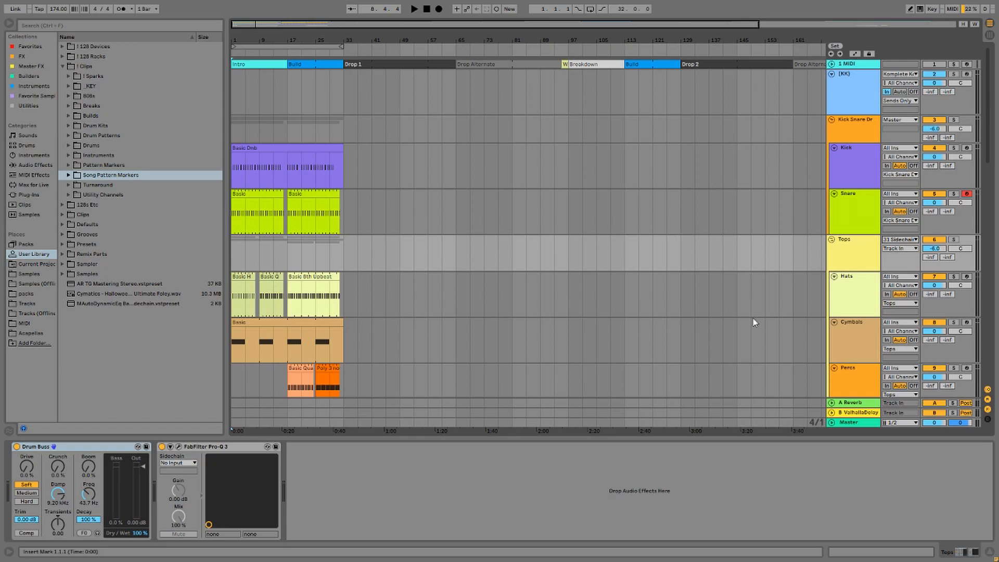
pyautogui.scroll(-2, 756, 343)
pyautogui.scroll(-1, 758, 357)
pyautogui.click(908, 331)
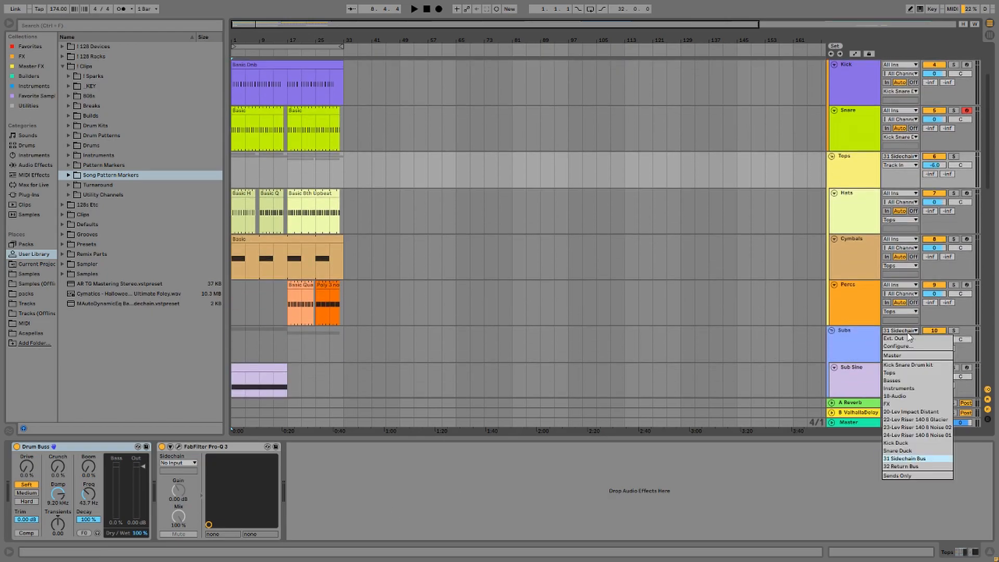
pyautogui.click(908, 334)
pyautogui.scroll(-4, 849, 333)
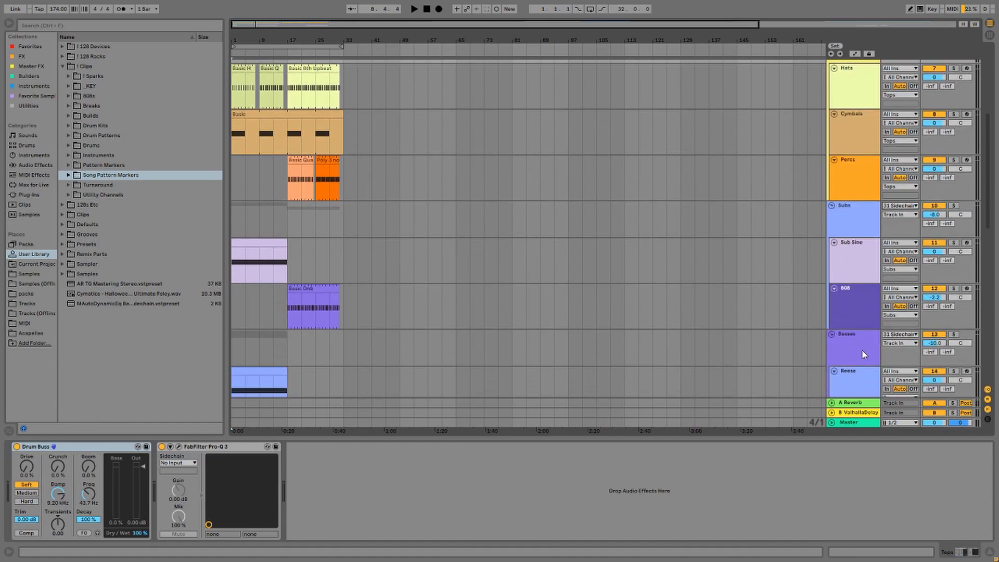
pyautogui.click(899, 334)
pyautogui.click(899, 337)
pyautogui.scroll(4, 739, 317)
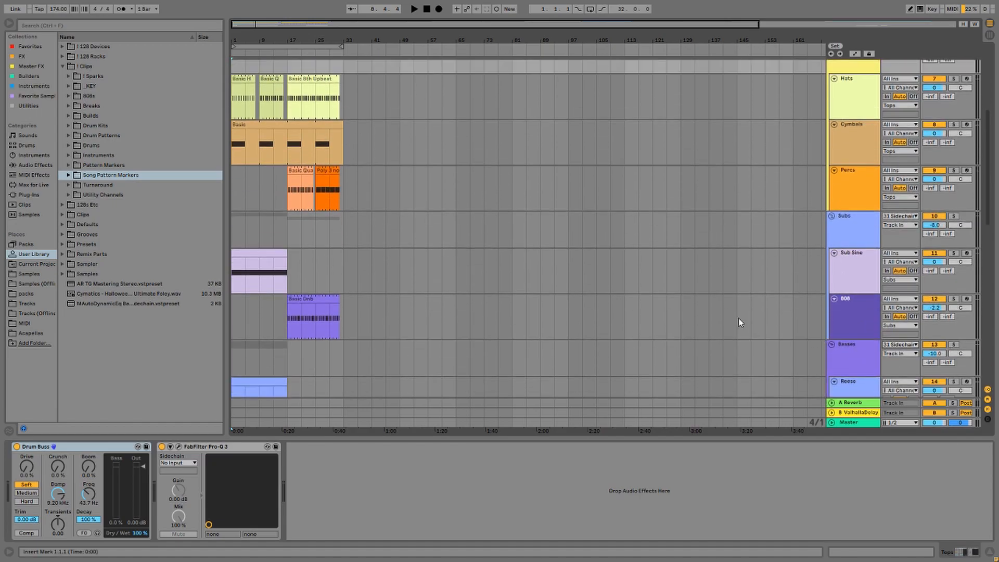
pyautogui.scroll(1, 565, 278)
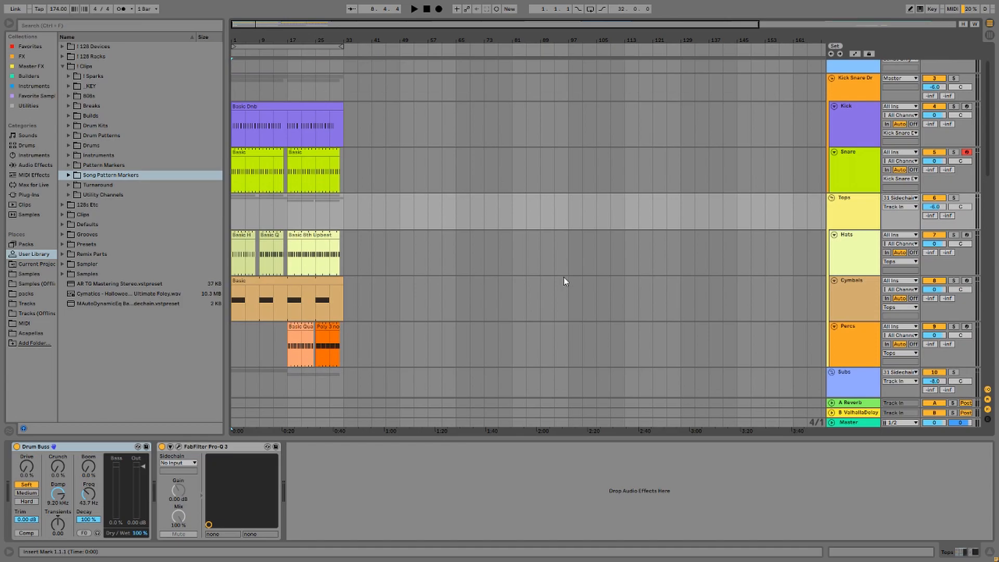
pyautogui.scroll(1, 497, 294)
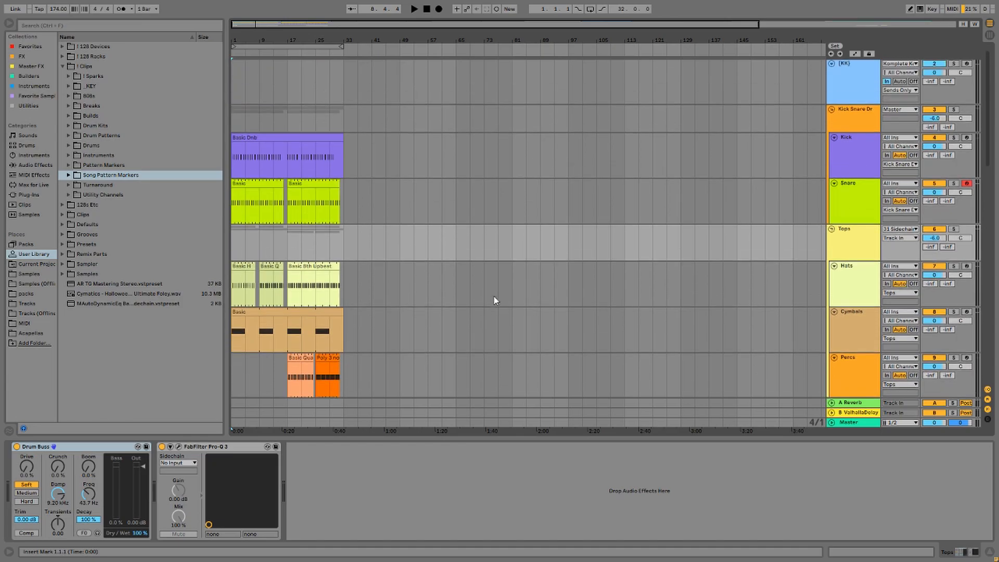
# Check the Tops Pro-Q 3, step through Hats, Cymbals and Percs, then select Subs.
pyautogui.click(179, 446)
pyautogui.press('Down')
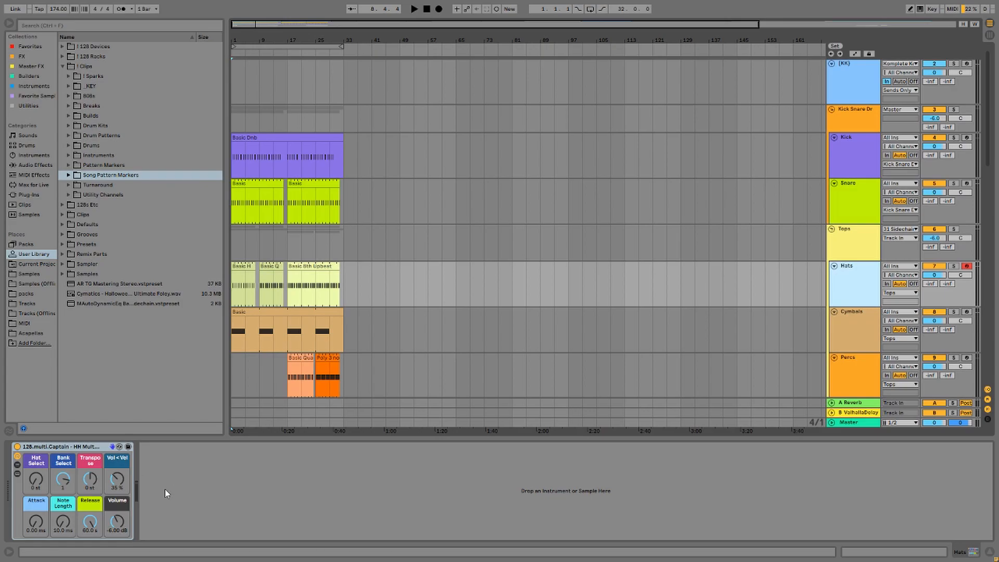
pyautogui.click(851, 319)
pyautogui.scroll(-2, 708, 401)
pyautogui.press('Down')
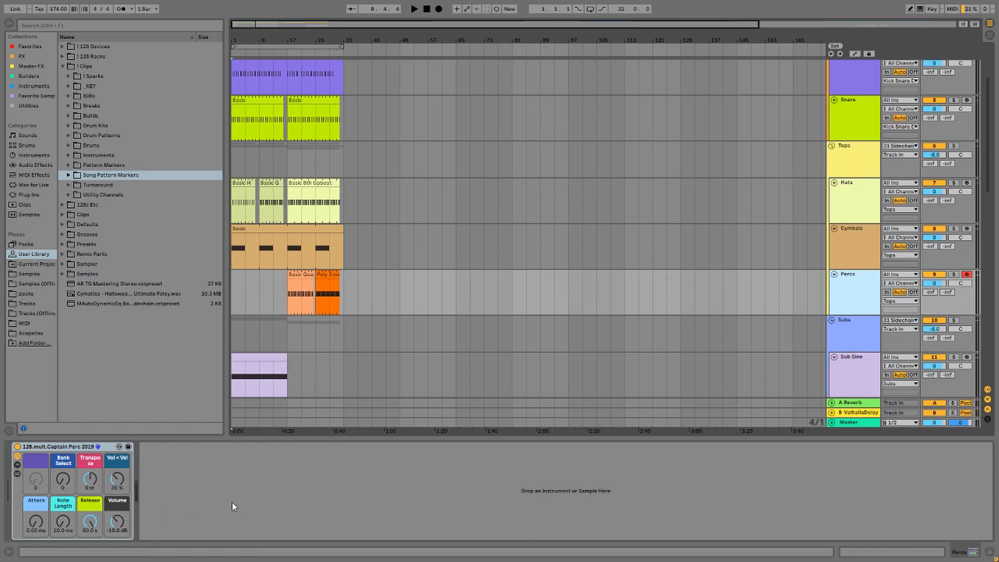
pyautogui.scroll(-2, 773, 290)
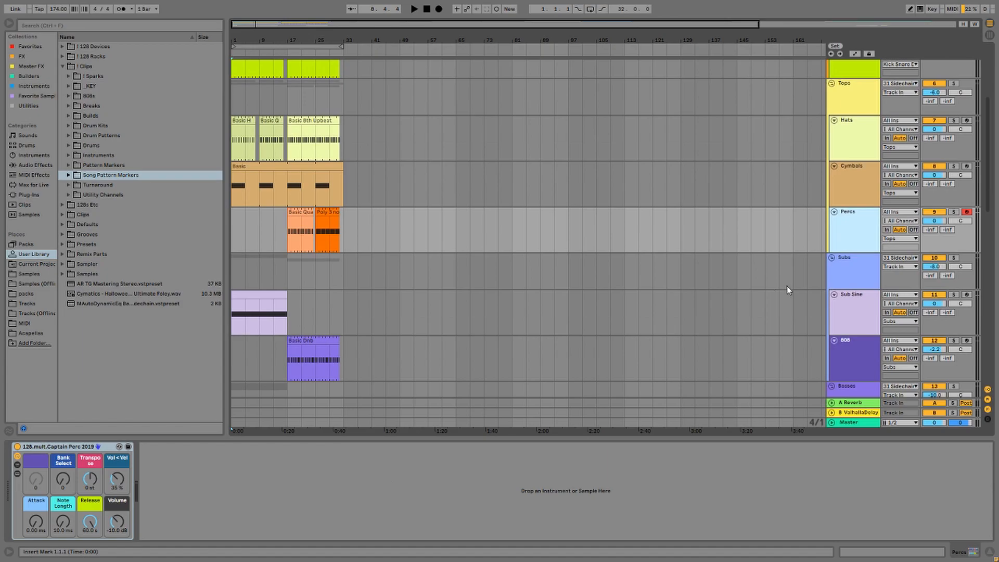
pyautogui.click(848, 261)
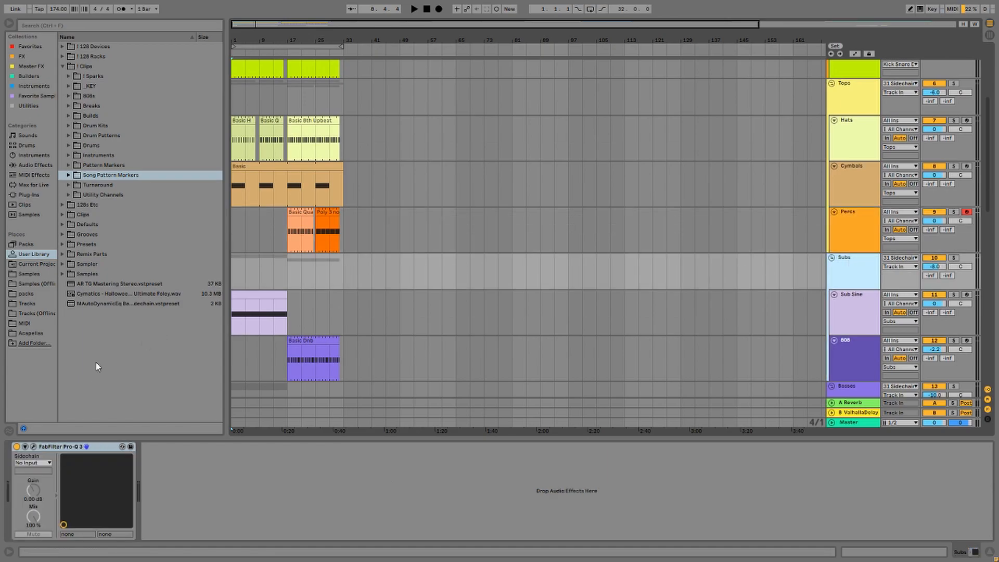
# Inspect the Subs Pro-Q 3 low-pass, play the Sub Sine's first 16 bars, and open its Serum.
pyautogui.click(33, 446)
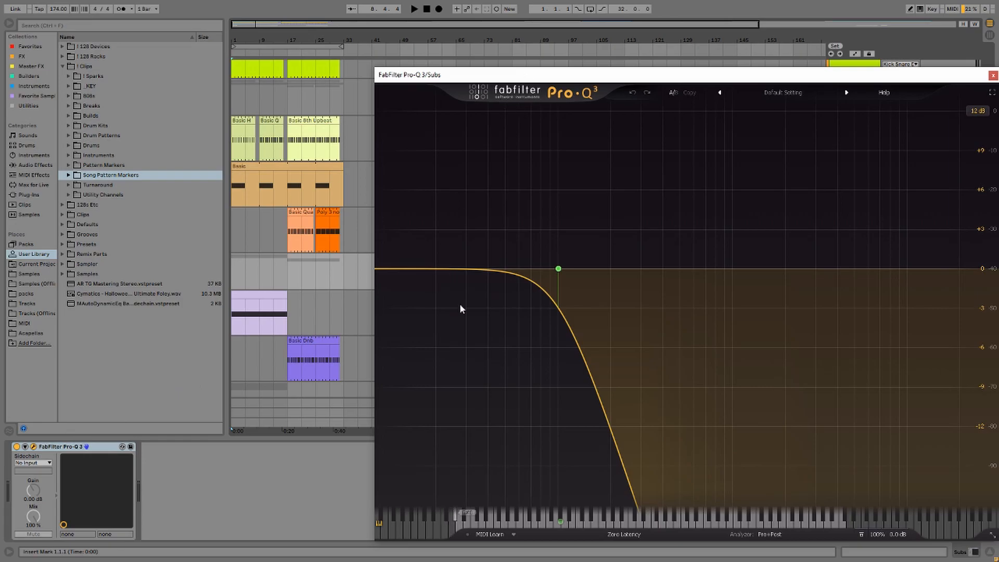
pyautogui.moveTo(559, 269)
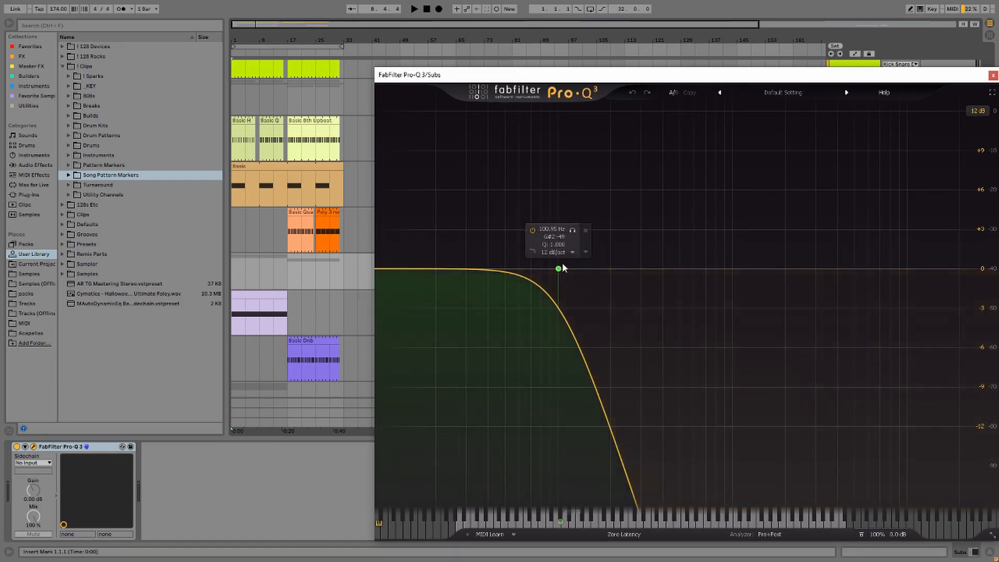
pyautogui.click(259, 293)
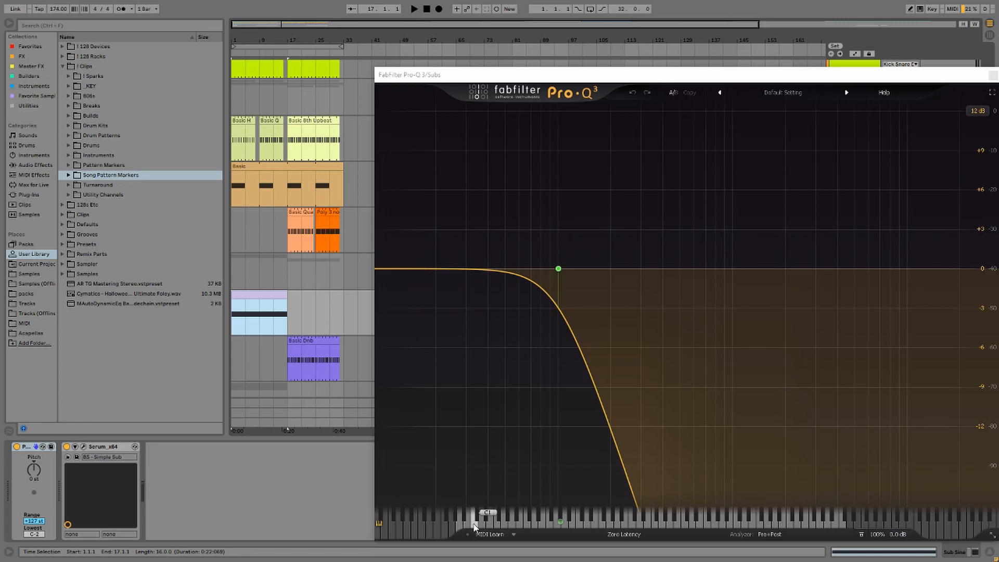
pyautogui.press('space')
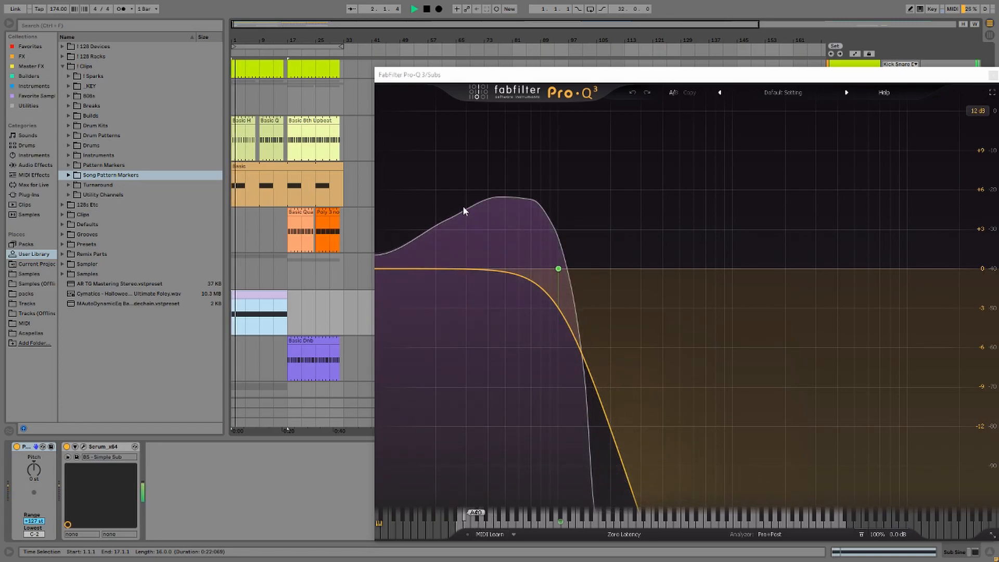
pyautogui.moveTo(561, 217)
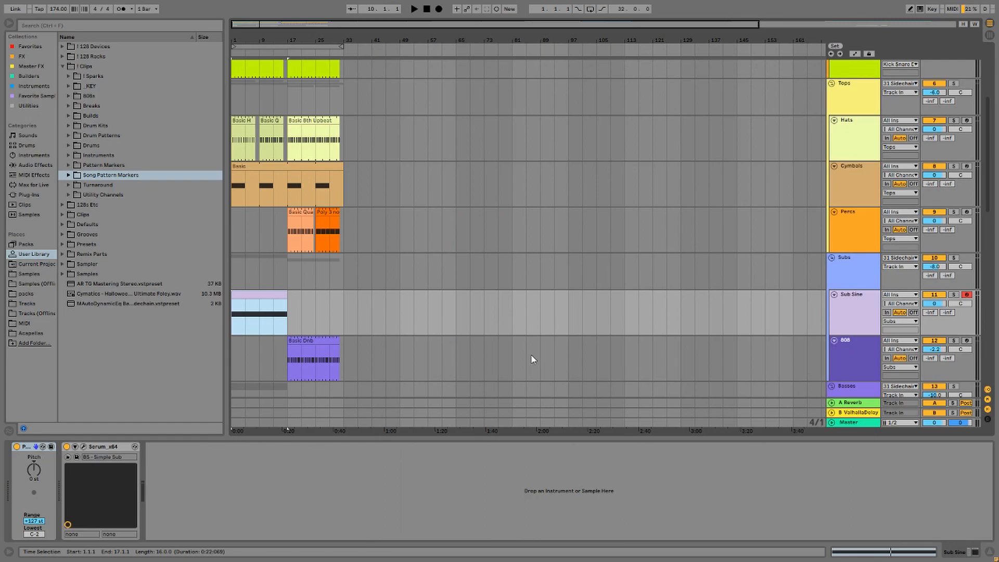
pyautogui.scroll(-2, 533, 359)
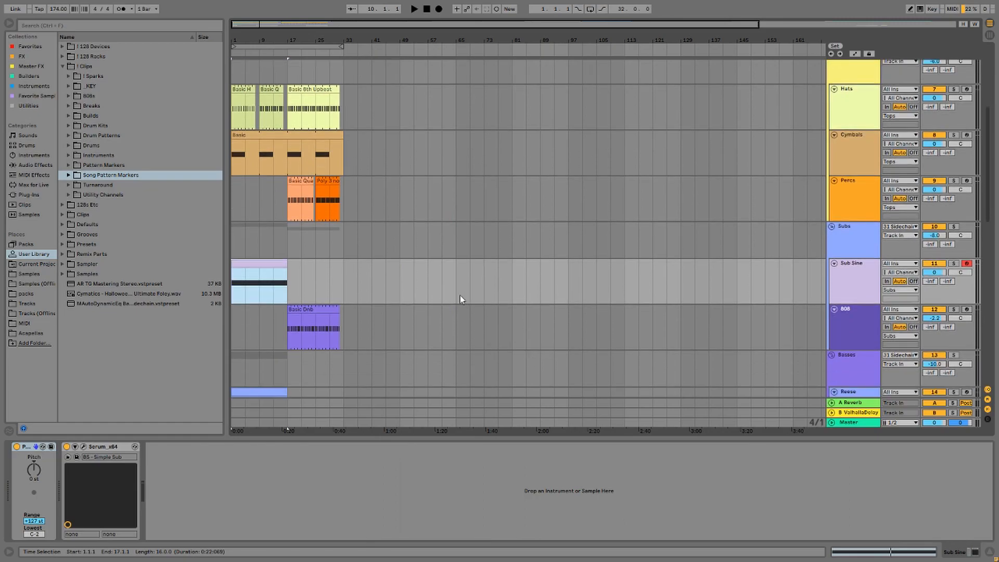
pyautogui.hotkey('ctrl', 'alt', 'p')
# Close Serum, then open the 808 track's SubLab and browse its presets to Narcos.
pyautogui.moveTo(323, 6); pyautogui.dragTo(329, 70)
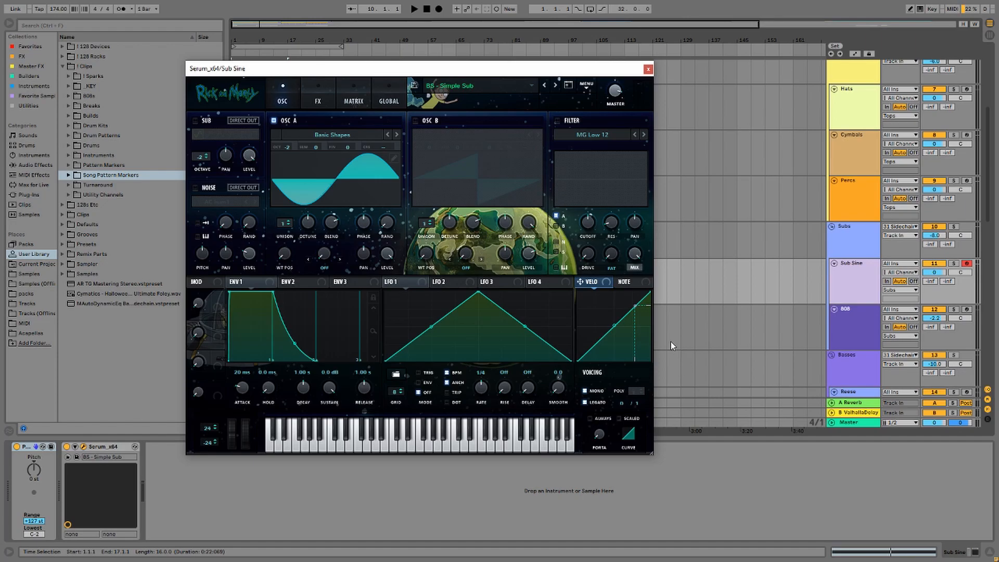
pyautogui.click(648, 70)
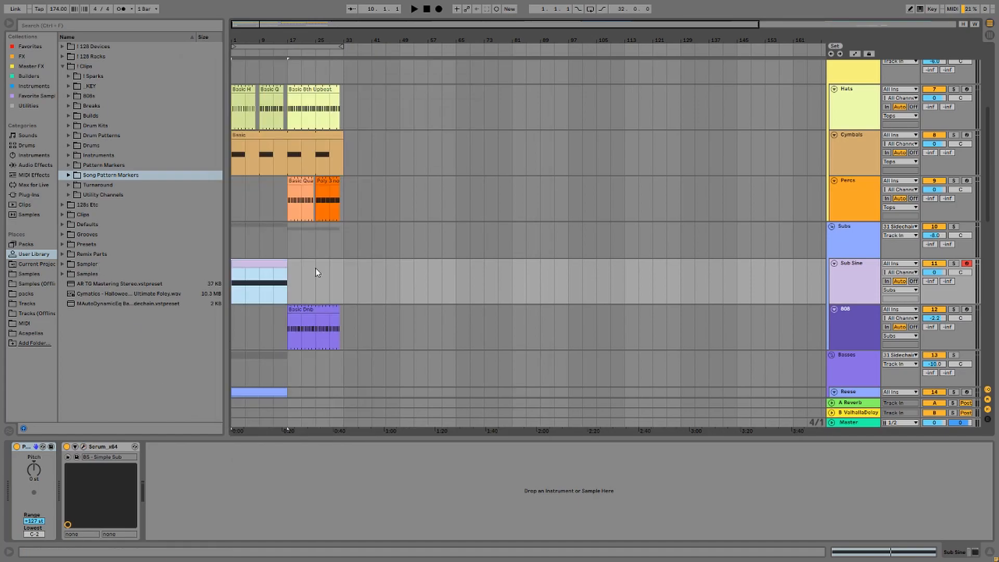
pyautogui.click(353, 333)
pyautogui.click(84, 447)
pyautogui.moveTo(640, 145); pyautogui.dragTo(528, 131)
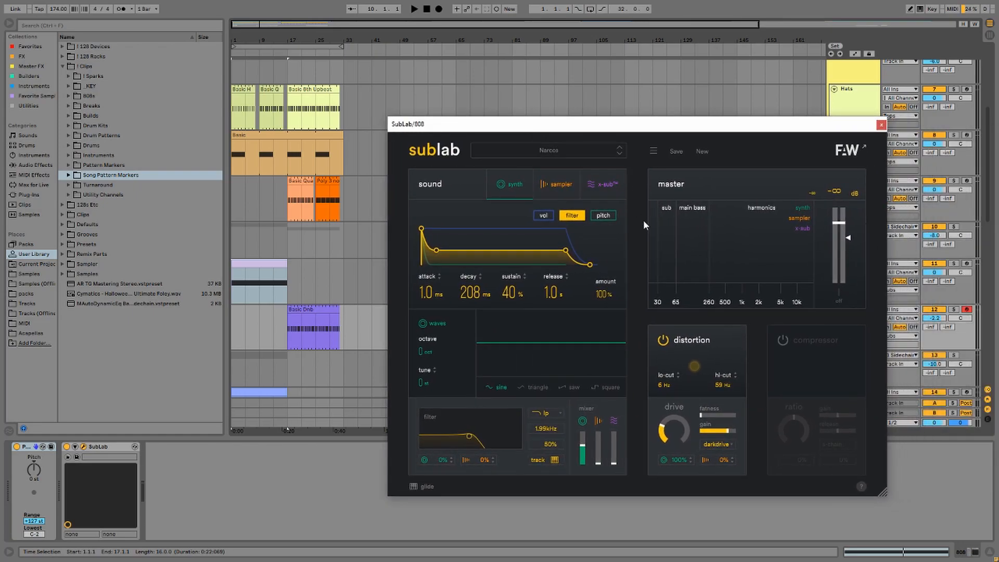
pyautogui.click(588, 154)
pyautogui.click(590, 154)
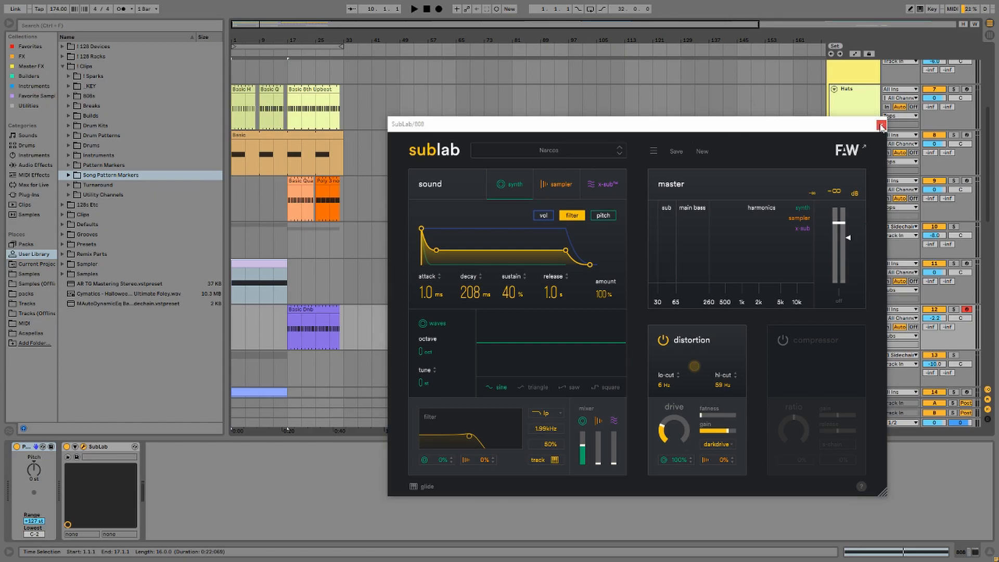
# Close SubLab and select the Basic Dnb clip on the 808 track.
pyautogui.click(879, 125)
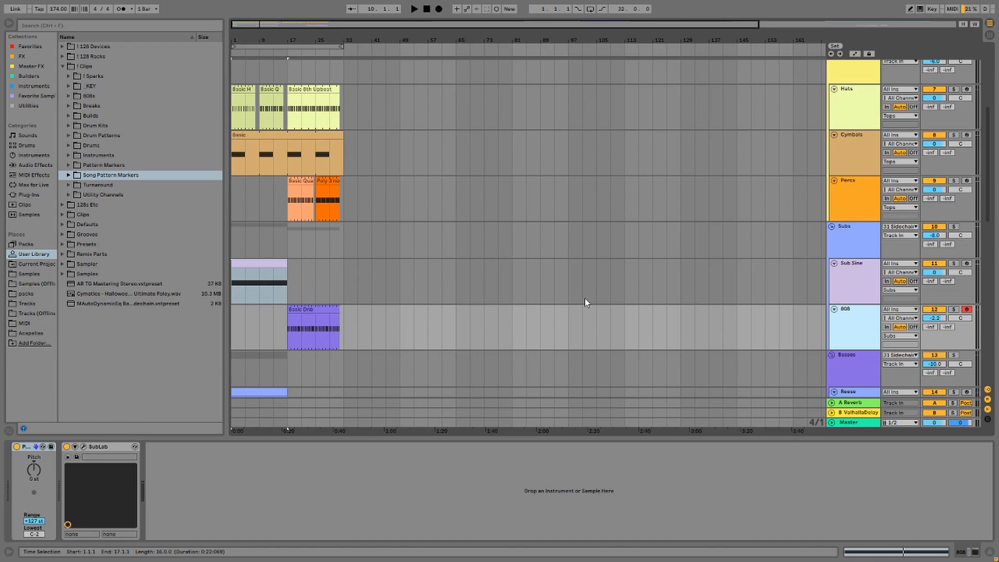
pyautogui.scroll(-4, 585, 303)
pyautogui.click(305, 204)
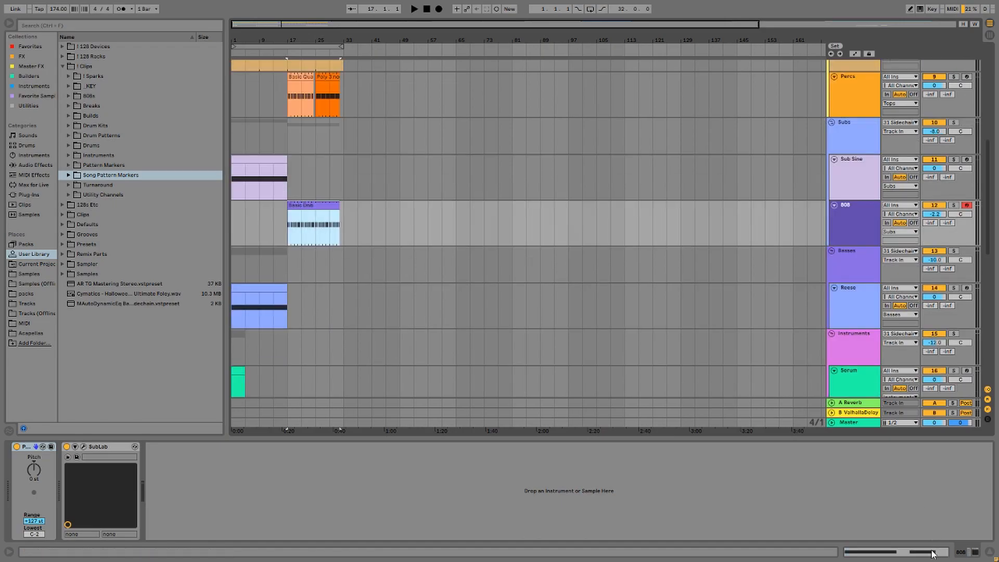
# Select the Reese track and open its Serum synth with the Quick Collab Reese patch.
pyautogui.hotkey('shift', 'Tab')
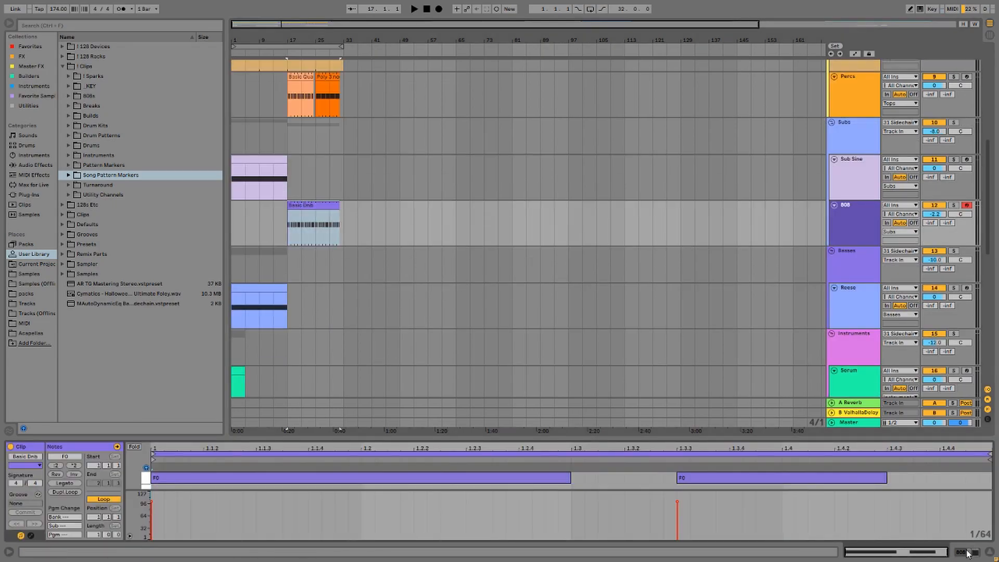
pyautogui.click(860, 271)
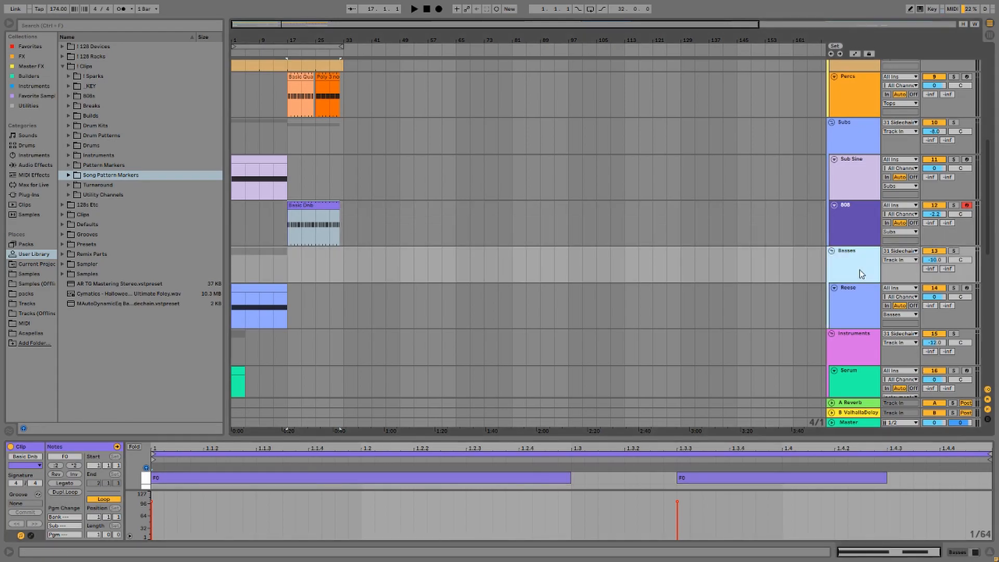
pyautogui.click(857, 314)
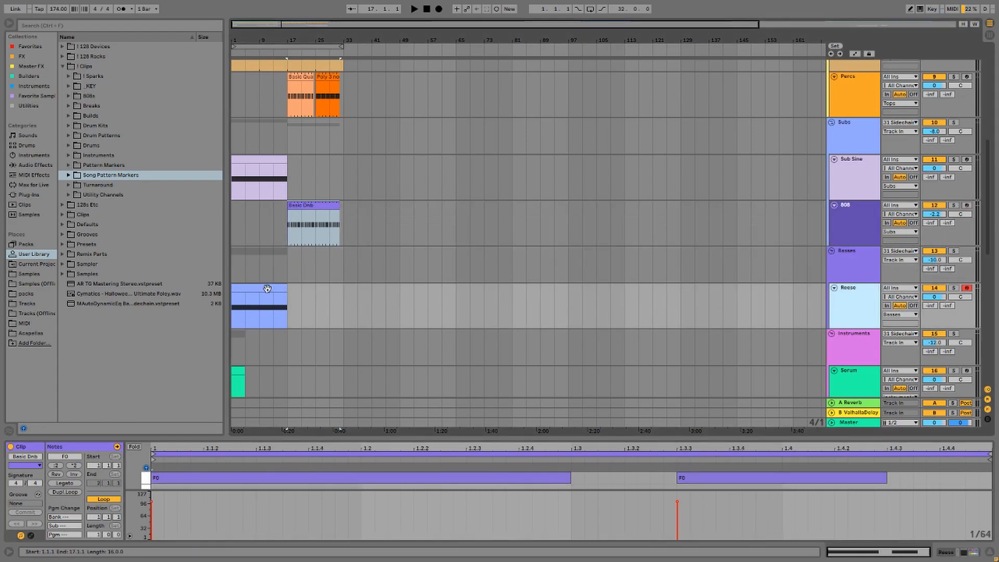
pyautogui.hotkey('shift', 'Tab')
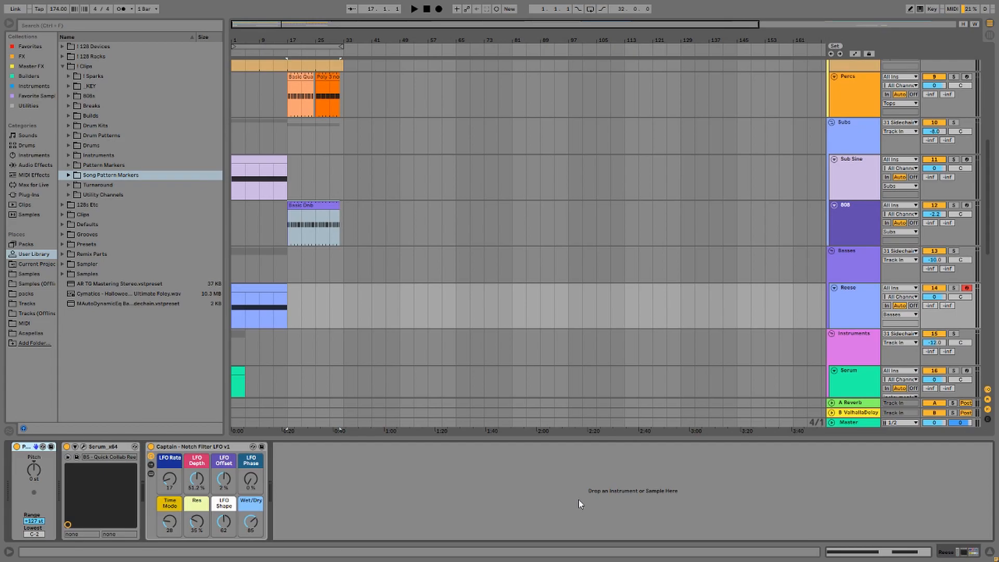
pyautogui.hotkey('ctrl', 'alt', 'p')
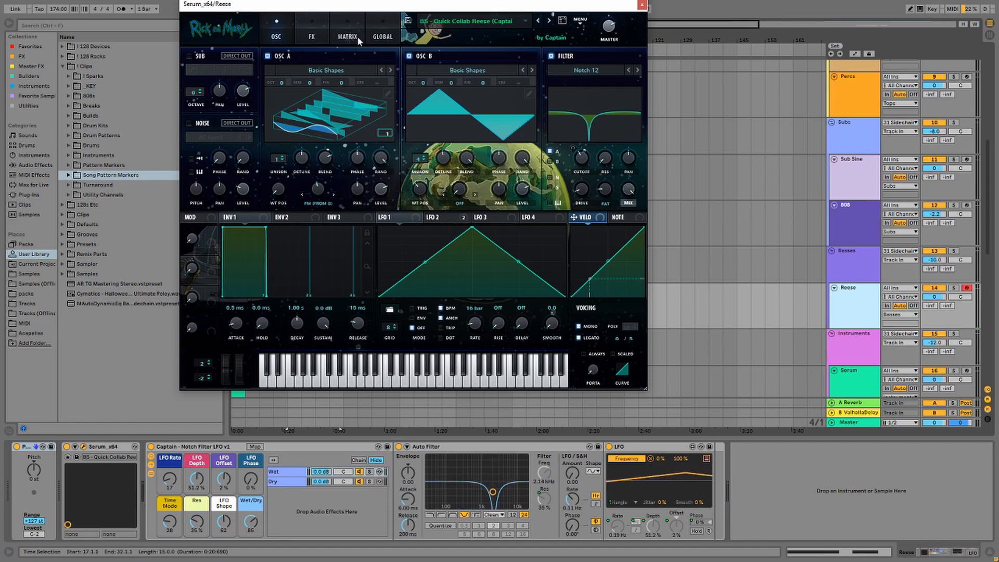
# View Serum's FX page, close it, and collapse the Captain rack to its macros.
pyautogui.click(316, 35)
pyautogui.moveTo(639, 78); pyautogui.dragTo(633, 35)
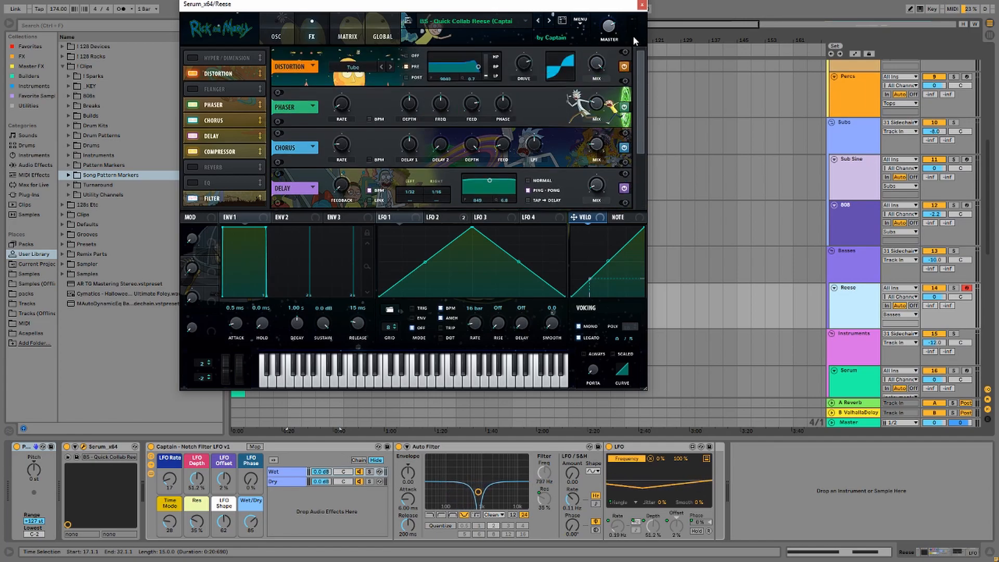
pyautogui.click(642, 5)
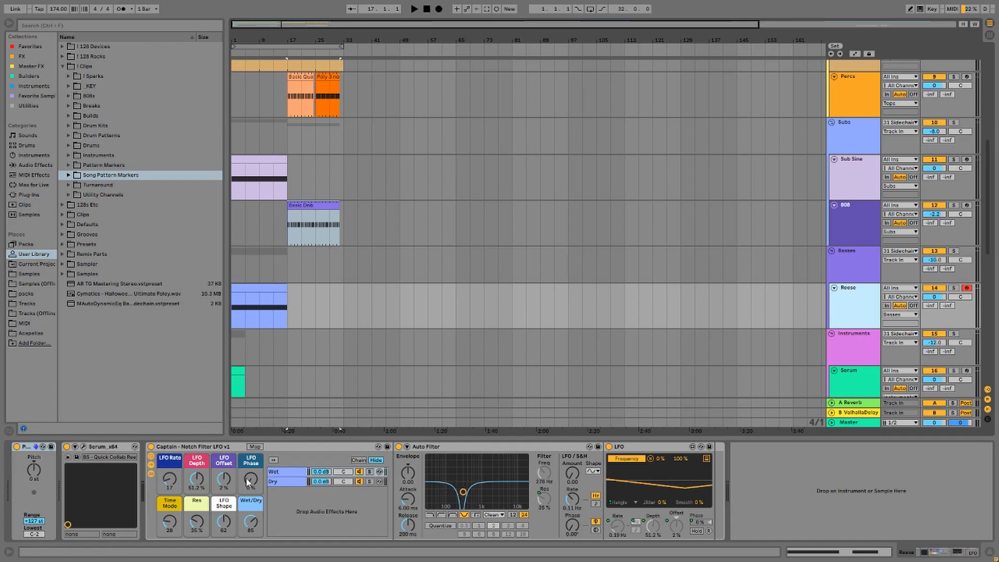
pyautogui.click(151, 473)
pyautogui.click(151, 465)
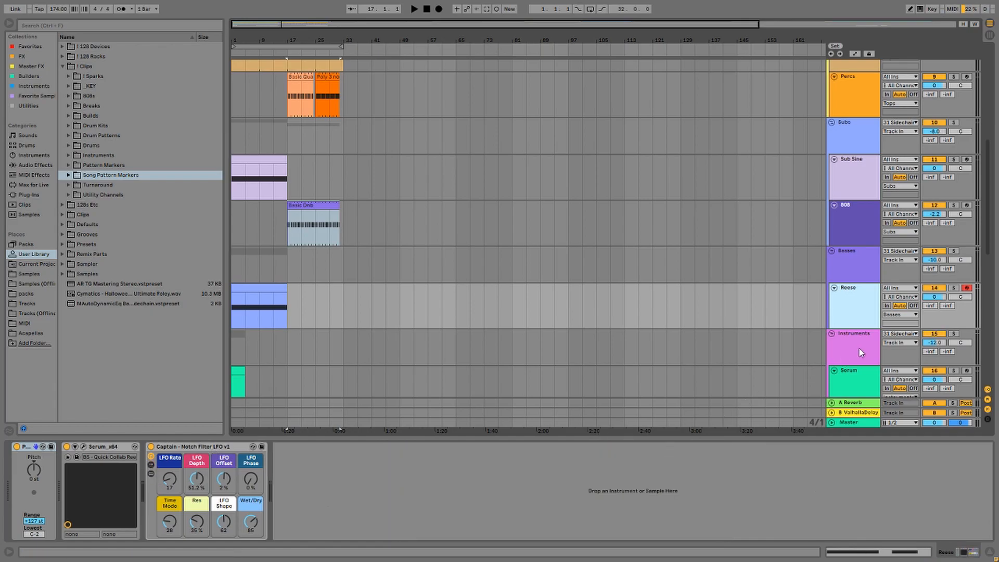
# Check the Instruments group's Pro-Q 3 100 Hz low-cut band, then select the Serum track.
pyautogui.scroll(-3, 851, 347)
pyautogui.scroll(-2, 813, 323)
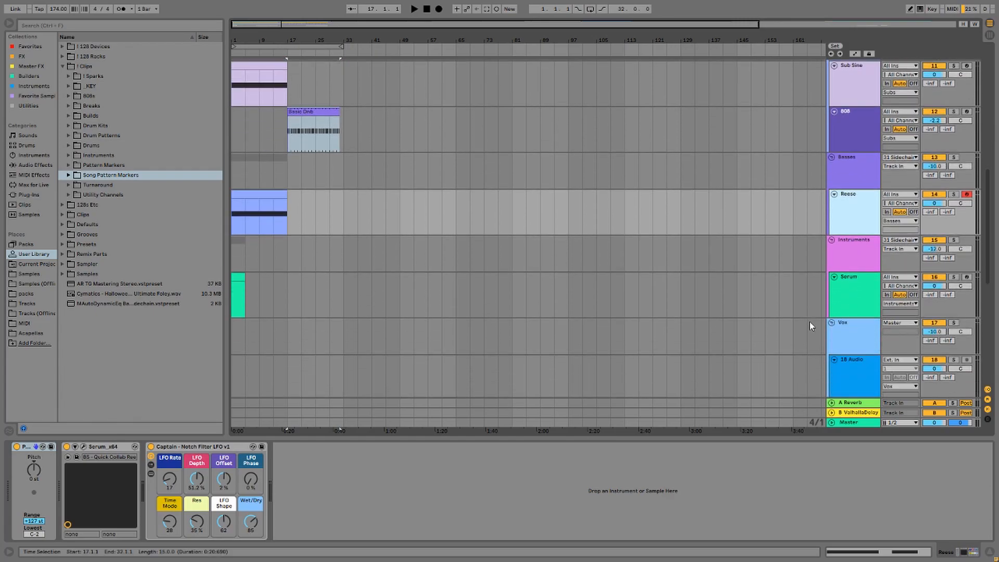
pyautogui.click(852, 244)
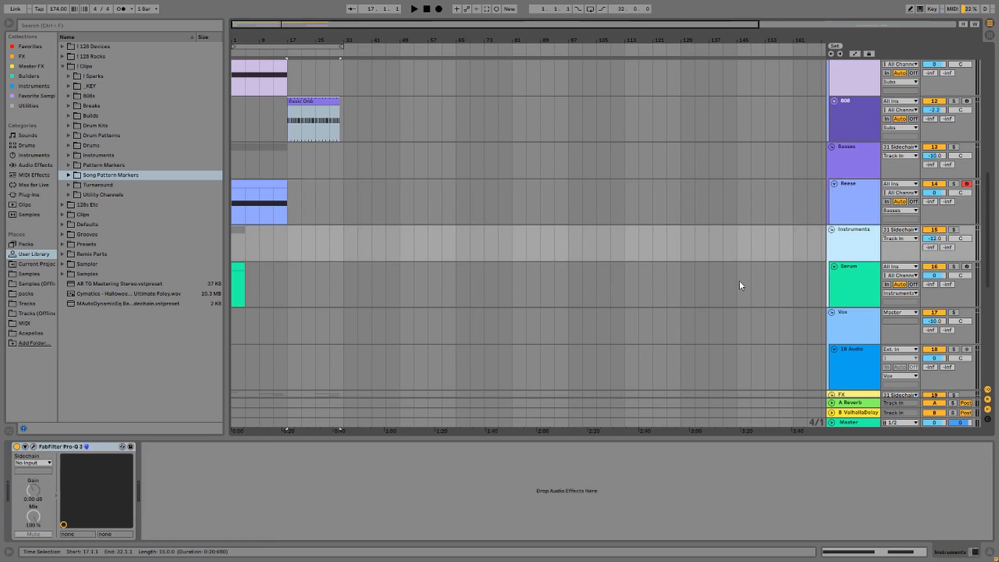
pyautogui.click(34, 447)
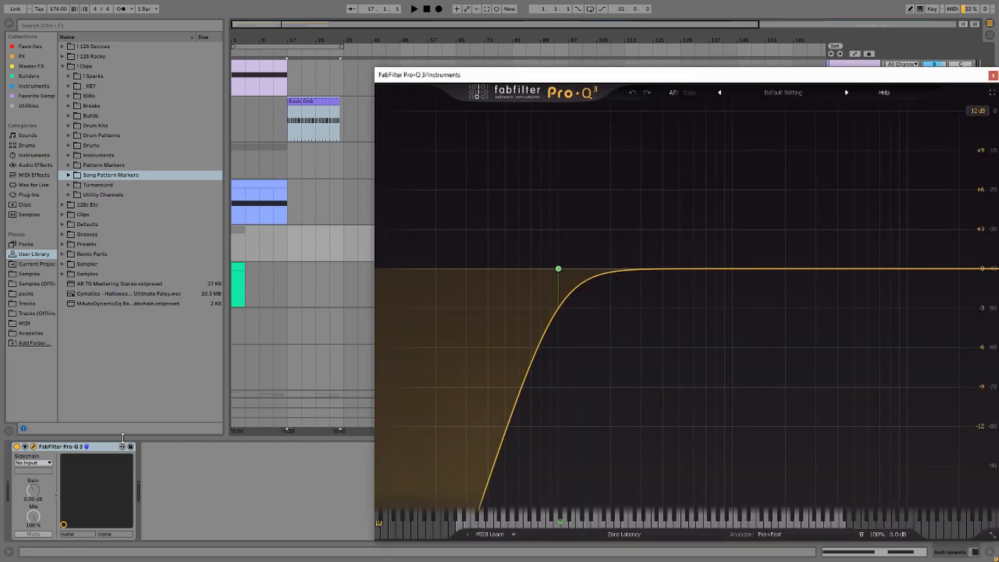
pyautogui.click(559, 269)
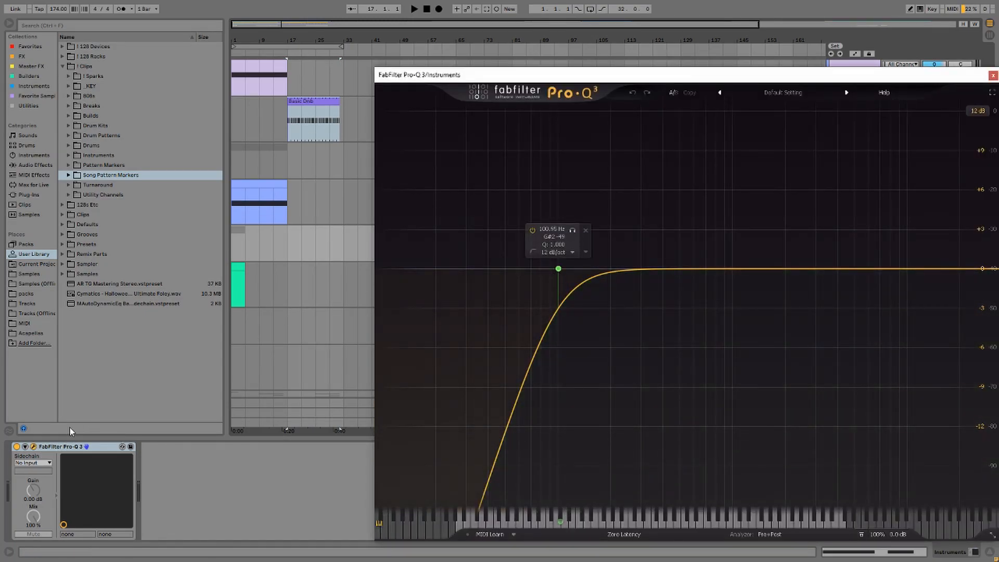
pyautogui.click(34, 446)
pyautogui.click(742, 281)
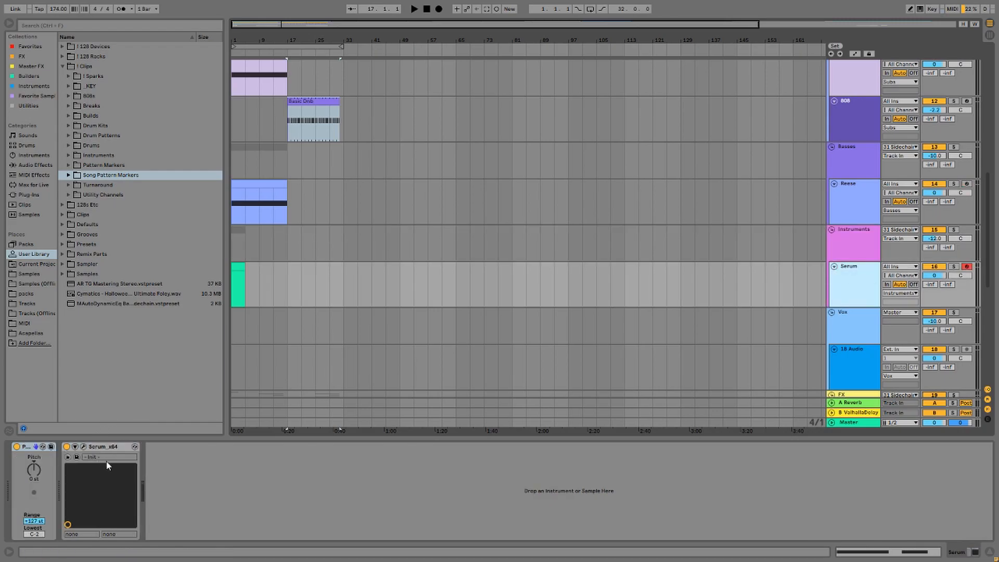
# Confirm the Vox group's output stays routed to Master.
pyautogui.scroll(-4, 792, 323)
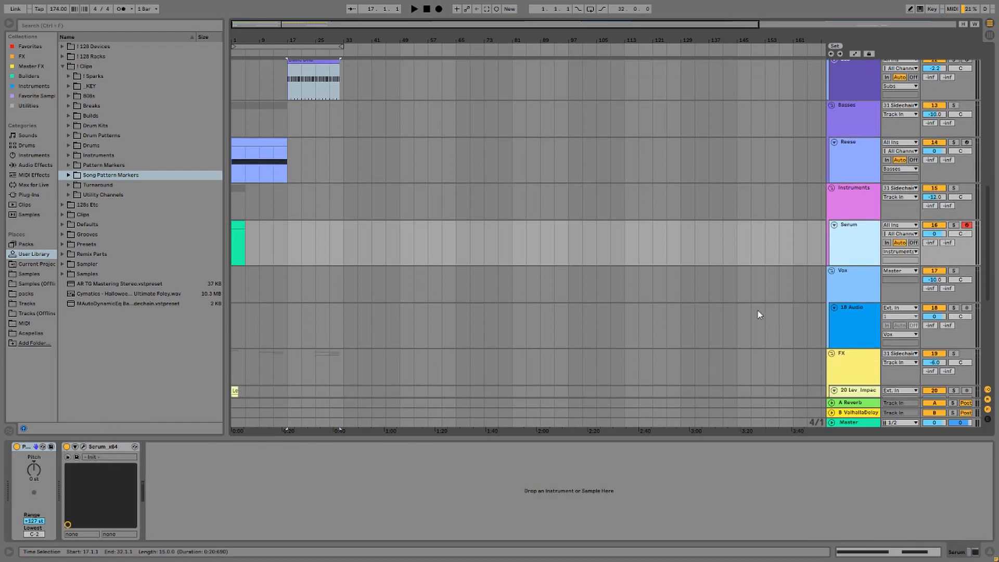
pyautogui.scroll(-1, 752, 315)
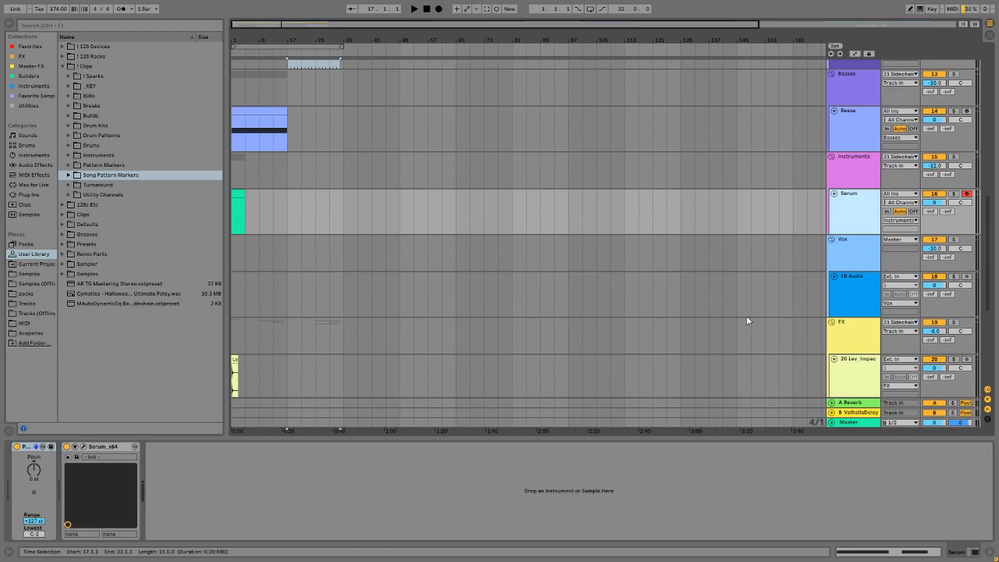
pyautogui.scroll(-1, 747, 316)
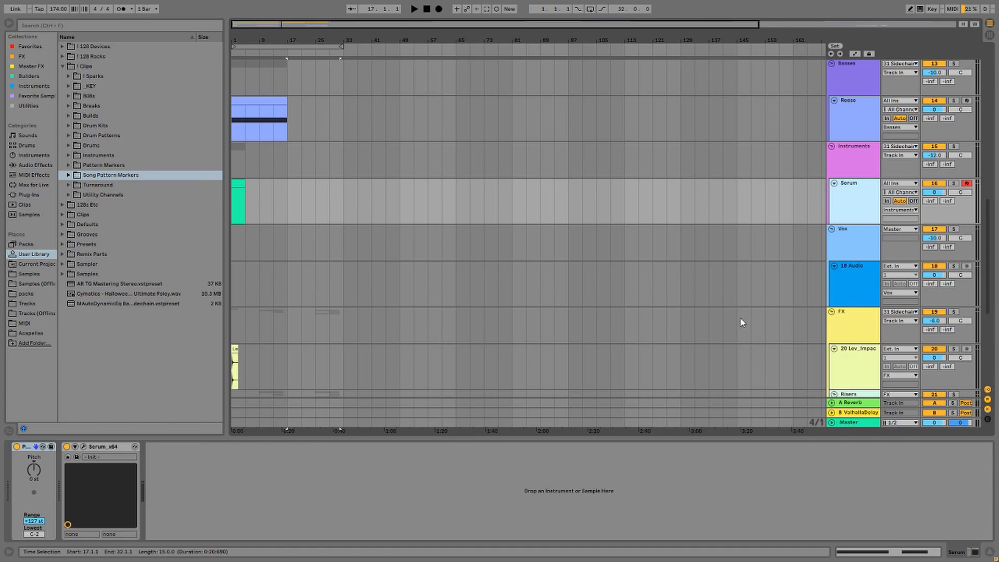
pyautogui.click(847, 238)
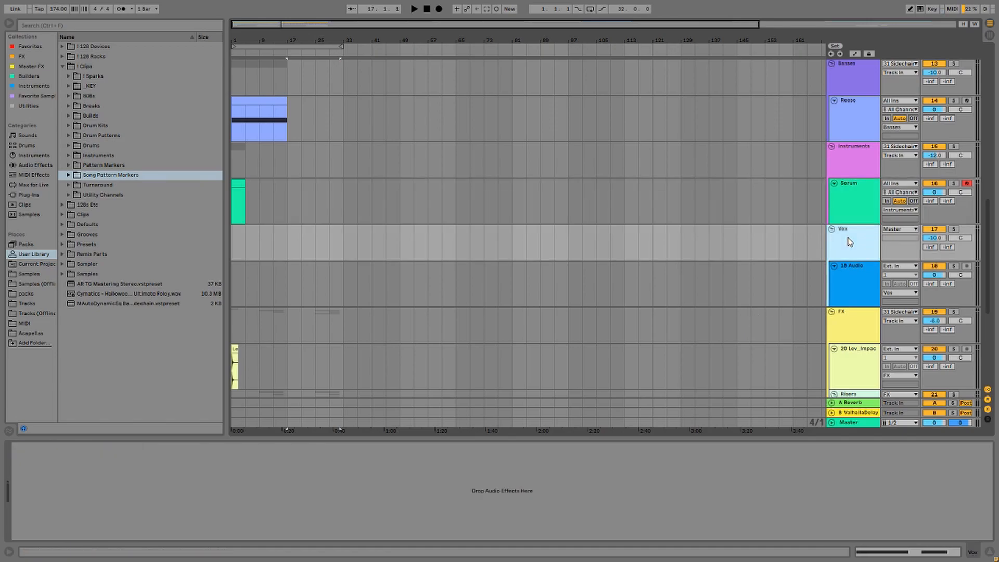
pyautogui.click(838, 274)
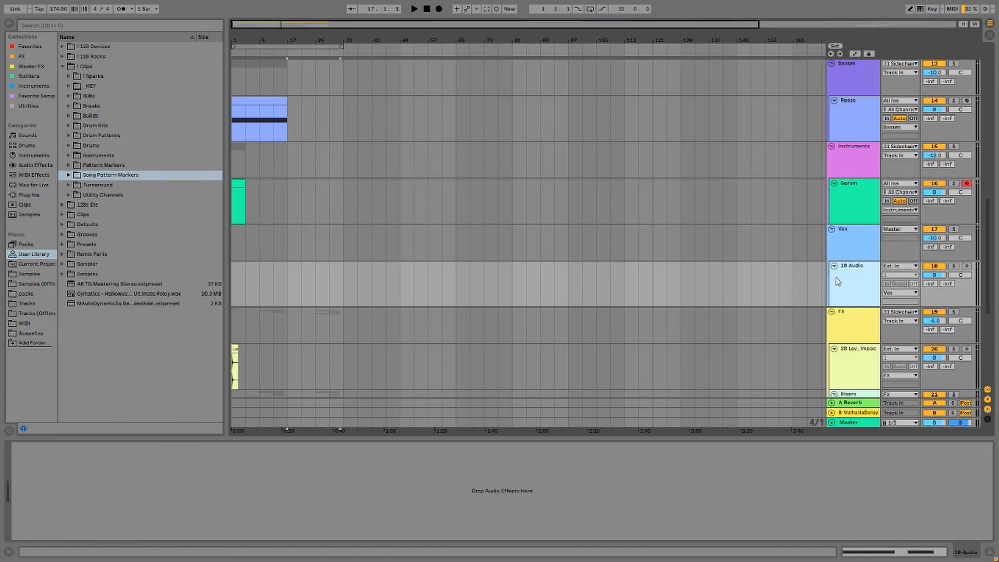
pyautogui.click(899, 228)
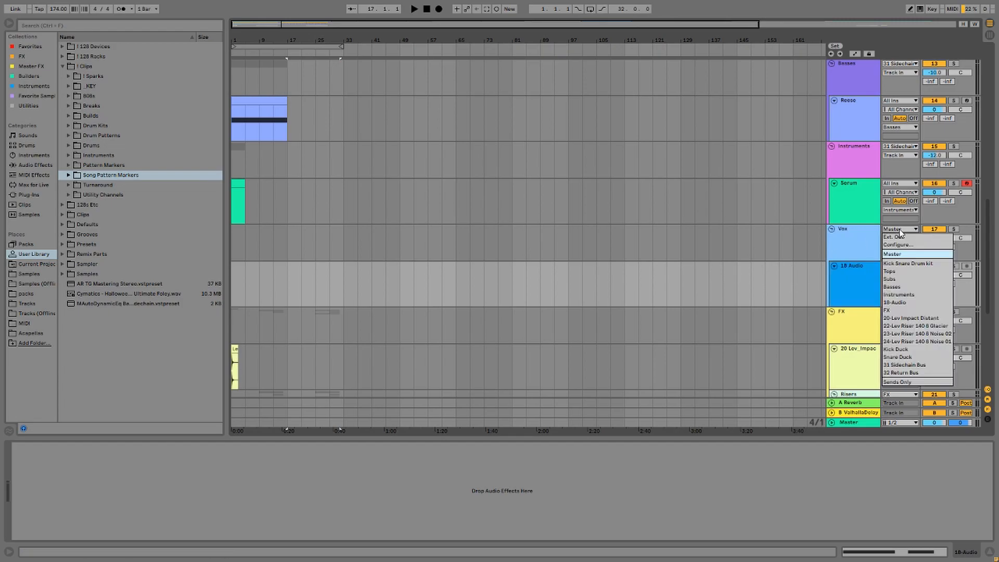
pyautogui.click(922, 255)
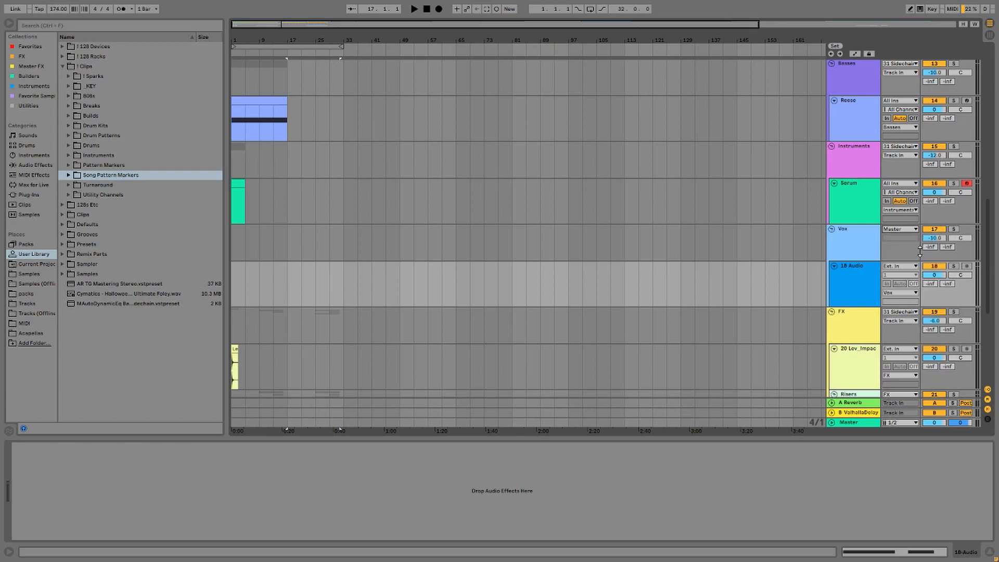
# Select the FX group and view its Pro-Q 3 steep low-cut filter.
pyautogui.scroll(-3, 812, 296)
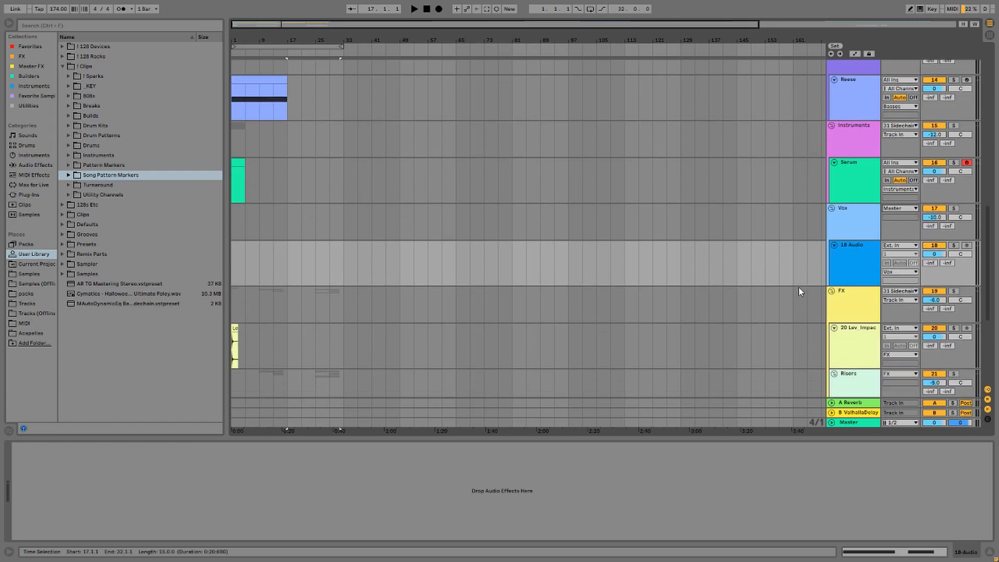
pyautogui.scroll(-2, 790, 292)
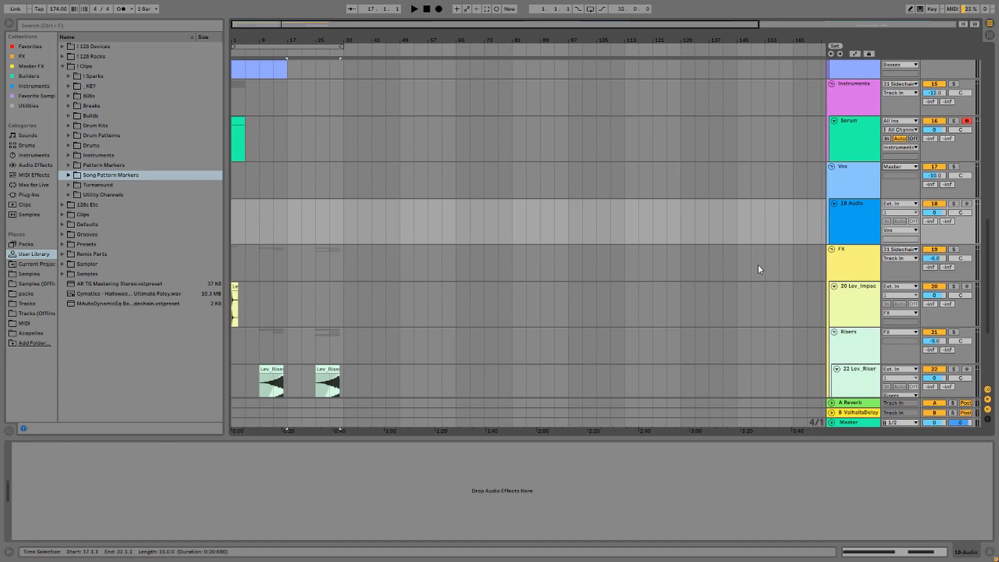
pyautogui.scroll(-3, 743, 277)
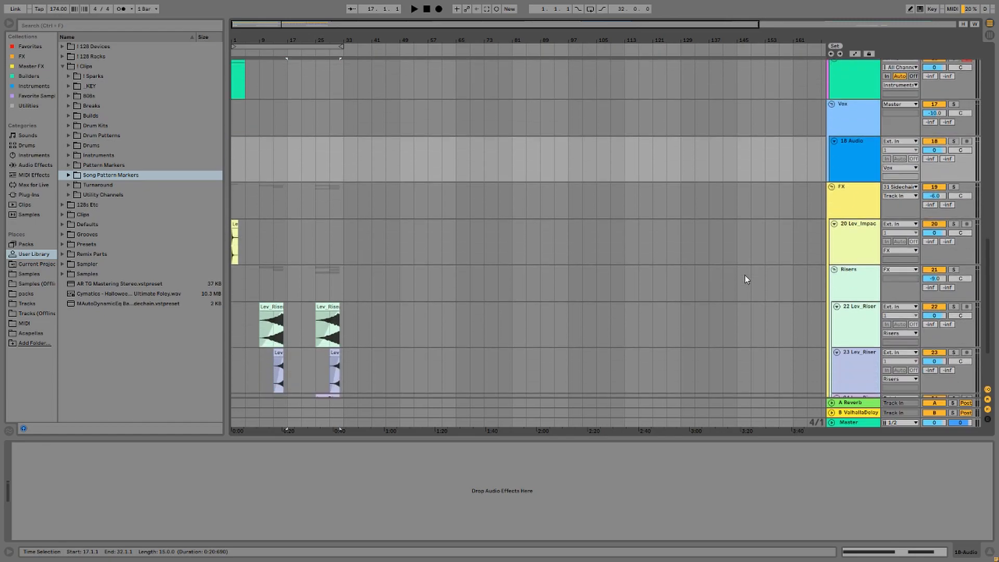
pyautogui.scroll(-2, 745, 275)
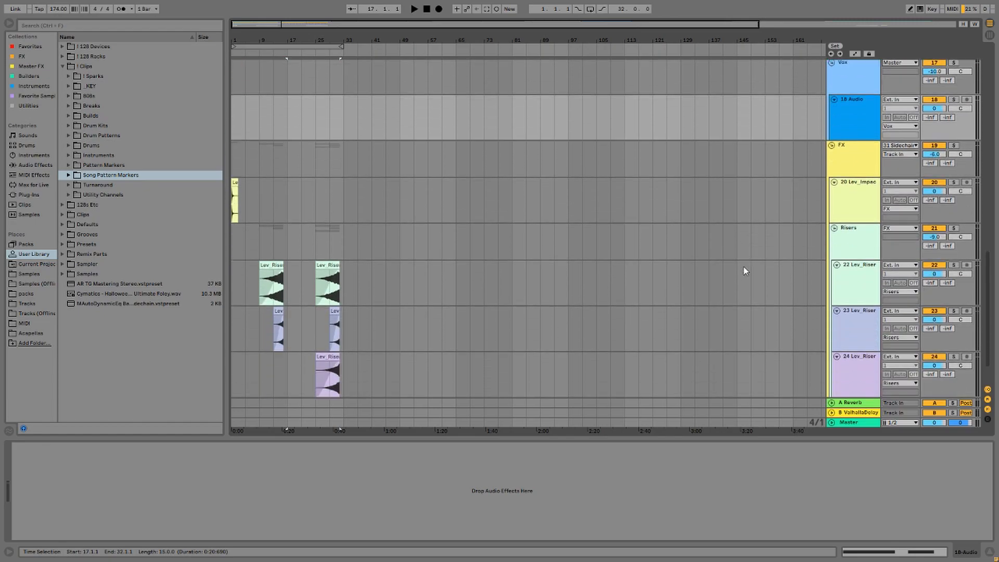
pyautogui.click(832, 162)
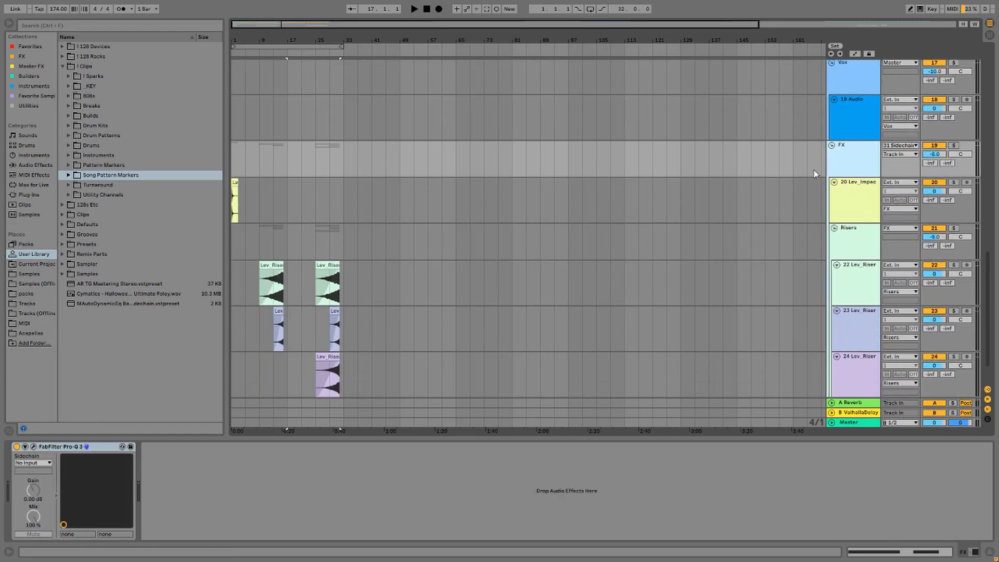
pyautogui.click(34, 447)
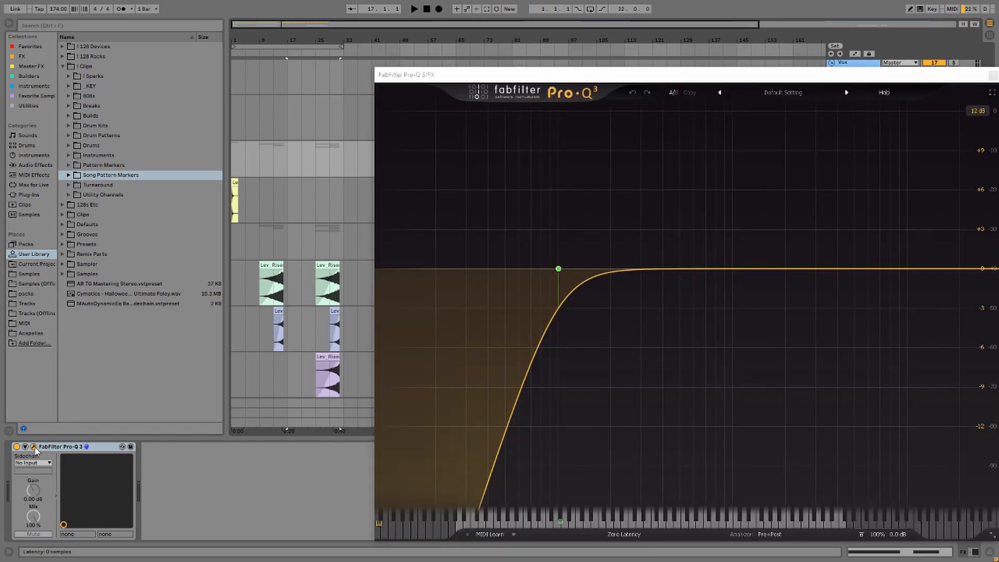
pyautogui.click(34, 447)
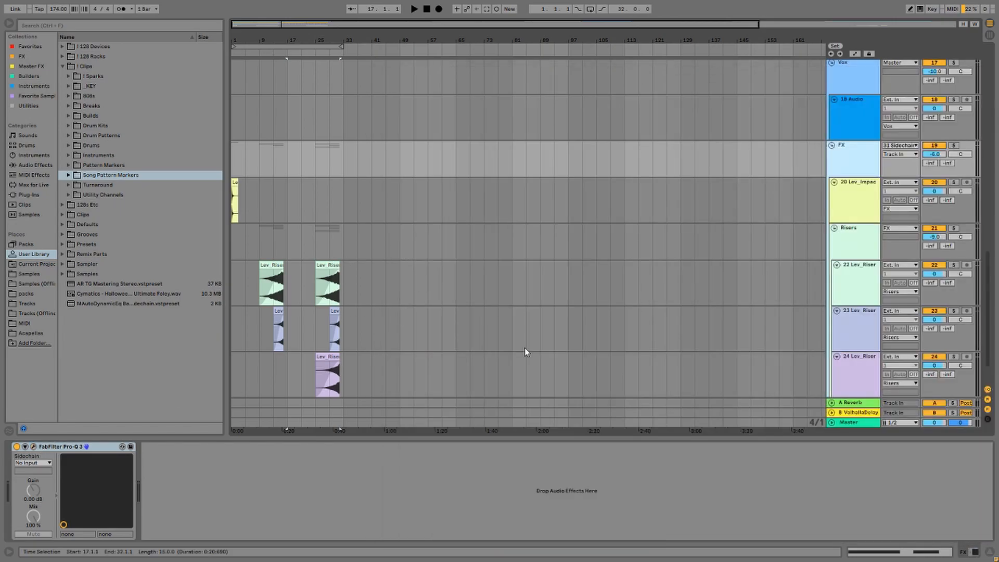
# Expand the Bus Routing group and confirm its output stays on Master.
pyautogui.scroll(-2, 797, 248)
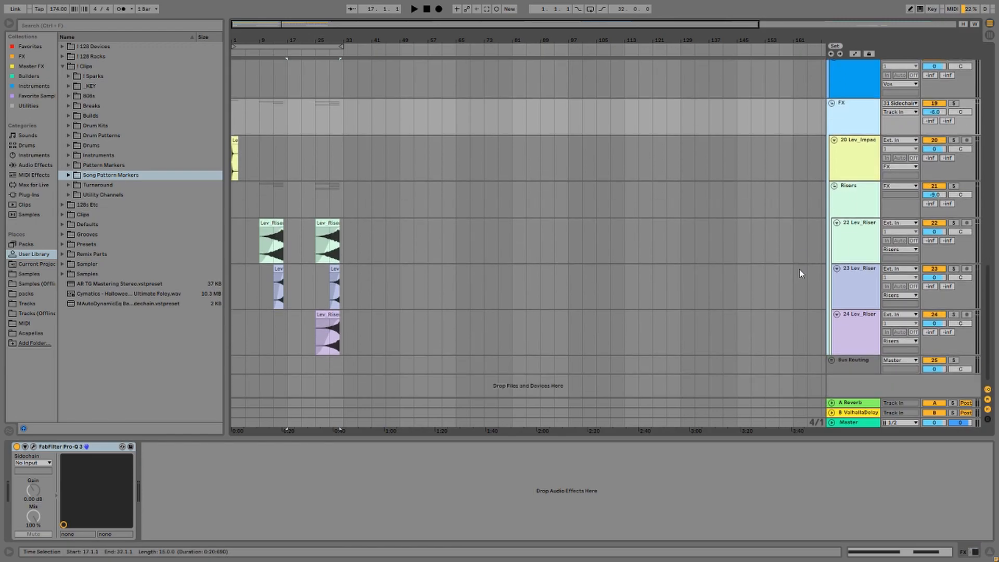
pyautogui.click(832, 360)
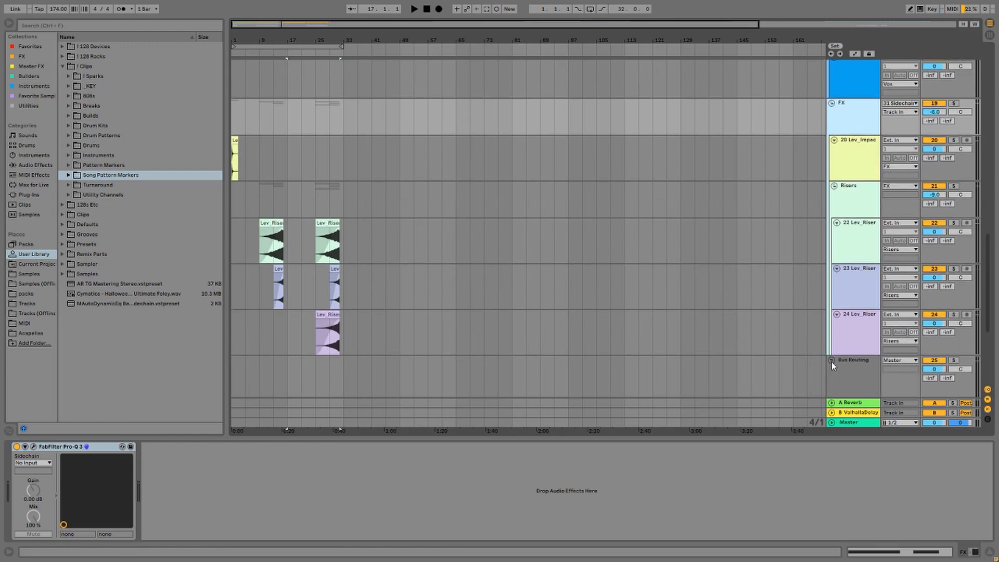
pyautogui.scroll(-6, 814, 351)
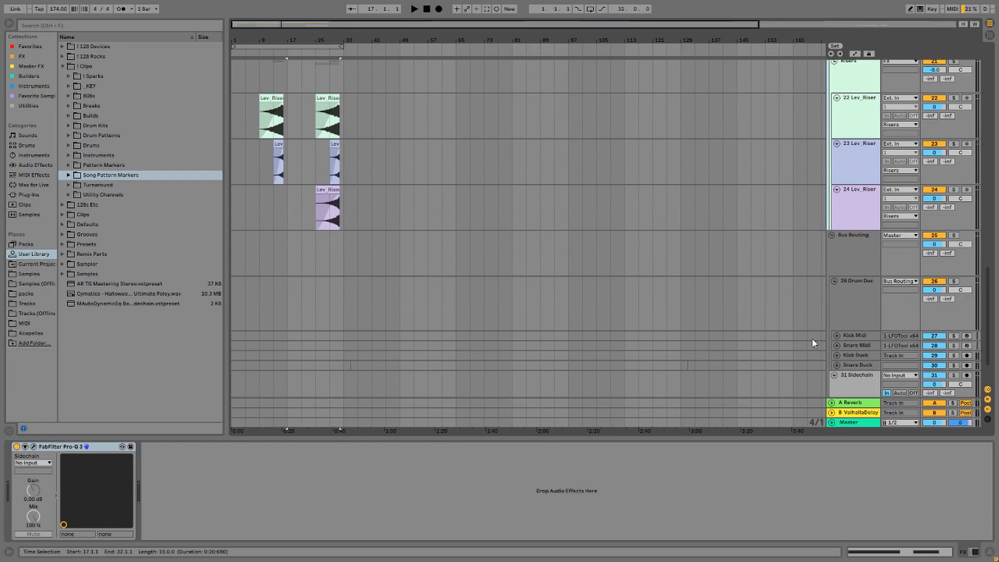
pyautogui.scroll(-3, 812, 339)
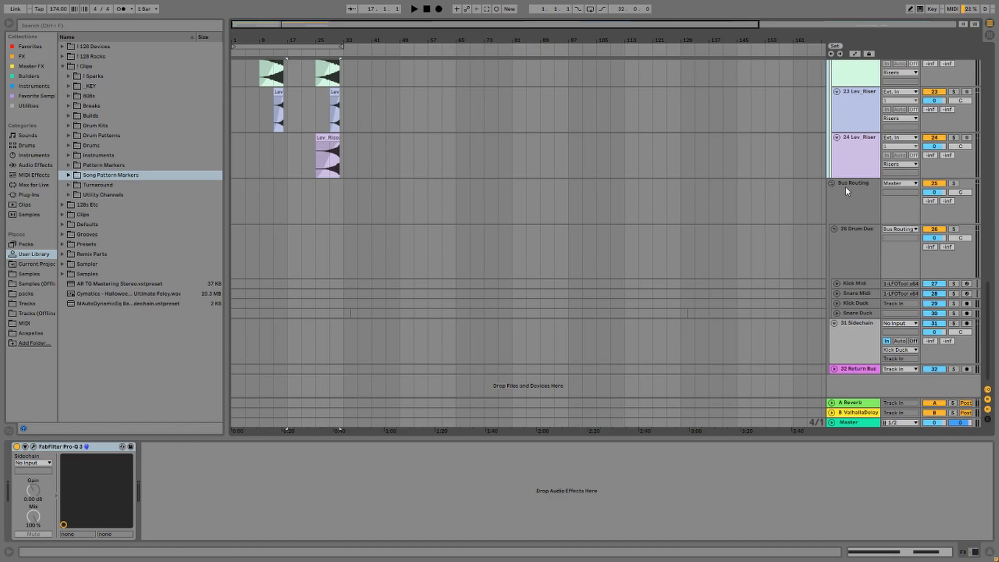
pyautogui.click(858, 251)
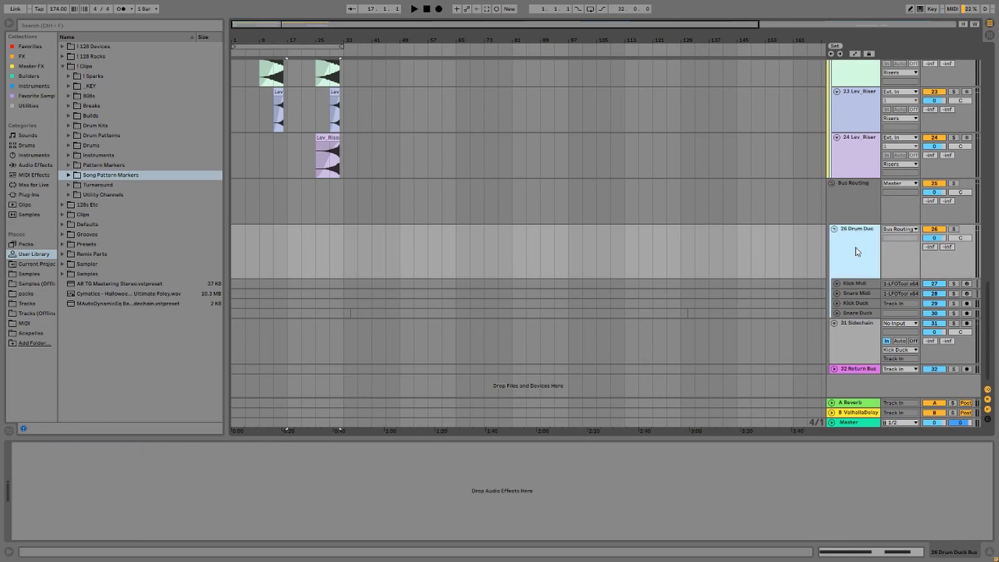
pyautogui.click(866, 212)
pyautogui.click(907, 185)
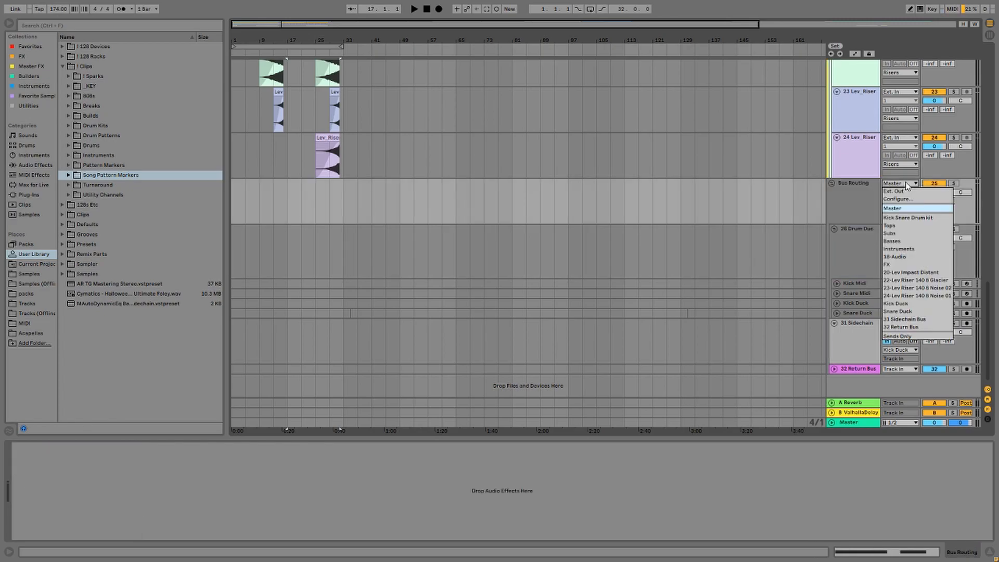
pyautogui.click(908, 185)
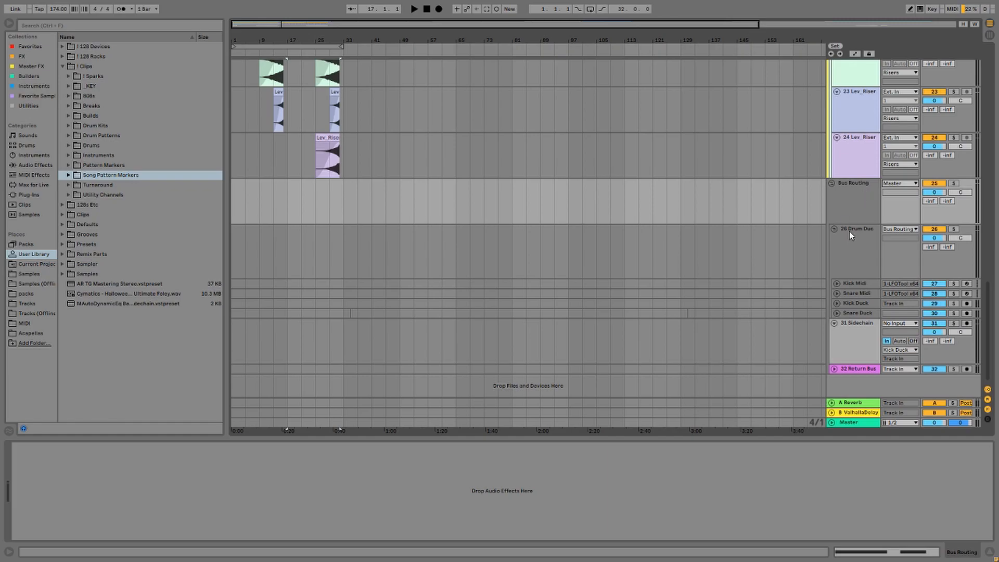
pyautogui.click(860, 241)
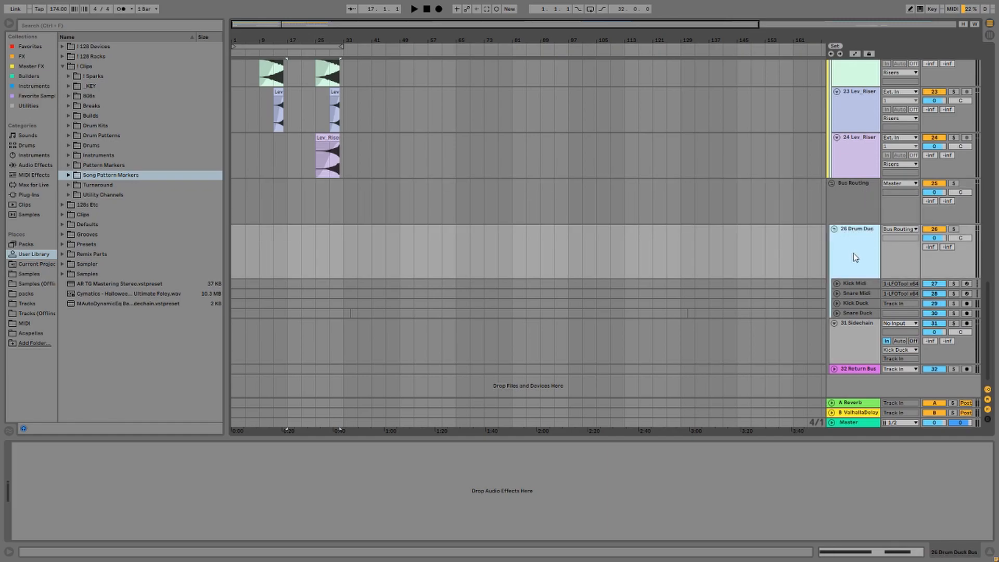
# Unfold Kick Midi, Snare Midi, Kick Duck and Snare Duck, and view Snare Midi's Pitch-only chain.
pyautogui.click(837, 284)
pyautogui.click(838, 329)
pyautogui.click(837, 374)
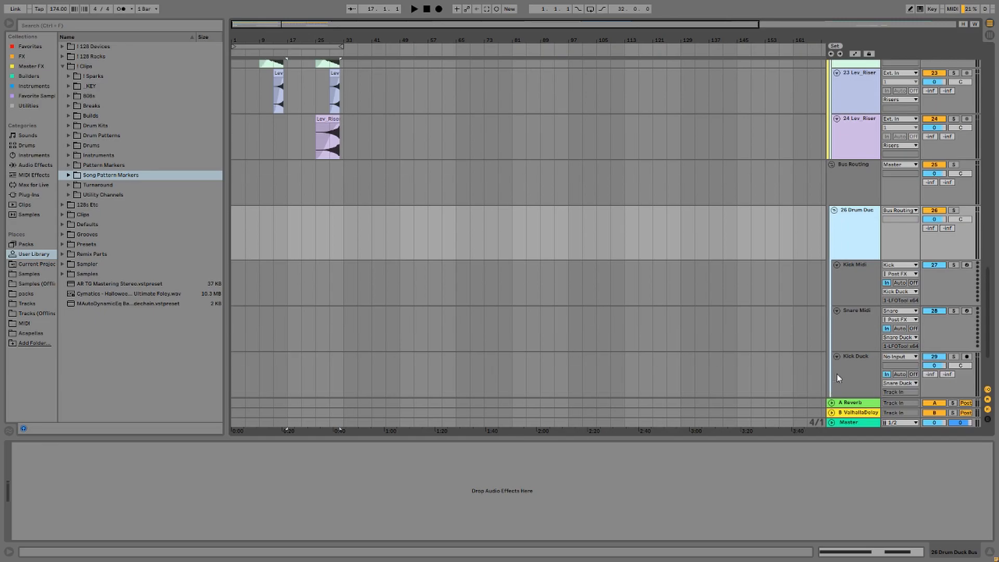
pyautogui.scroll(-2, 834, 363)
pyautogui.click(835, 351)
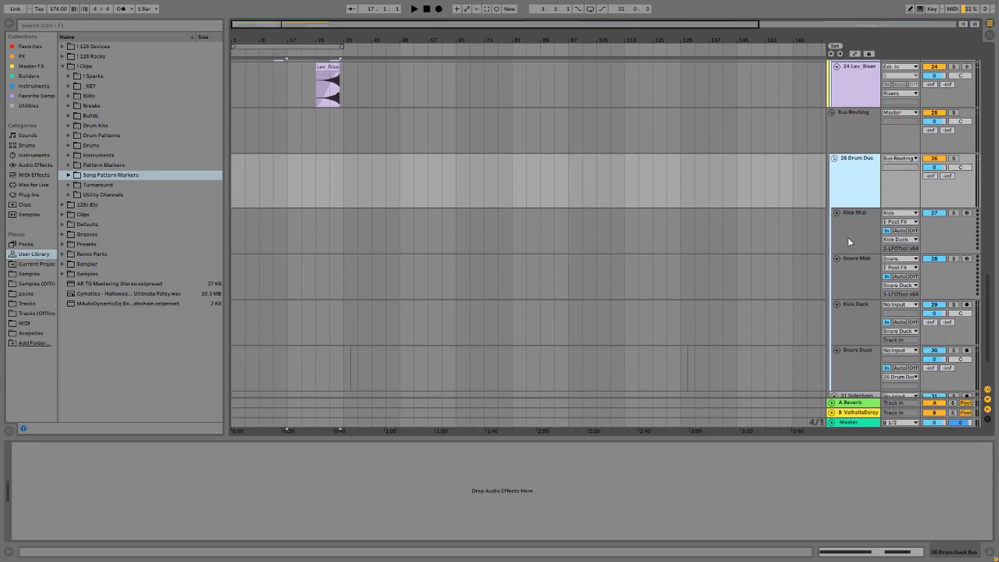
pyautogui.click(851, 223)
pyautogui.click(856, 279)
pyautogui.moveTo(990, 320); pyautogui.dragTo(990, 94)
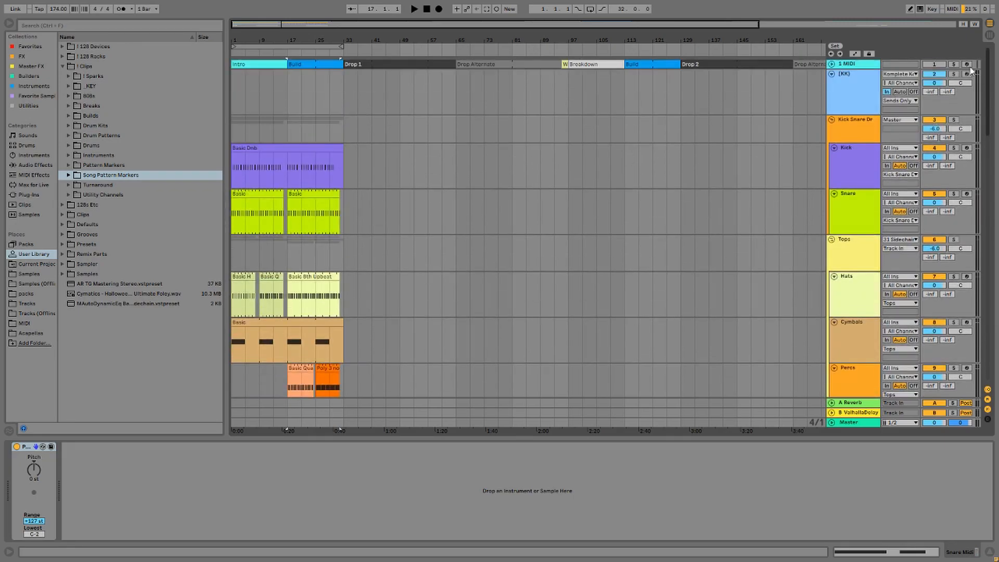
# Inspect the instruments on the Kick and Snare tracks.
pyautogui.click(871, 162)
pyautogui.click(861, 204)
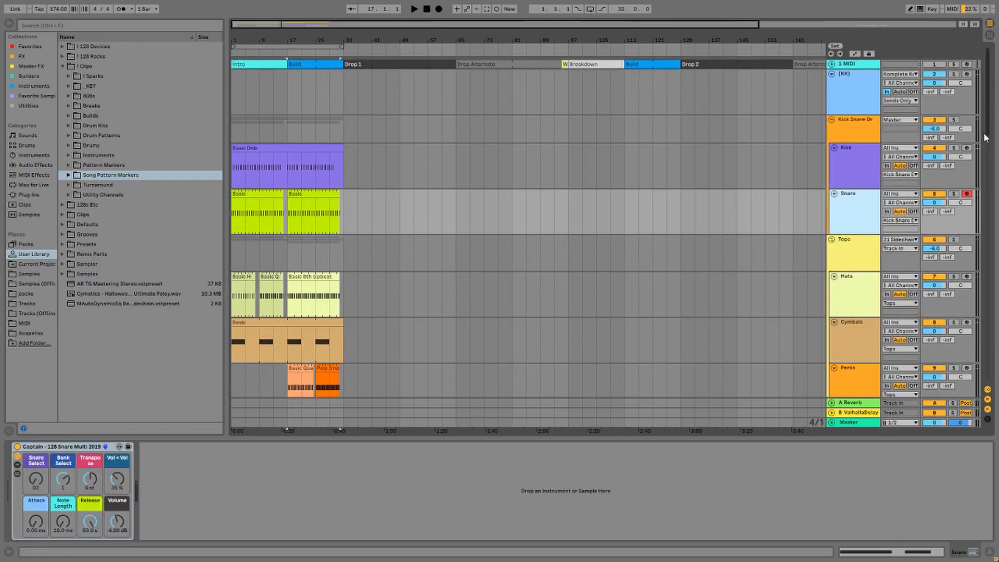
pyautogui.moveTo(987, 122); pyautogui.dragTo(987, 349)
pyautogui.scroll(-2, 986, 348)
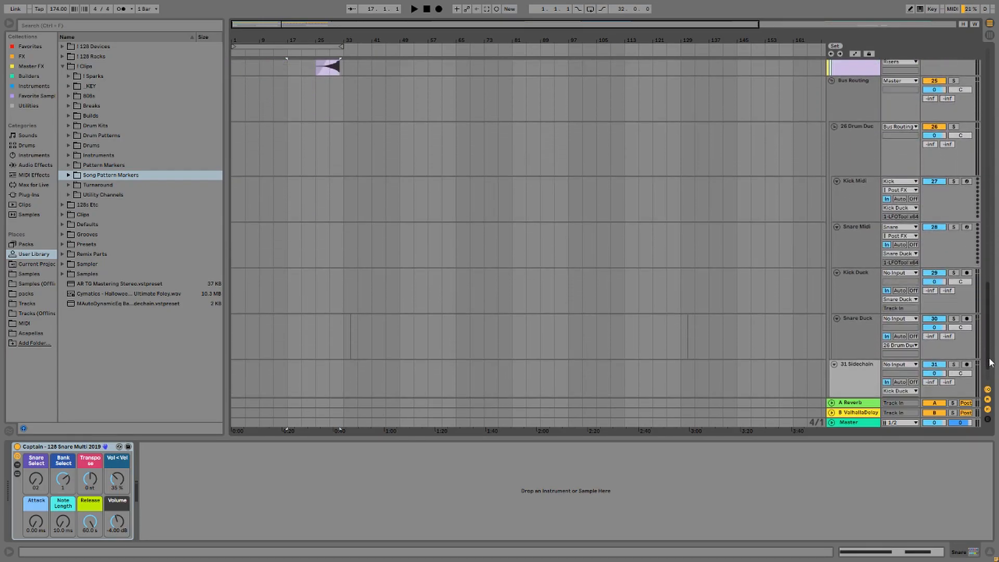
pyautogui.scroll(-2, 985, 327)
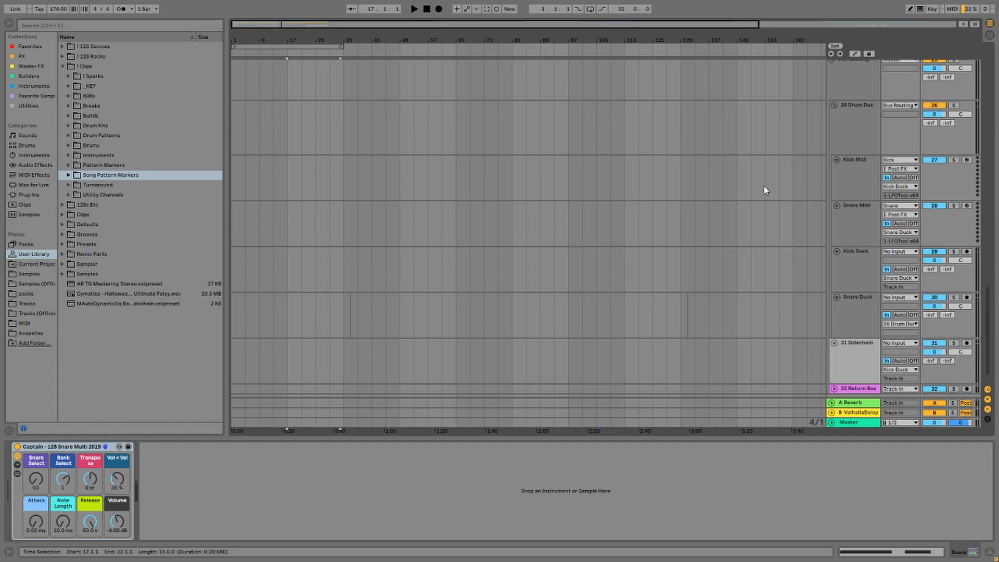
# Route Kick Midi's MIDI from the Kick track into Kick Duck.
pyautogui.click(852, 168)
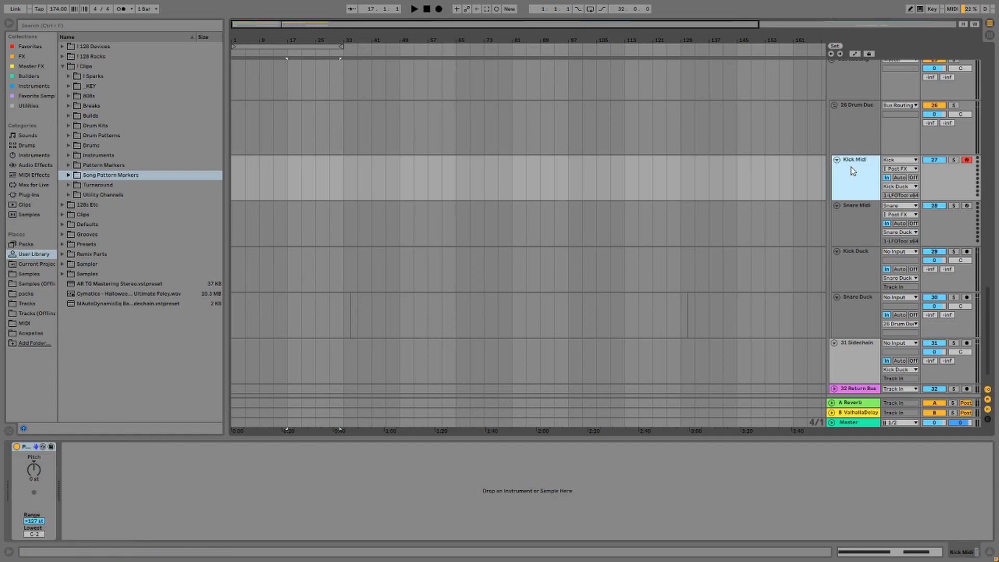
pyautogui.click(898, 161)
pyautogui.click(897, 263)
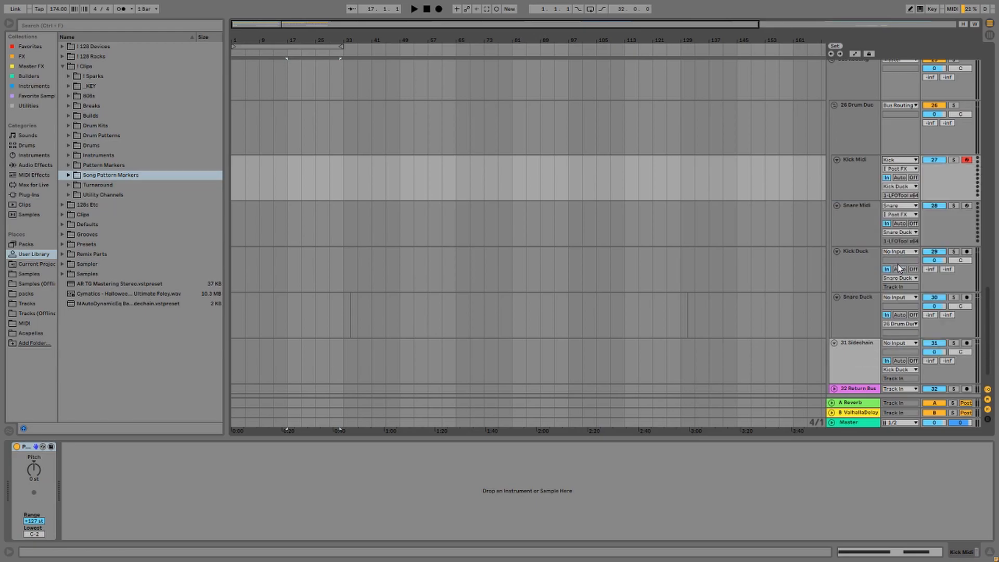
pyautogui.click(897, 186)
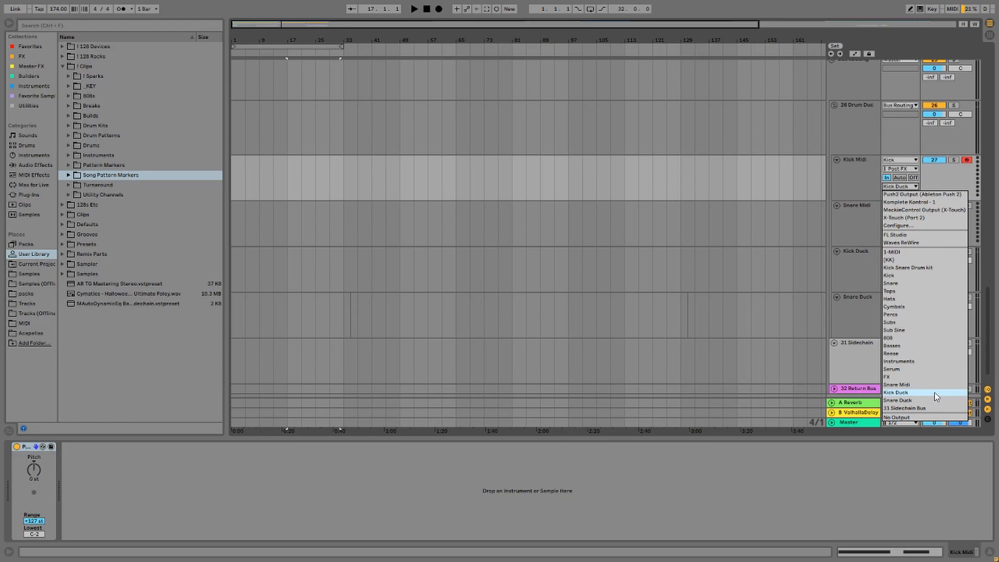
pyautogui.click(935, 393)
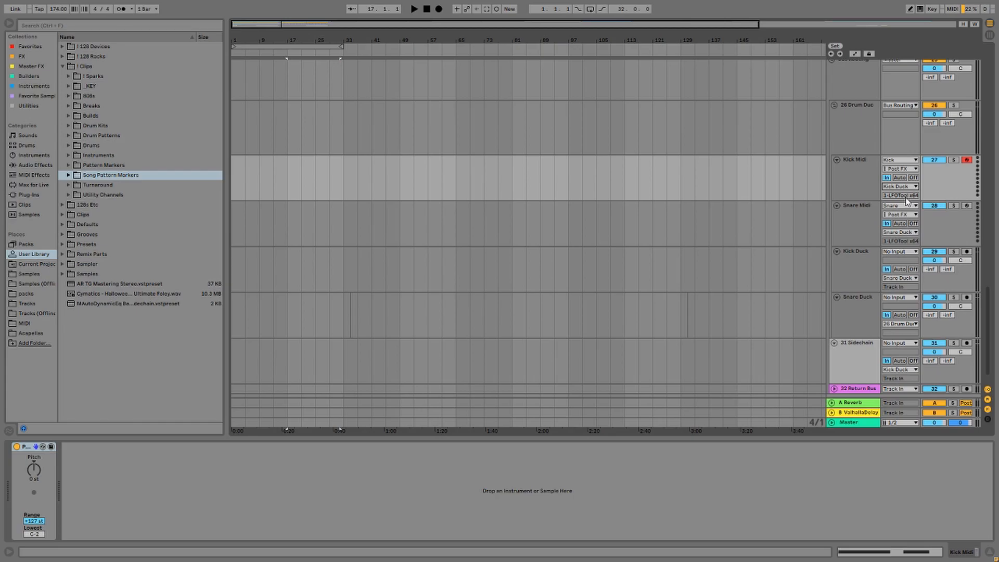
# Fold Kick Midi and Snare Midi and show Kick Duck's LFOTool device.
pyautogui.click(835, 159)
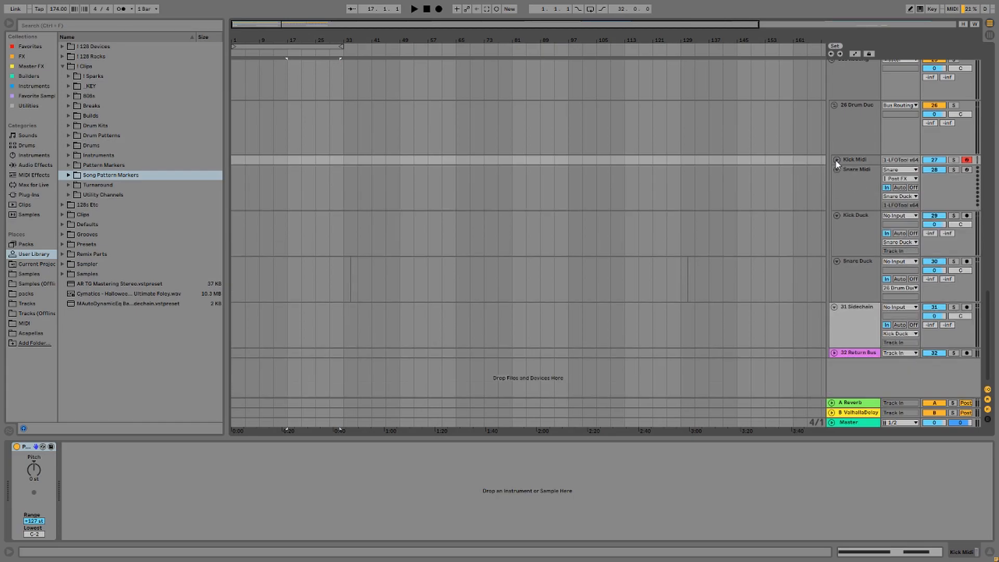
pyautogui.click(836, 169)
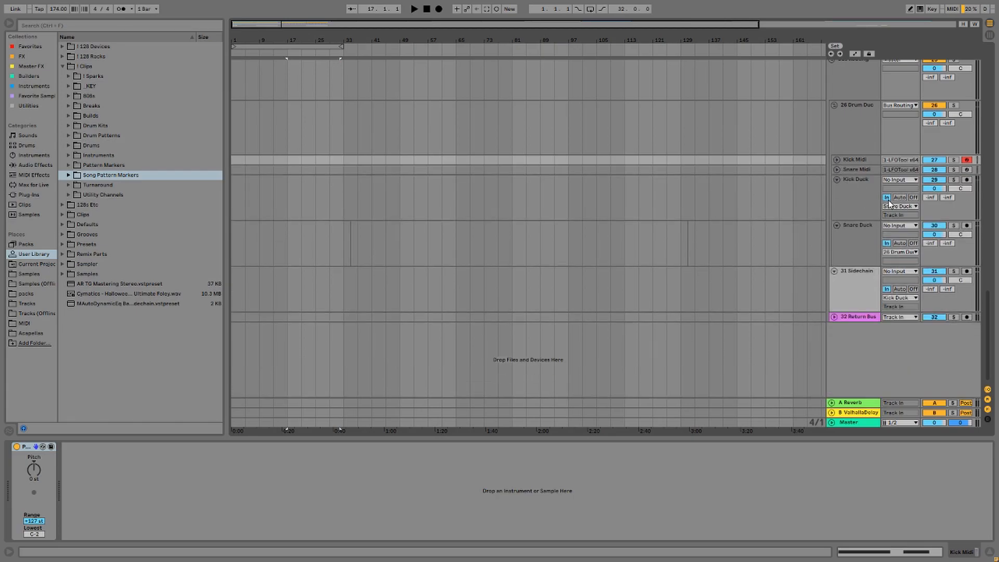
pyautogui.click(868, 208)
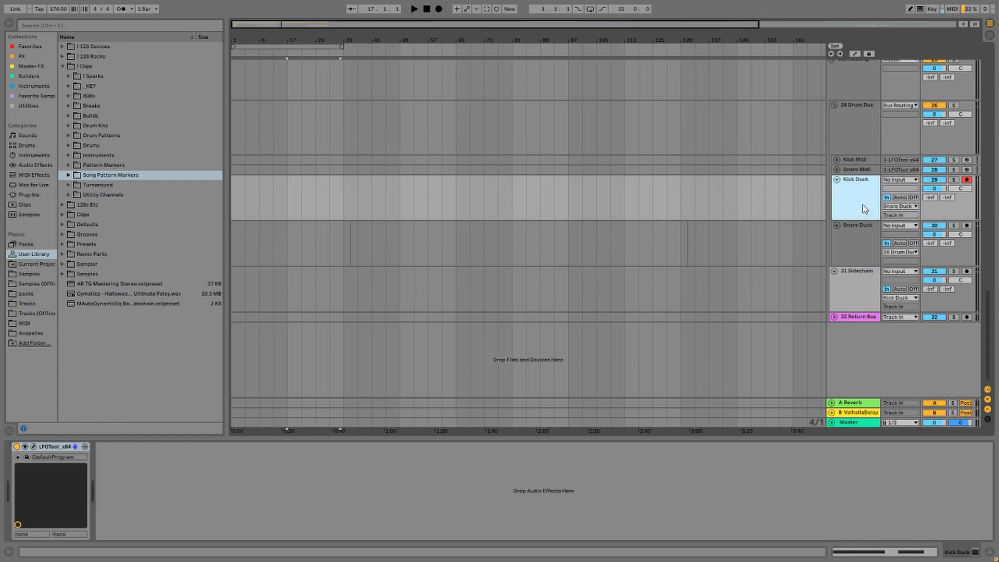
# Play the Kick Duck LFOTool window to check its Note Retrig ducking curve, then close it.
pyautogui.click(34, 447)
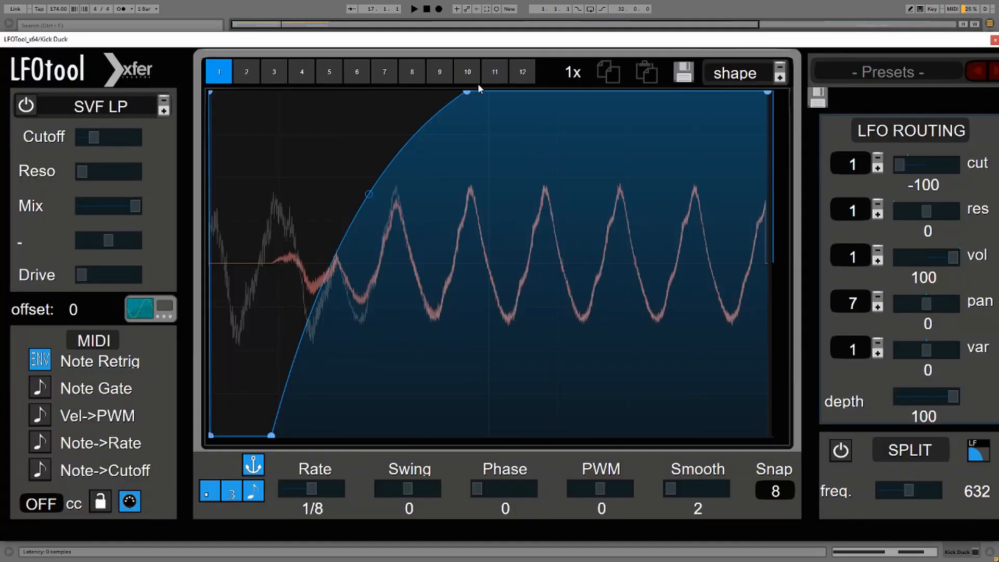
pyautogui.moveTo(434, 38); pyautogui.dragTo(431, 25)
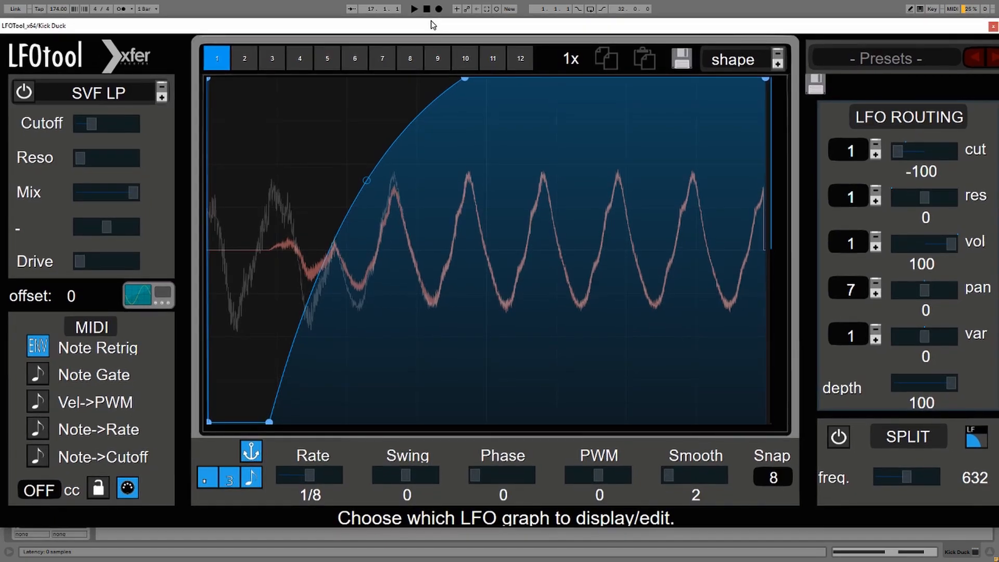
pyautogui.press('space')
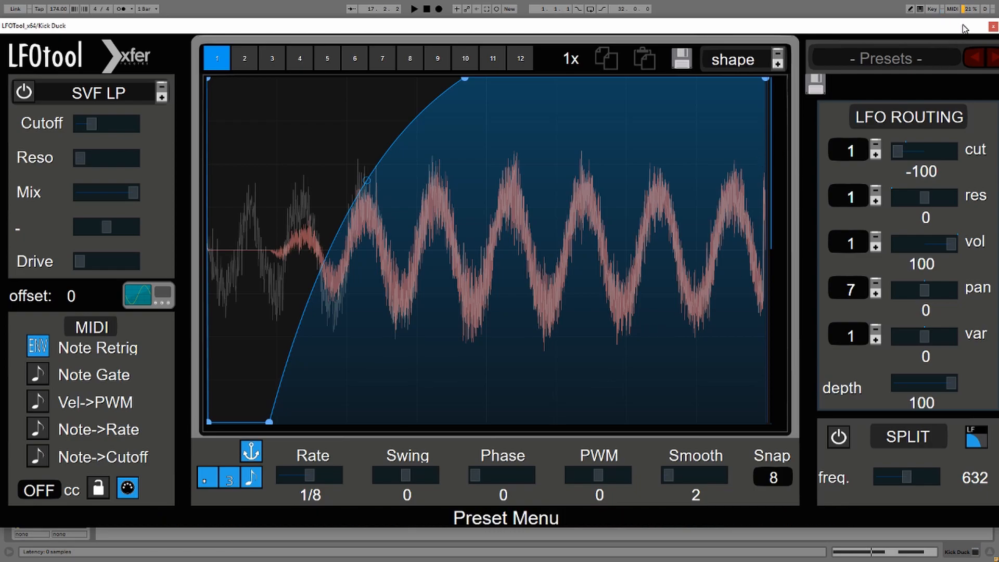
pyautogui.moveTo(963, 28); pyautogui.dragTo(963, 30)
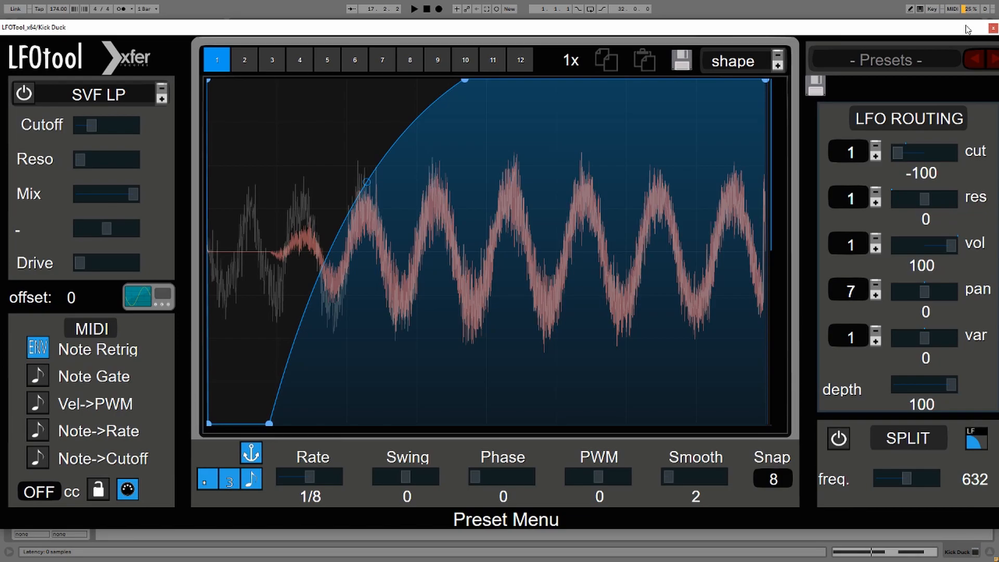
pyautogui.click(992, 29)
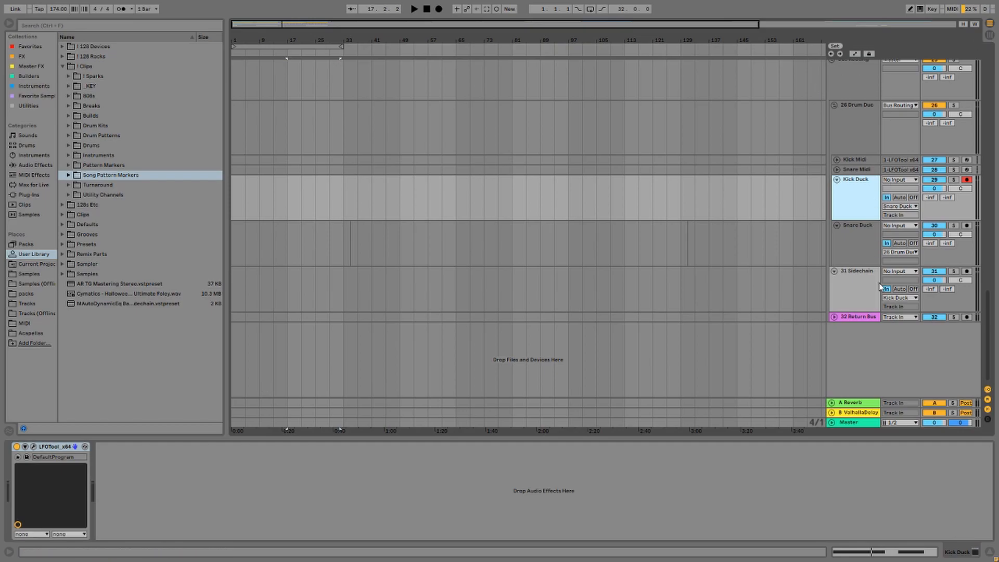
# Give Kick Midi and Snare Midi a -1.00 ms track delay, then nudge LFOTool's bottom-left point right.
pyautogui.click(987, 418)
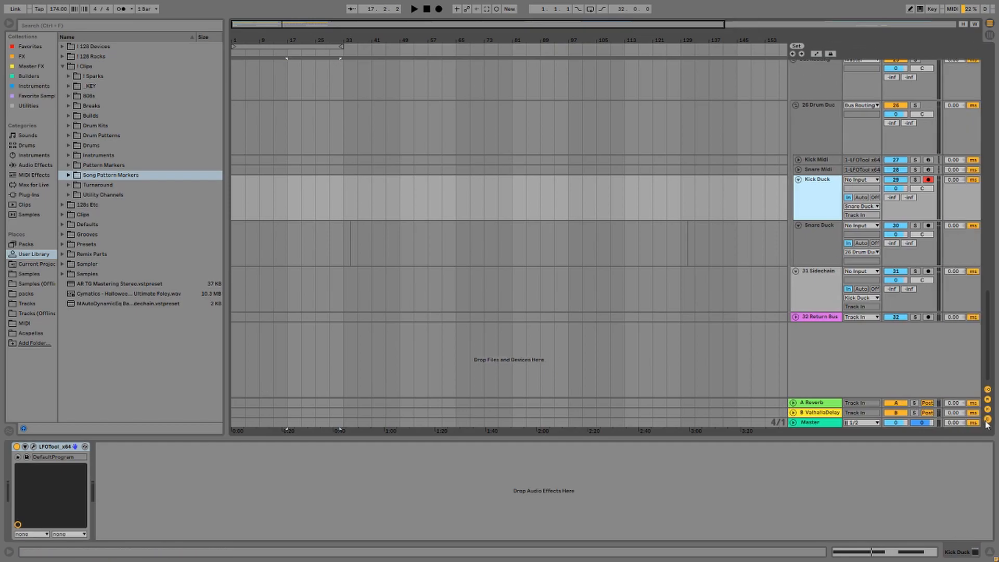
pyautogui.click(957, 160)
pyautogui.press('Return')
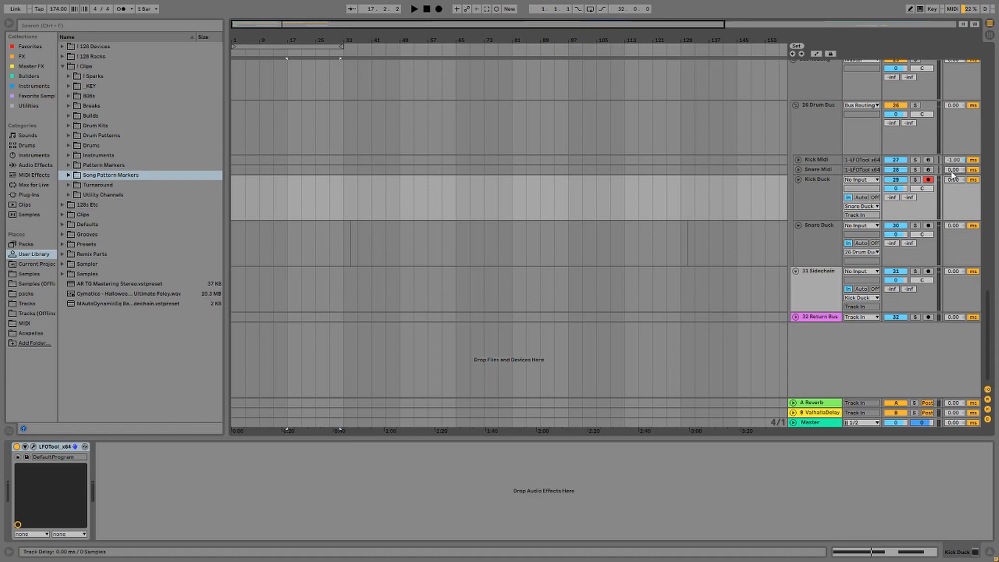
pyautogui.click(952, 172)
pyautogui.write('-1')
pyautogui.press('Return')
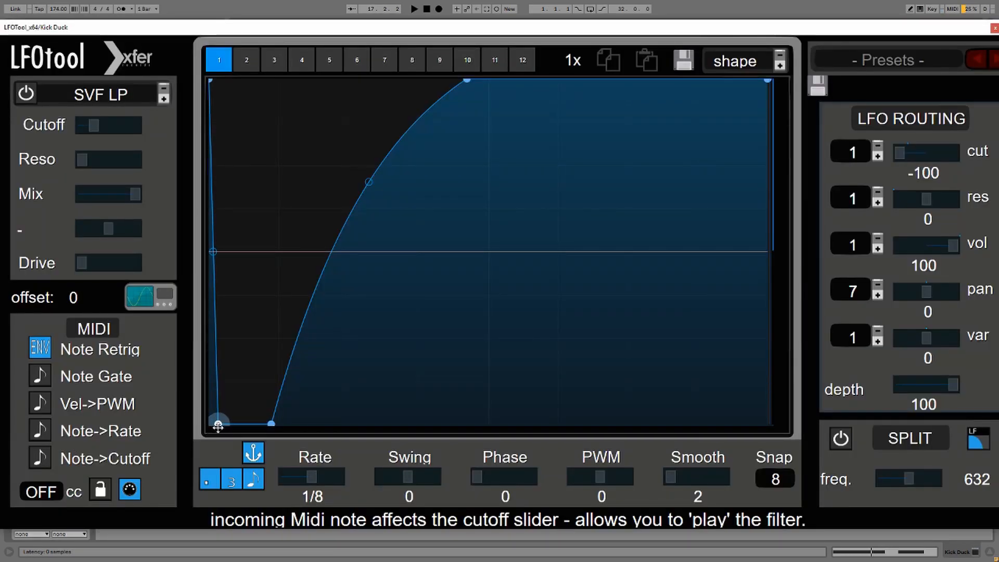
pyautogui.moveTo(207, 428)
pyautogui.mouseDown()
pyautogui.moveTo(222, 436)
pyautogui.moveTo(207, 438)
pyautogui.mouseUp()
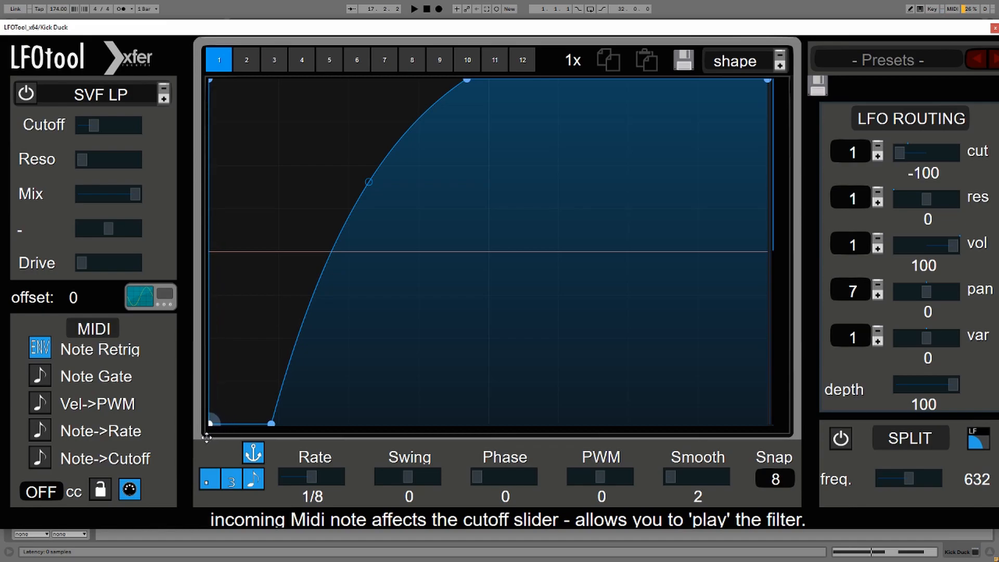
pyautogui.click(994, 28)
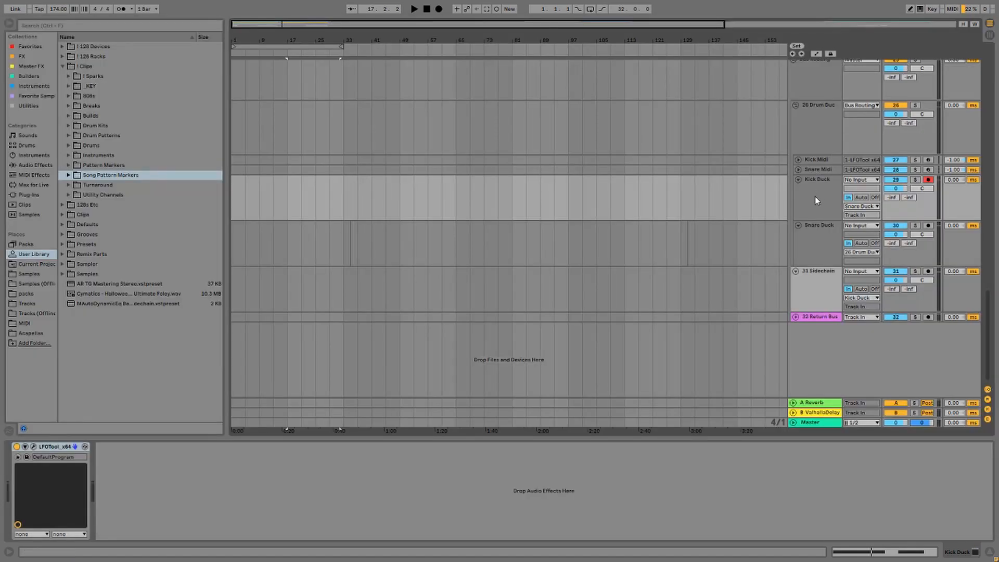
# Check the input routing of the Kick Duck and Snare Duck tracks.
pyautogui.click(821, 183)
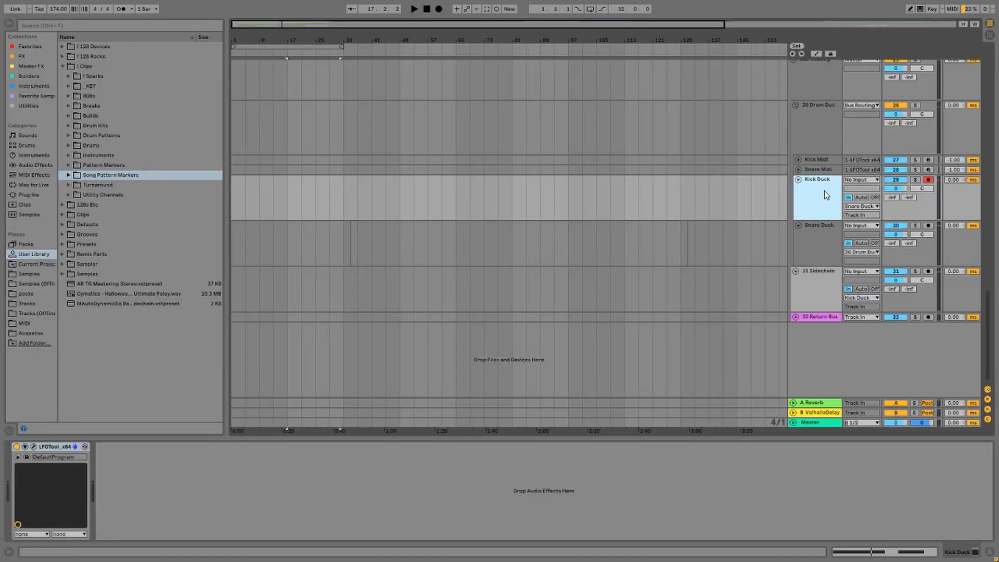
pyautogui.click(866, 208)
pyautogui.click(867, 208)
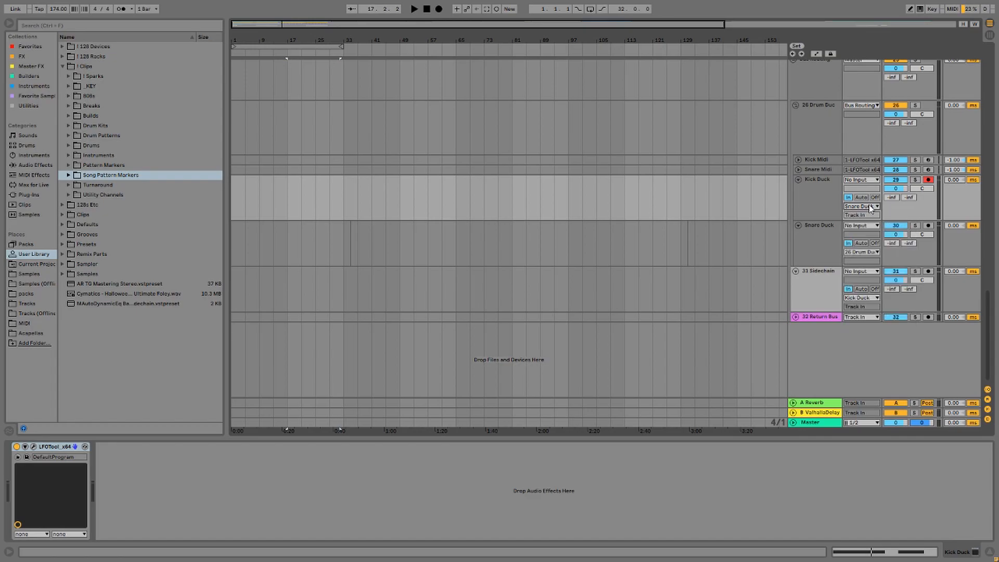
pyautogui.click(816, 233)
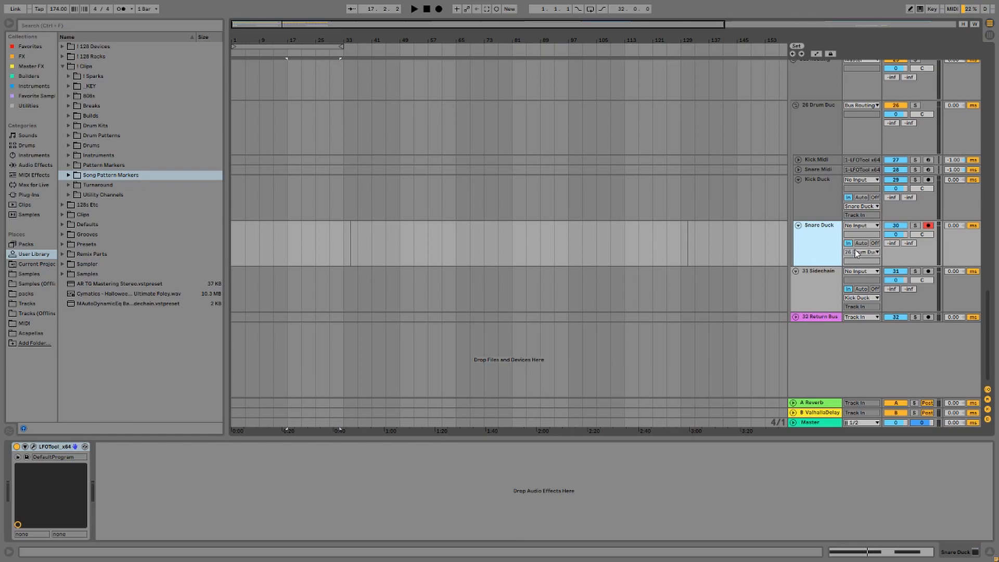
# Fold Kick Duck and Snare Duck and show 31 Sidechain's MAutoDynamicEq device.
pyautogui.click(799, 180)
pyautogui.click(799, 190)
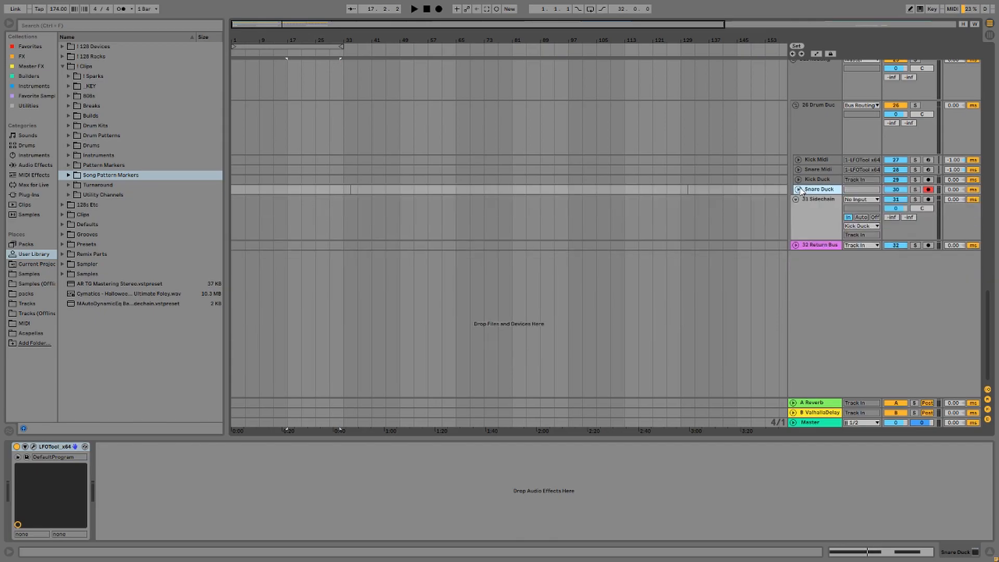
pyautogui.click(816, 180)
pyautogui.moveTo(816, 181)
pyautogui.mouseDown()
pyautogui.moveTo(819, 200)
pyautogui.moveTo(821, 180)
pyautogui.mouseUp()
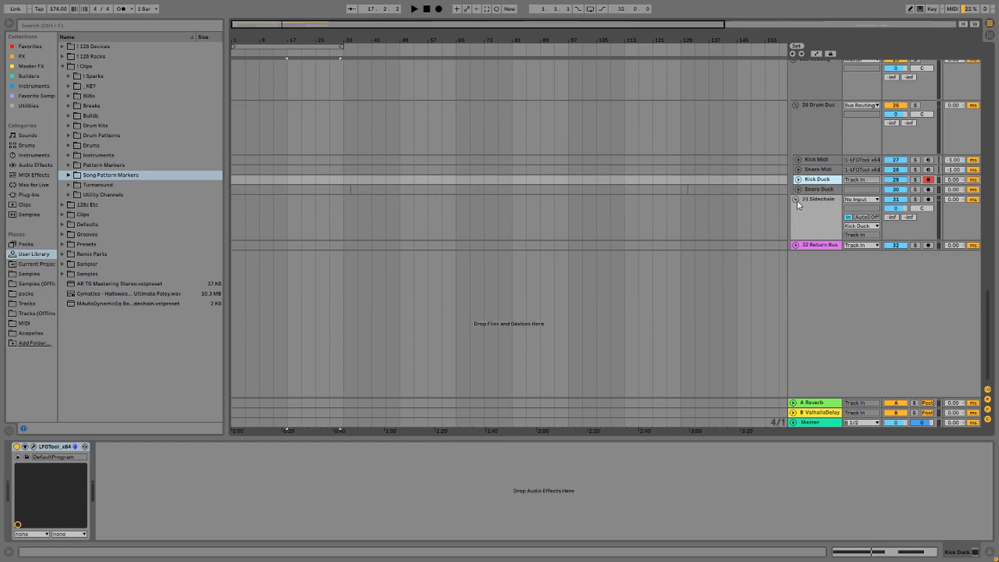
pyautogui.click(819, 221)
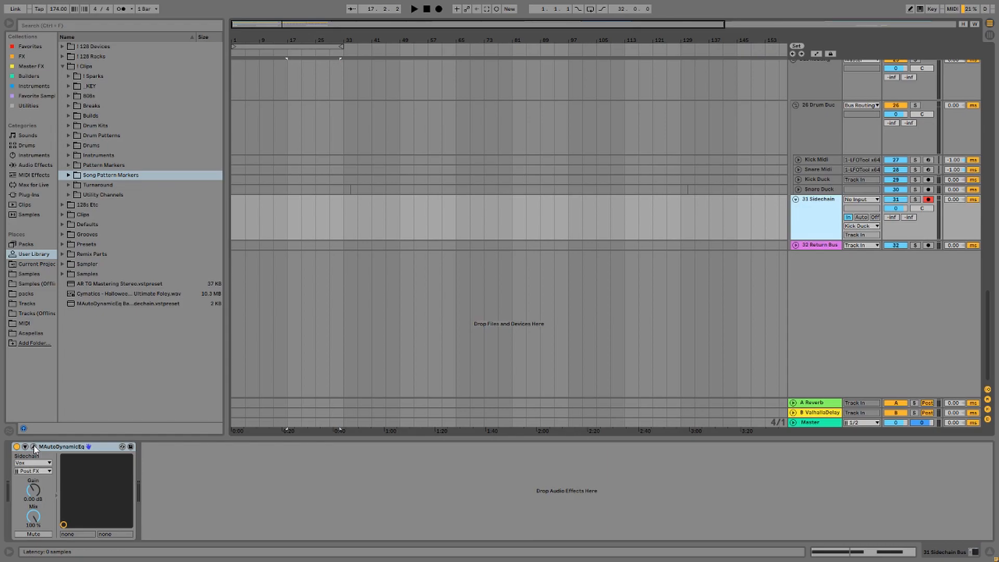
# Bring up the MAutoDynamicEq editor with its six-band Multiband ducking preset on 31 Sidechain Bus.
pyautogui.click(34, 447)
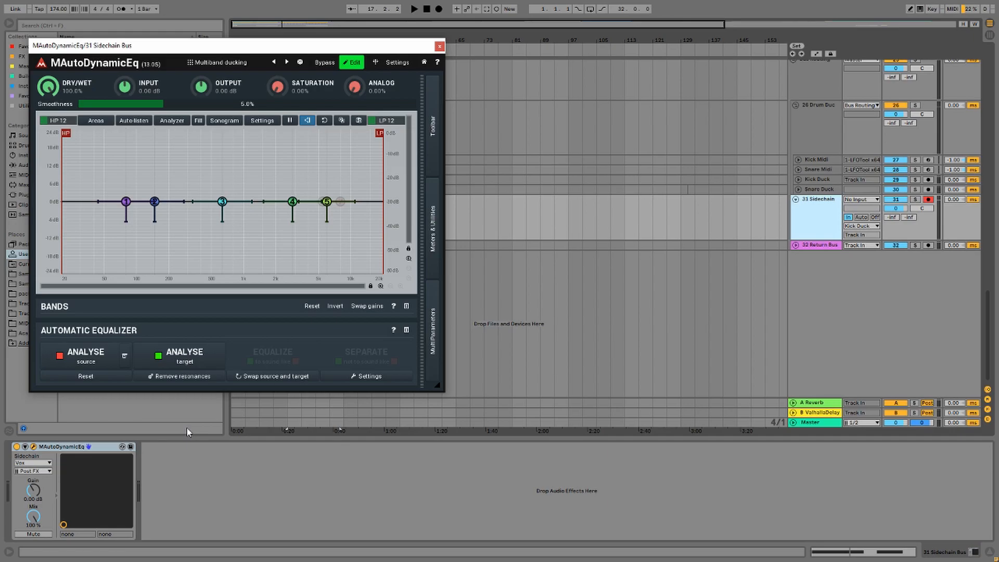
# Confirm MAutoDynamicEq's sidechain source is Vox, tapped Post FX.
pyautogui.click(32, 463)
pyautogui.click(45, 466)
pyautogui.click(47, 471)
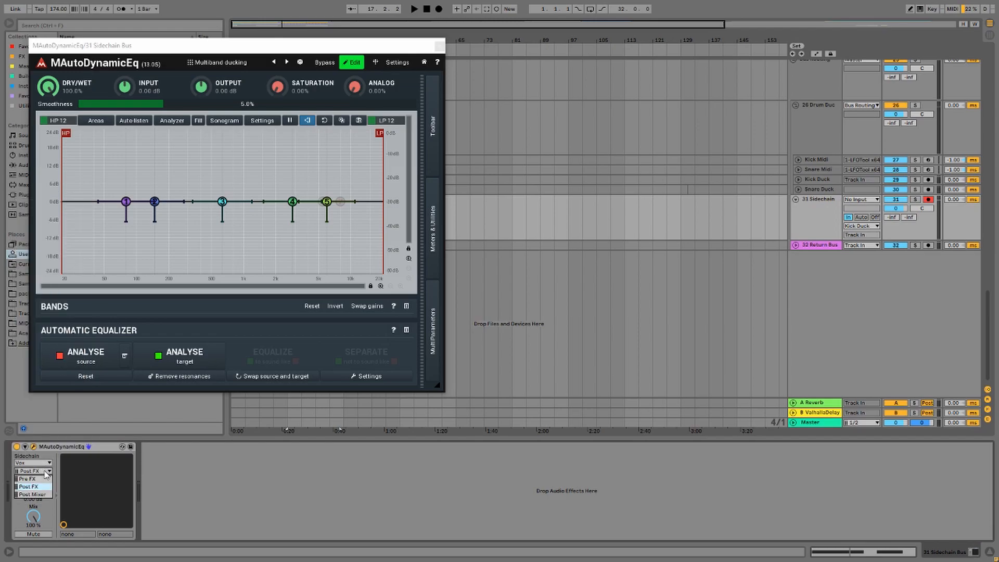
pyautogui.click(45, 472)
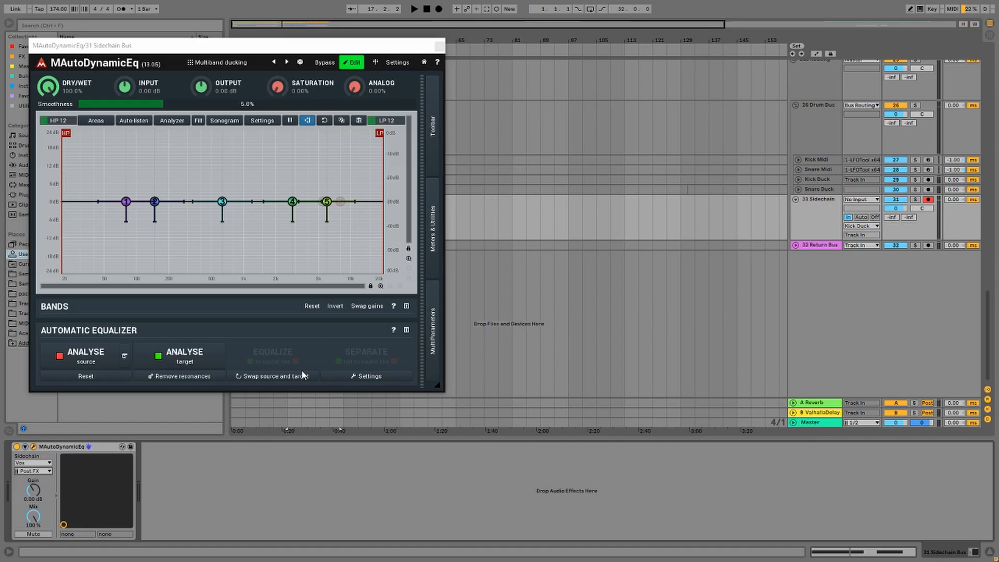
pyautogui.click(33, 448)
pyautogui.click(33, 448)
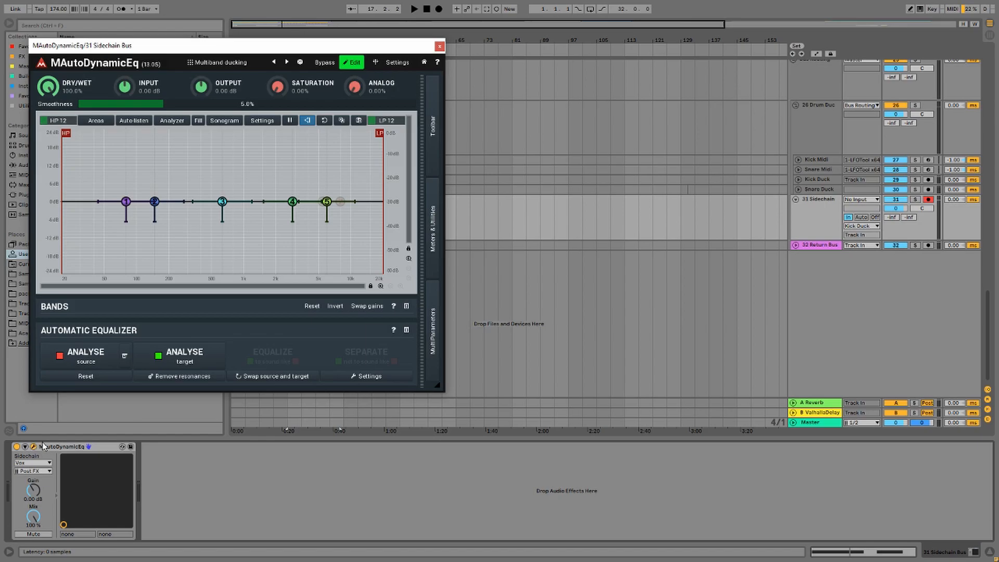
# Inspect EQ bands 1 and 2 (band 2: 147.1 Hz, Q 0.45), then close the editor.
pyautogui.doubleClick(127, 201)
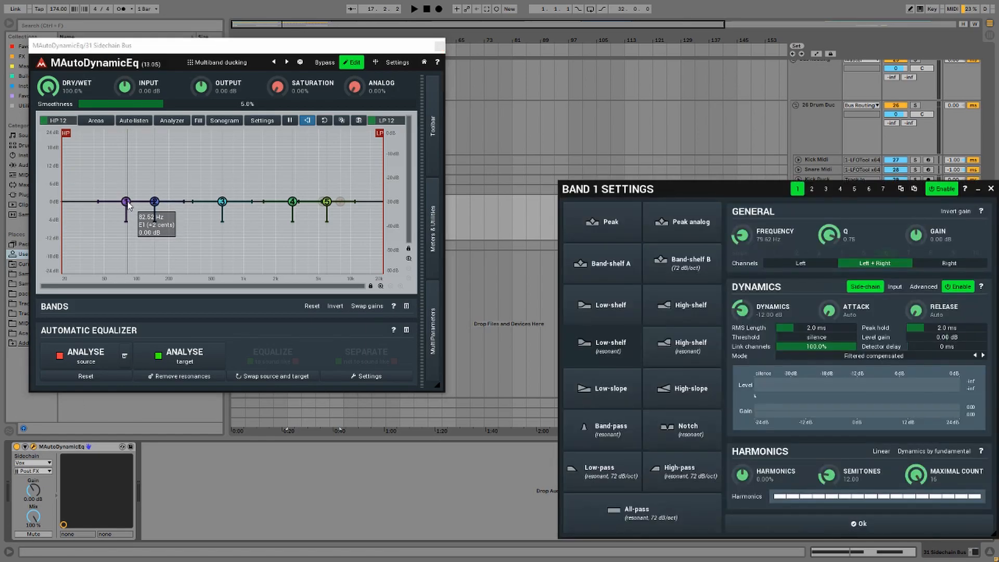
pyautogui.moveTo(678, 184); pyautogui.dragTo(501, 144)
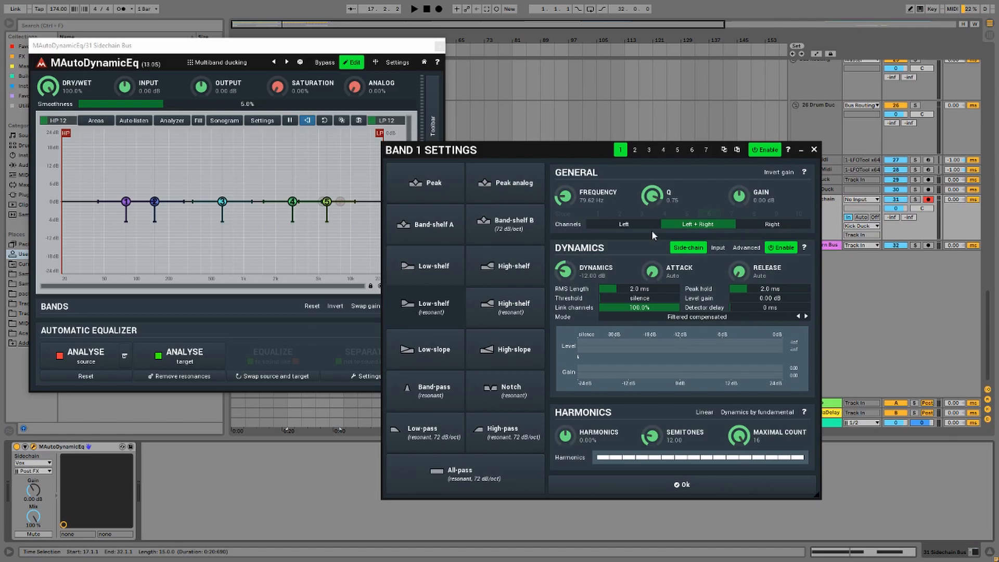
pyautogui.click(155, 203)
pyautogui.click(155, 202)
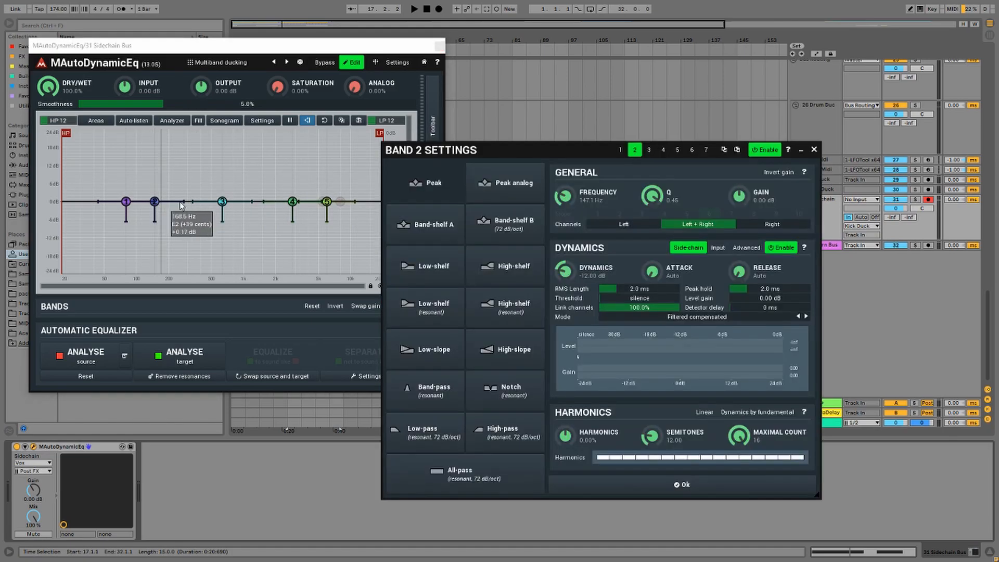
pyautogui.click(754, 216)
# Fold 31 Sidechain and confirm 32 Return Bus outputs to 31 Sidechain.
pyautogui.click(796, 200)
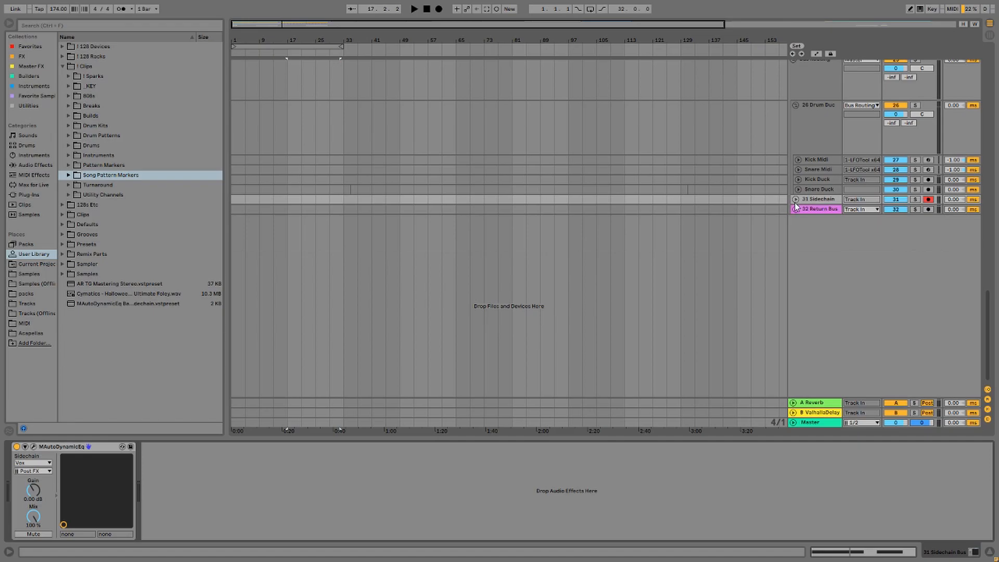
pyautogui.click(812, 209)
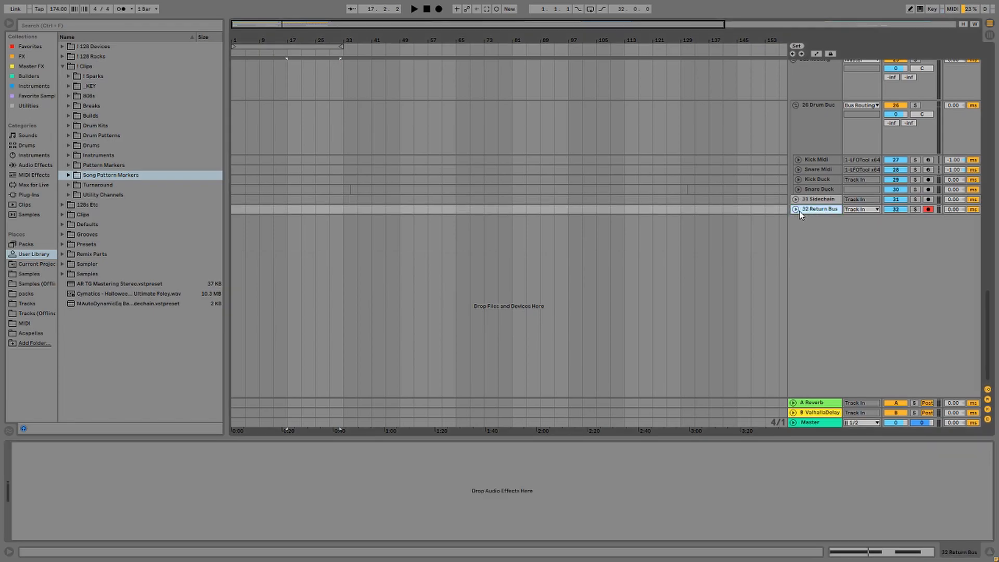
pyautogui.click(795, 209)
pyautogui.click(861, 236)
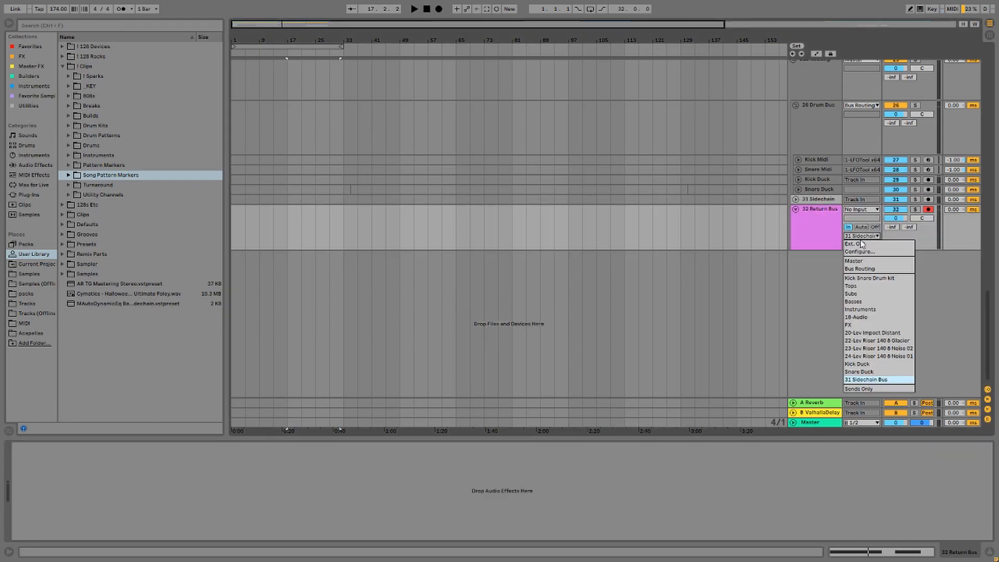
pyautogui.click(861, 240)
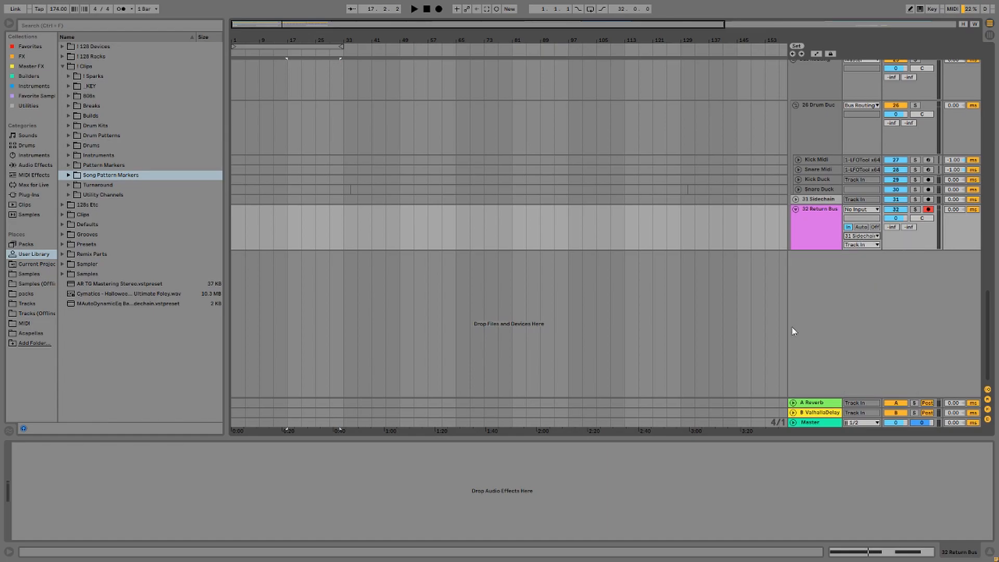
# Confirm A Reverb and B ValhallaDelay both output to 32 Return Bus, then fold them.
pyautogui.click(793, 403)
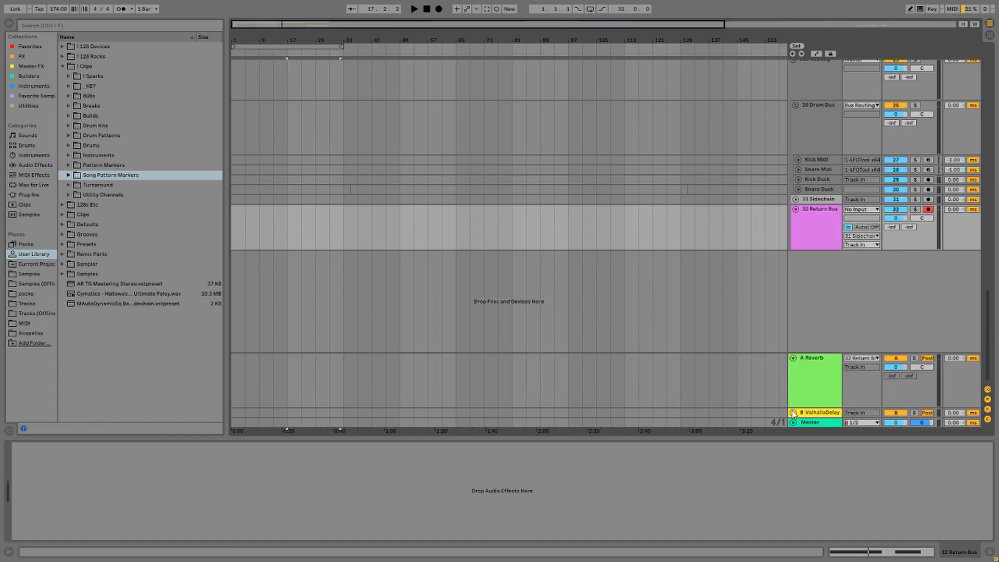
pyautogui.click(793, 413)
pyautogui.click(876, 323)
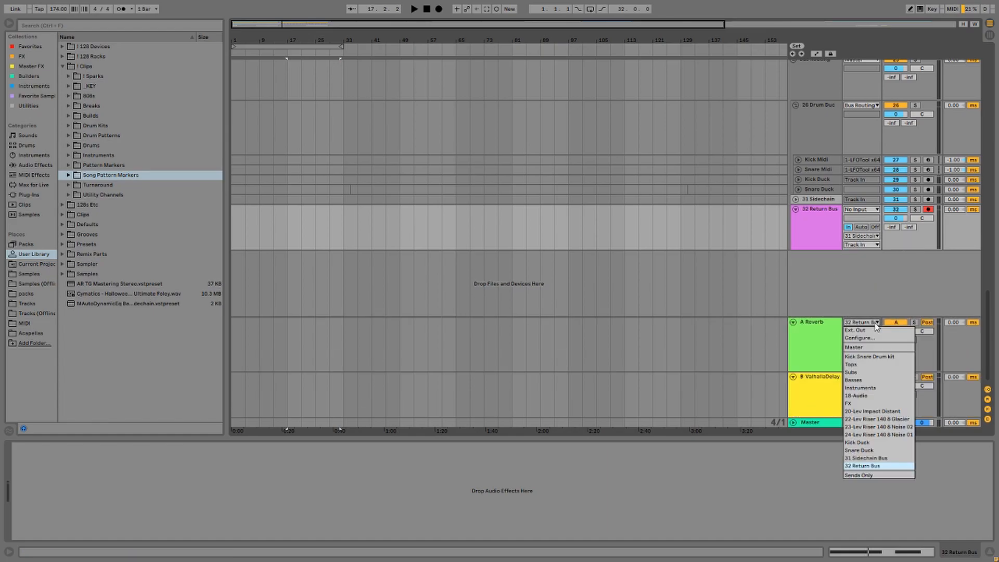
pyautogui.click(875, 324)
pyautogui.click(866, 377)
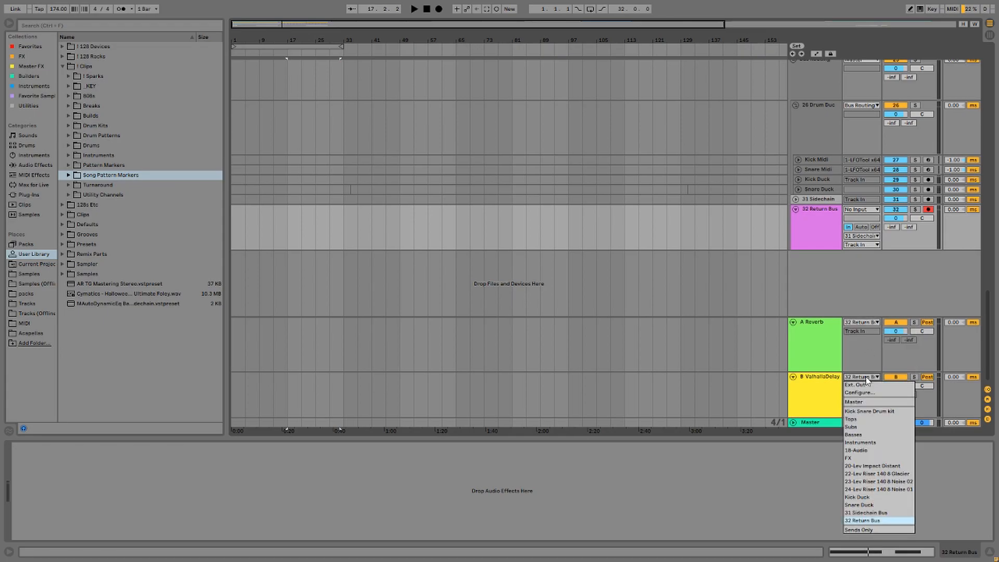
pyautogui.click(866, 376)
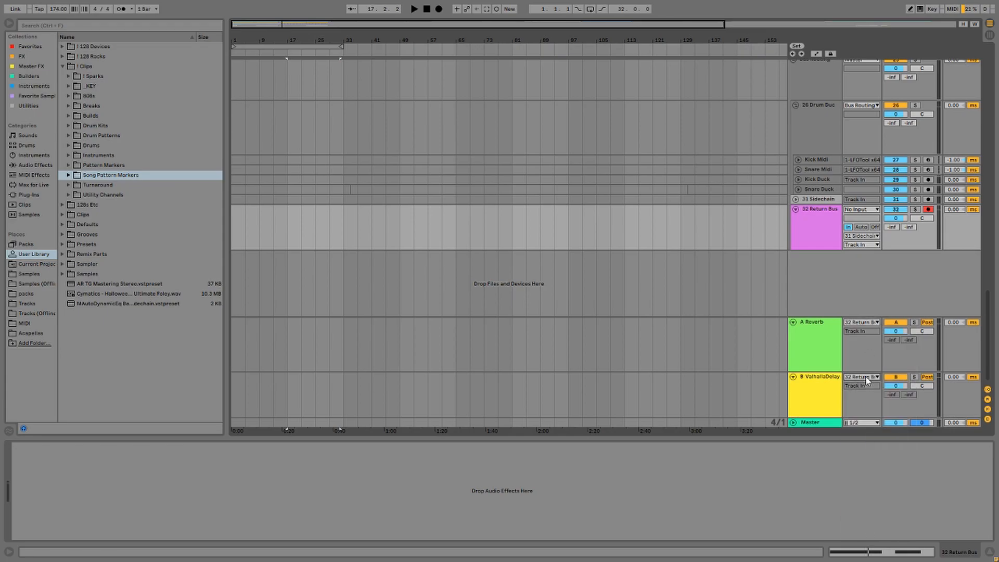
pyautogui.click(793, 323)
pyautogui.click(793, 377)
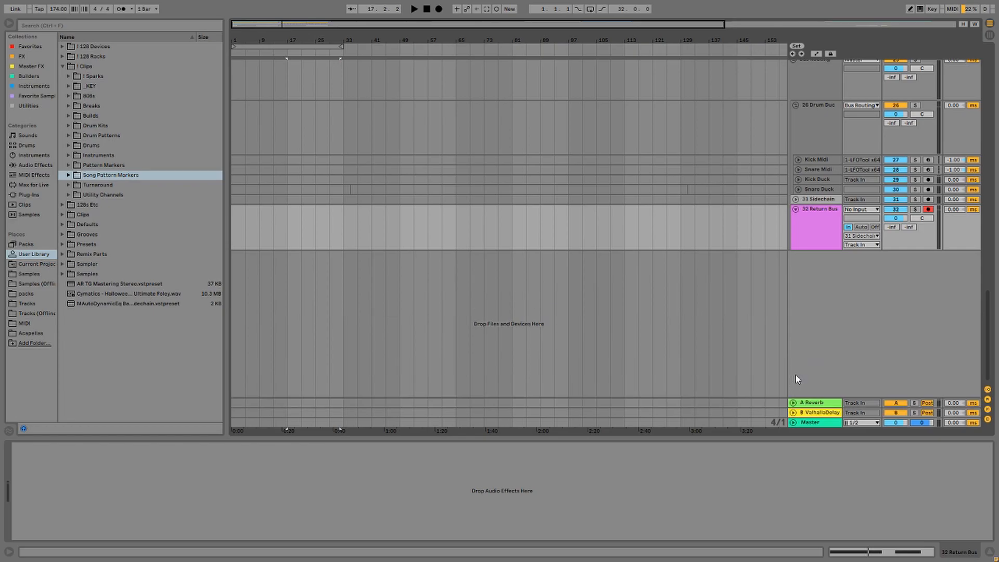
# Lower 32 Return Bus to -0.9 dB, fold it, and show A Reverb's Gate and Zetta Reverb.
pyautogui.moveTo(895, 218); pyautogui.dragTo(896, 213)
pyautogui.click(797, 210)
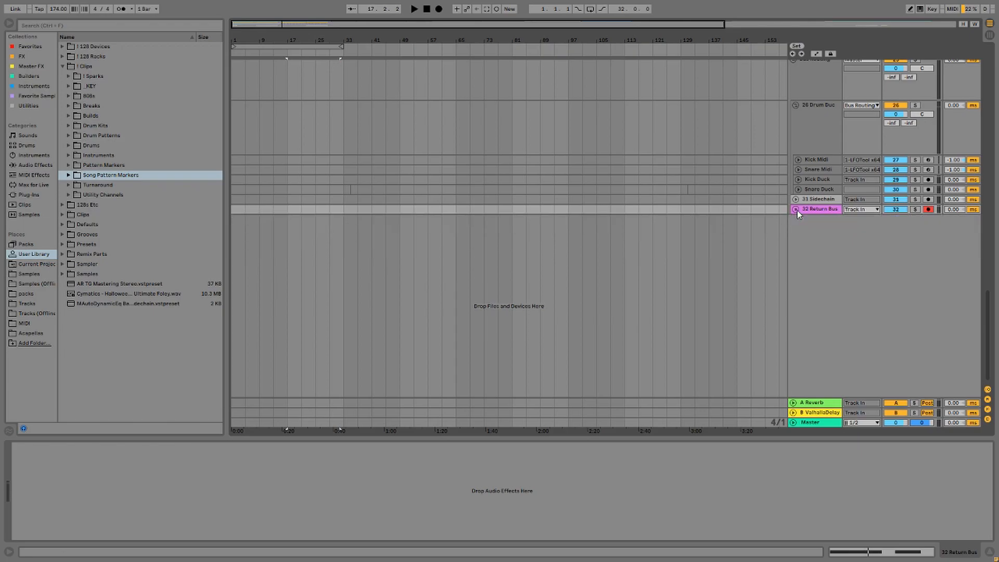
pyautogui.click(792, 403)
pyautogui.click(815, 379)
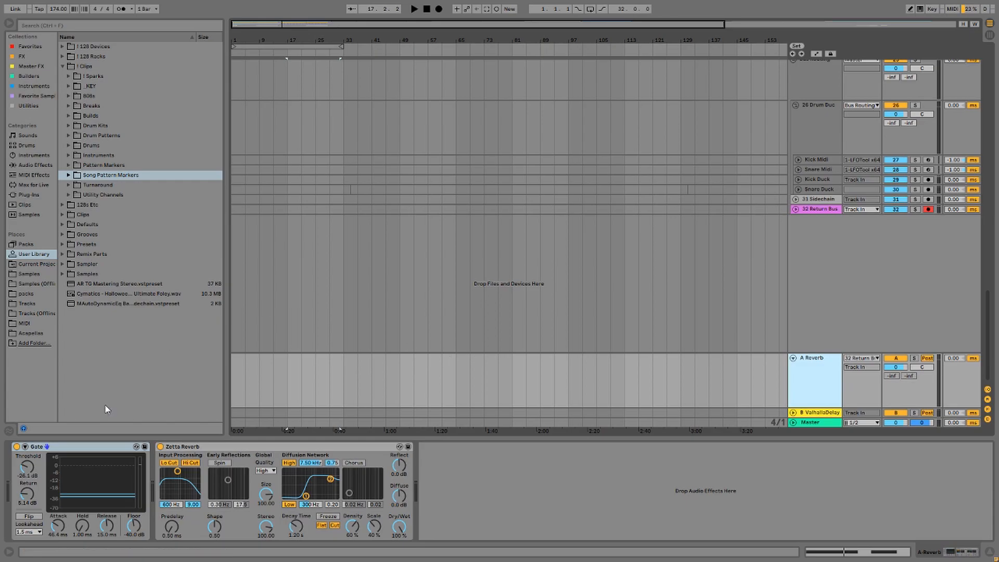
# Review the Gate, Zetta Reverb and ValhallaDelay effects on the return tracks.
pyautogui.click(100, 450)
pyautogui.click(260, 447)
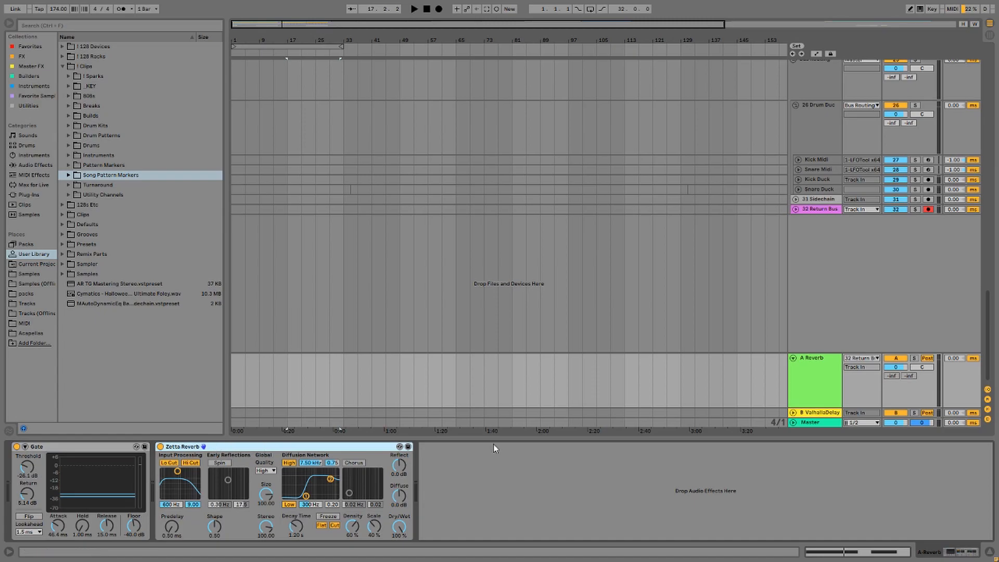
pyautogui.click(804, 413)
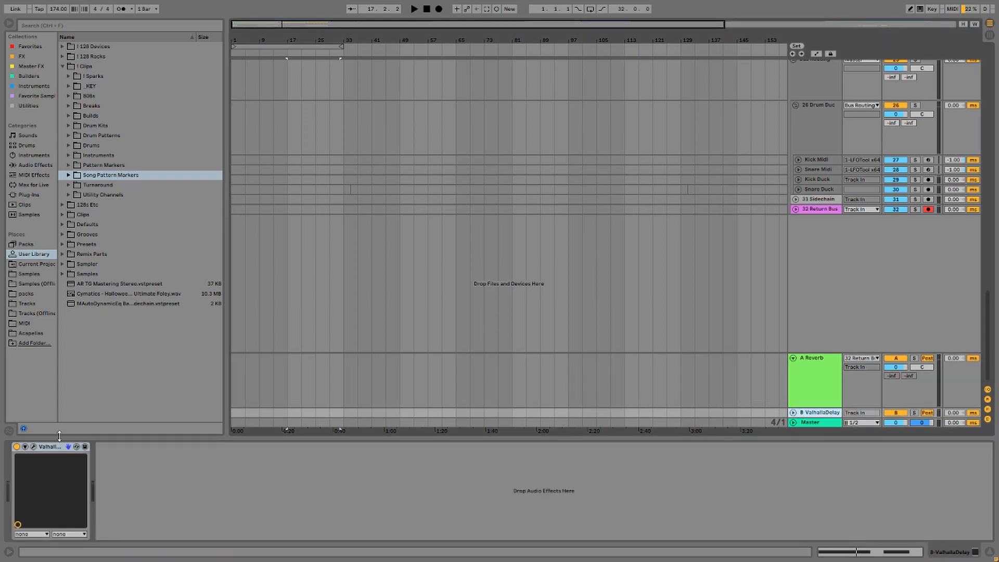
pyautogui.click(34, 447)
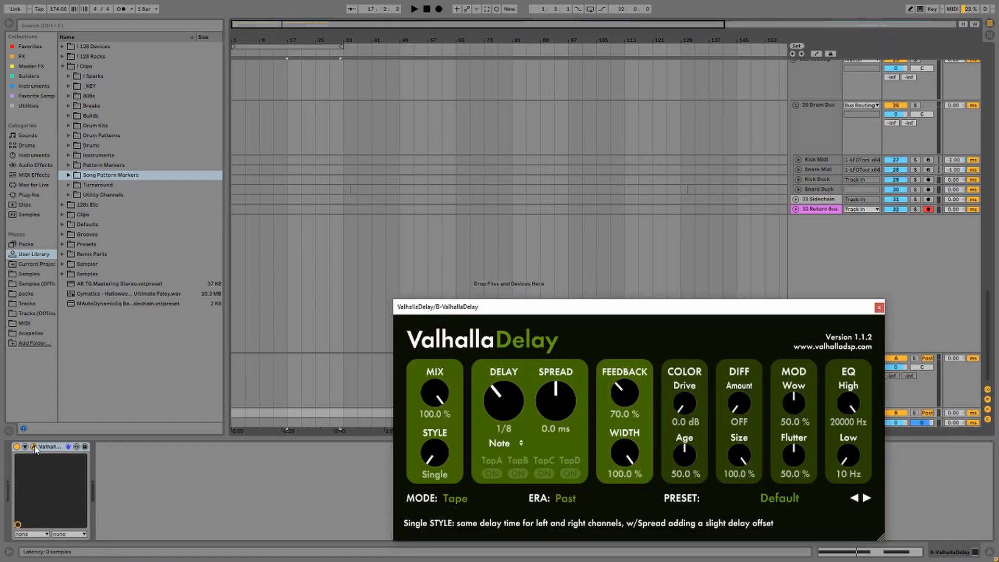
pyautogui.click(35, 447)
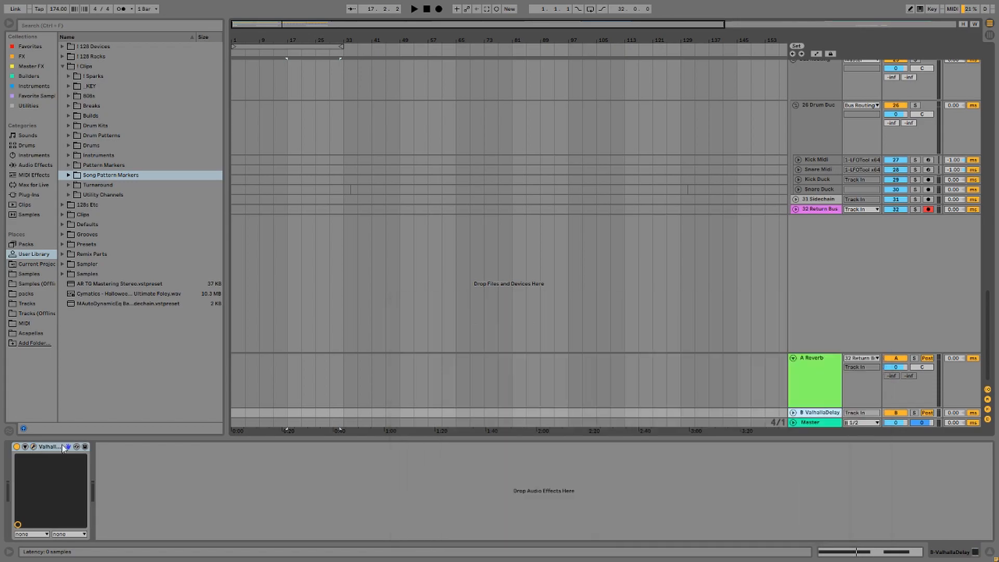
# Show the Master's DropRack and Captain racks, expand the Master lane and fold A Reverb.
pyautogui.click(805, 422)
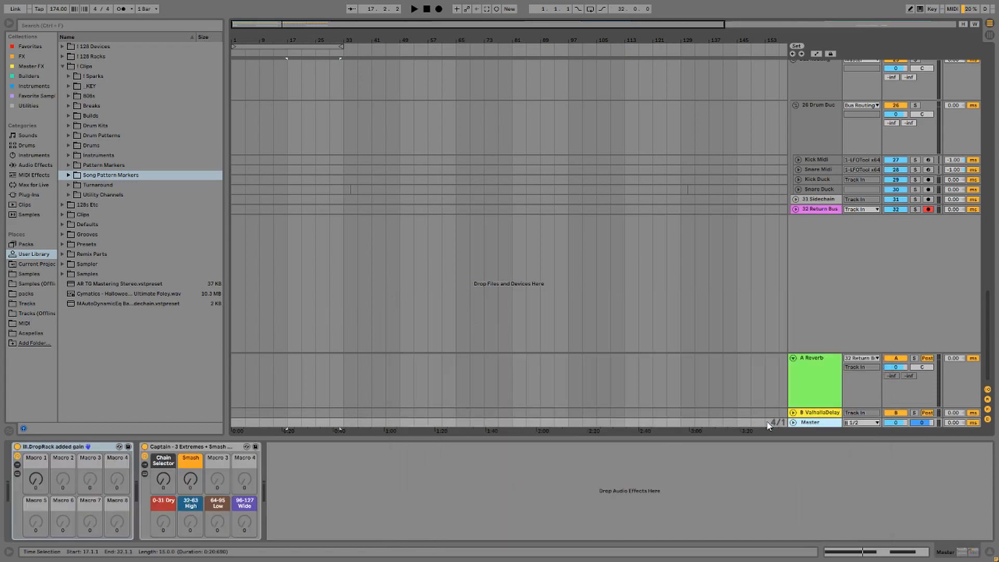
pyautogui.click(72, 447)
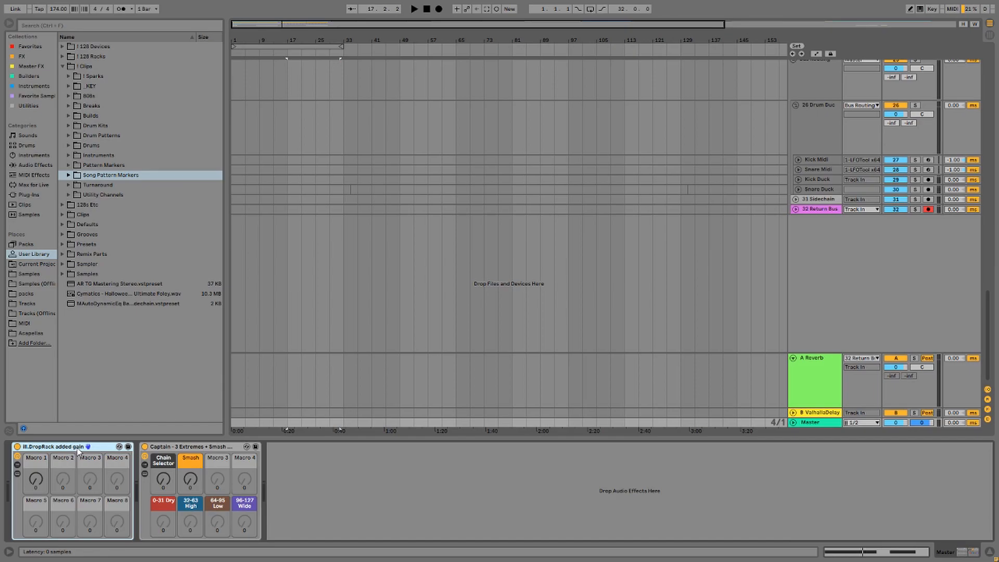
pyautogui.click(793, 422)
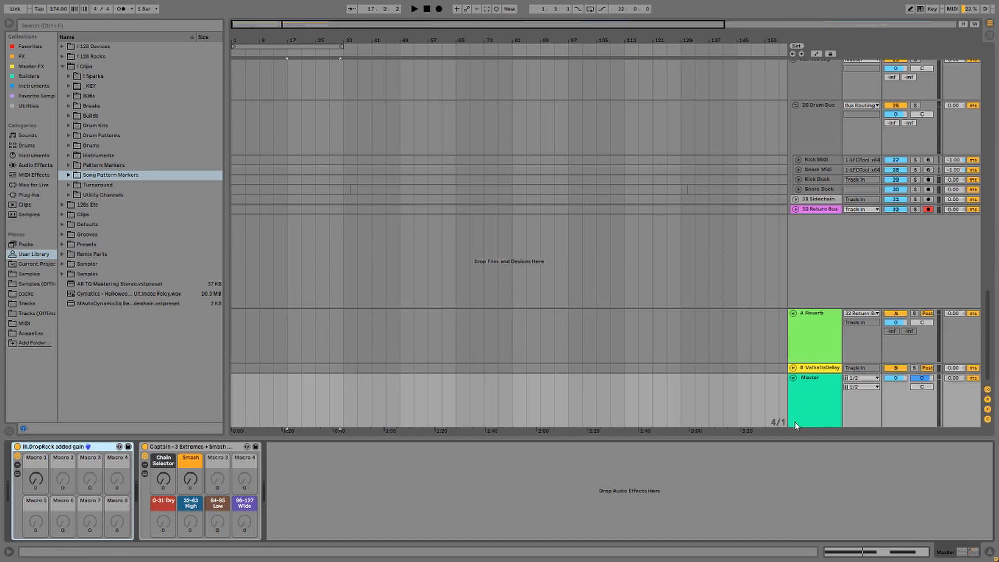
pyautogui.click(793, 314)
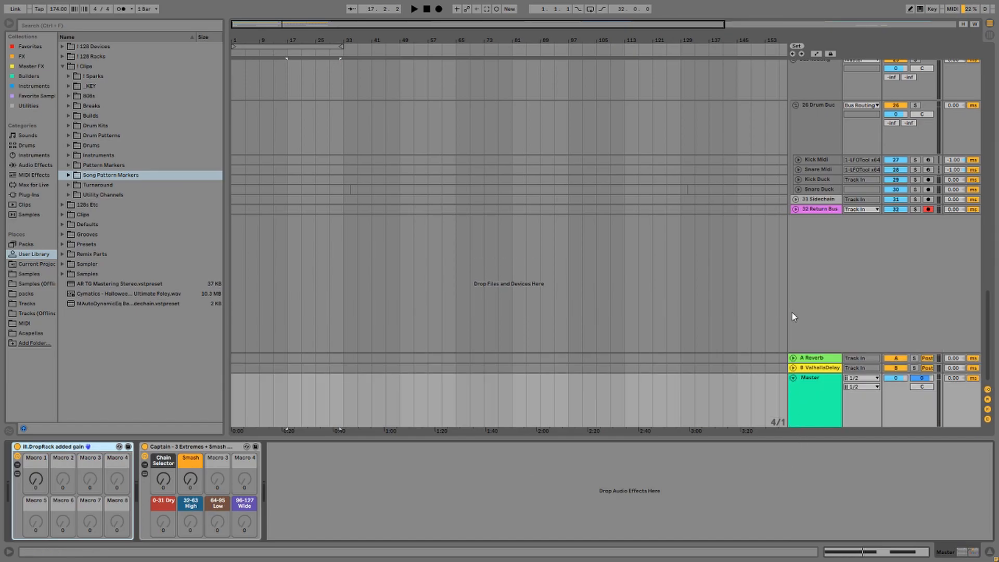
pyautogui.click(38, 480)
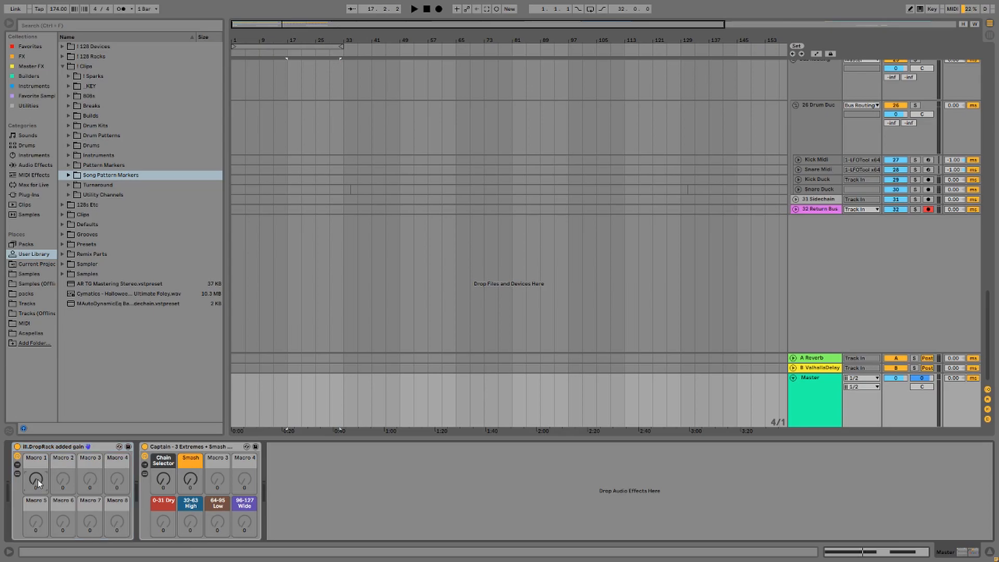
# Draw a DropRack Macro 1 ramp up to 127 on Master, play it from bar 29, then undo it.
pyautogui.press('a')
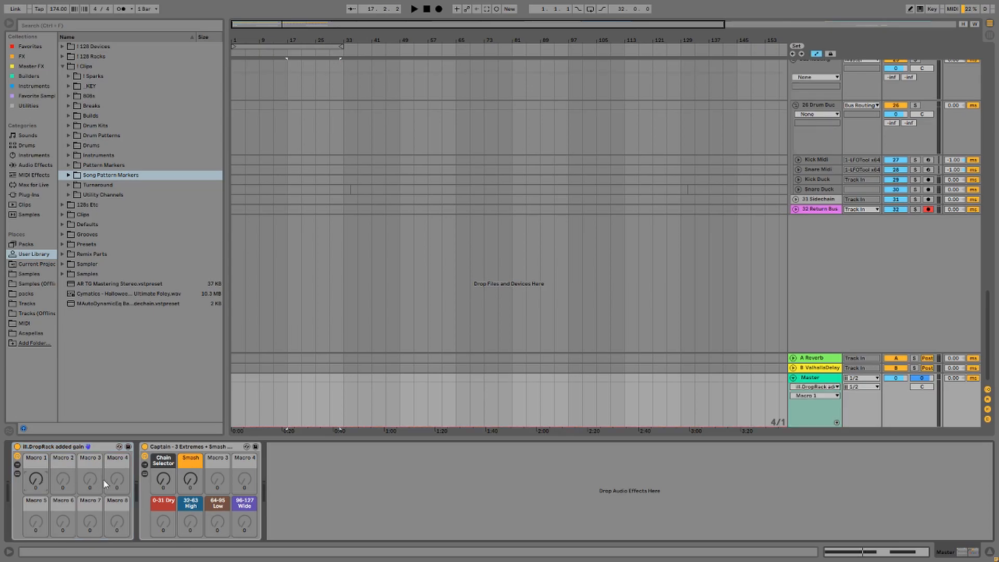
pyautogui.click(233, 427)
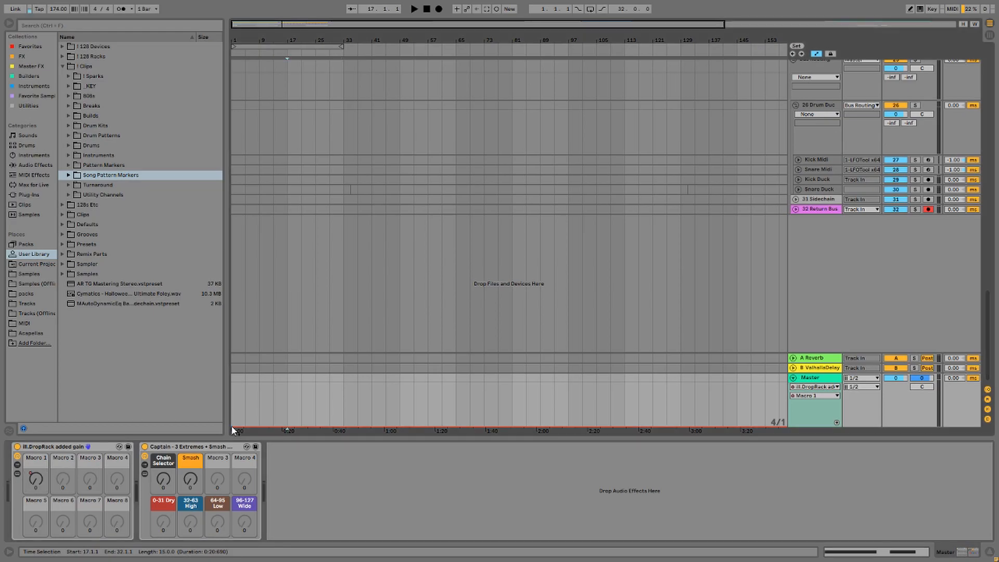
pyautogui.moveTo(337, 425)
pyautogui.mouseDown()
pyautogui.moveTo(339, 381)
pyautogui.moveTo(349, 417)
pyautogui.moveTo(339, 426)
pyautogui.mouseUp()
pyautogui.click(330, 422)
pyautogui.press('space')
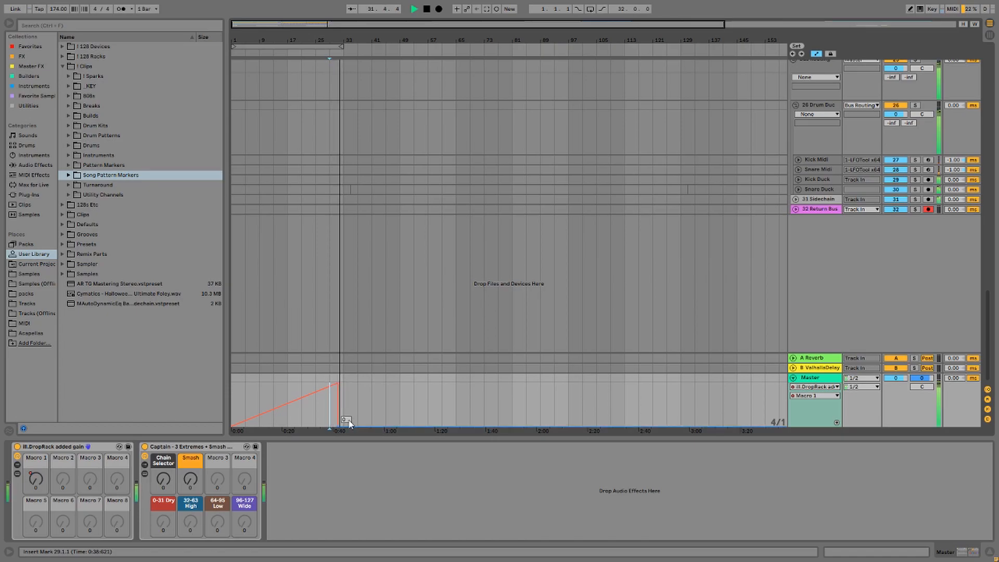
pyautogui.press('space')
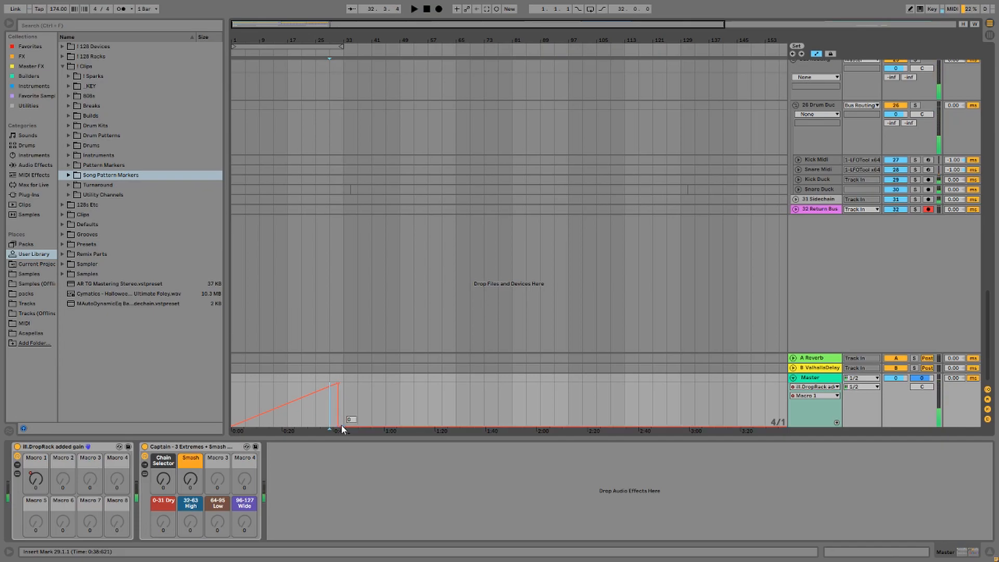
pyautogui.hotkey('ctrl', 'z')
pyautogui.hotkey('ctrl', 'z')
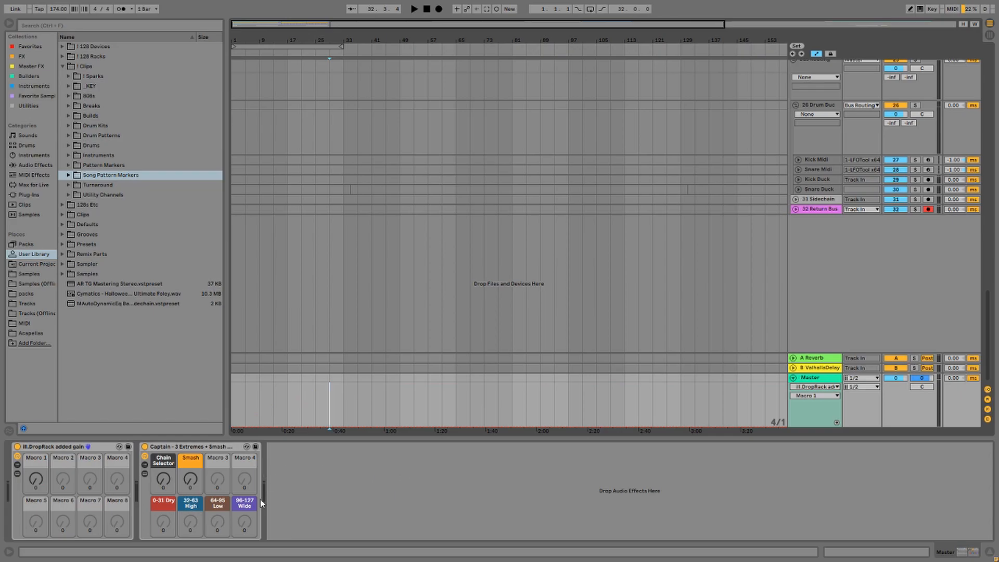
# Point the Master automation lane at the Captain rack's Smash macro, briefly showing its chains and Limiter.
pyautogui.click(173, 450)
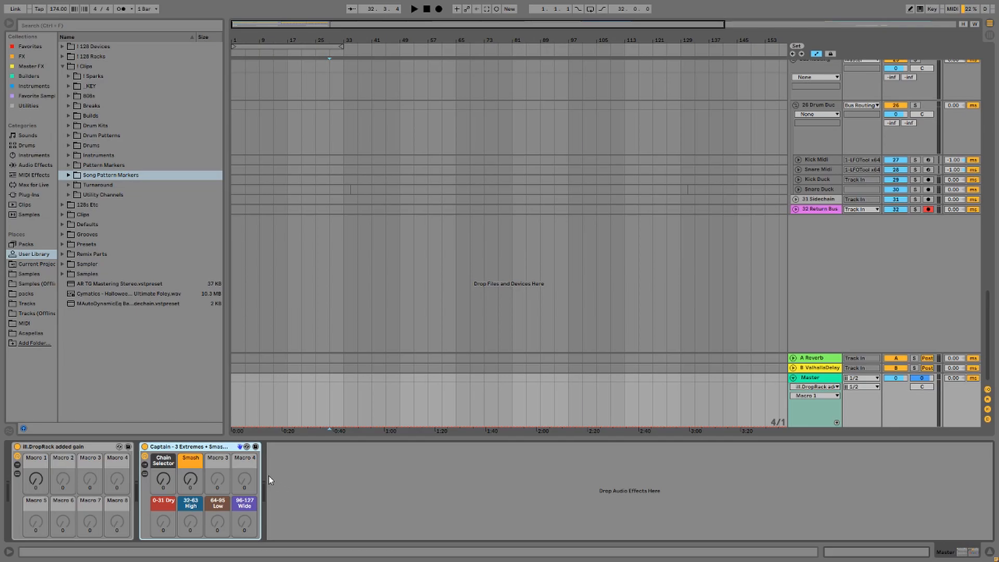
pyautogui.click(192, 482)
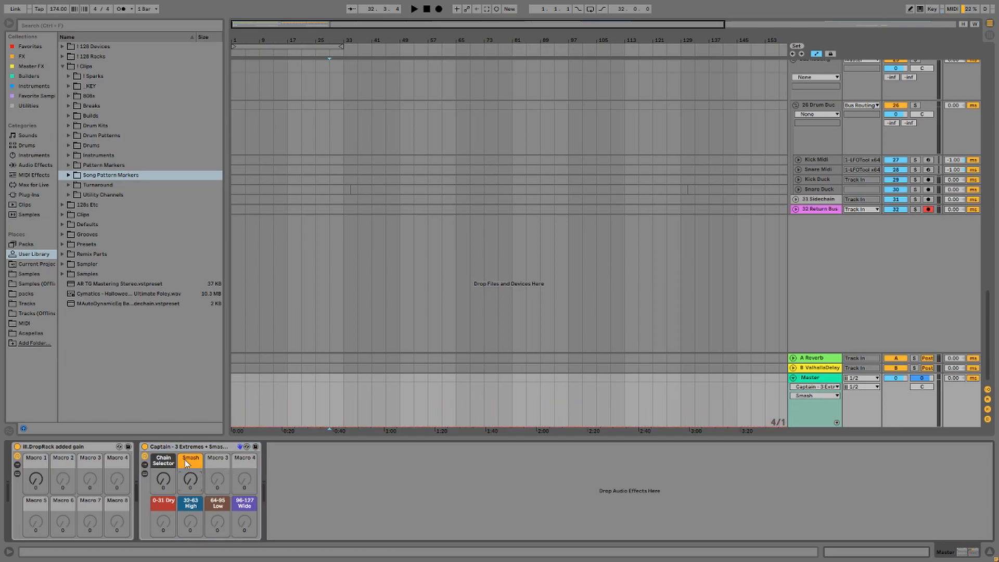
pyautogui.click(145, 475)
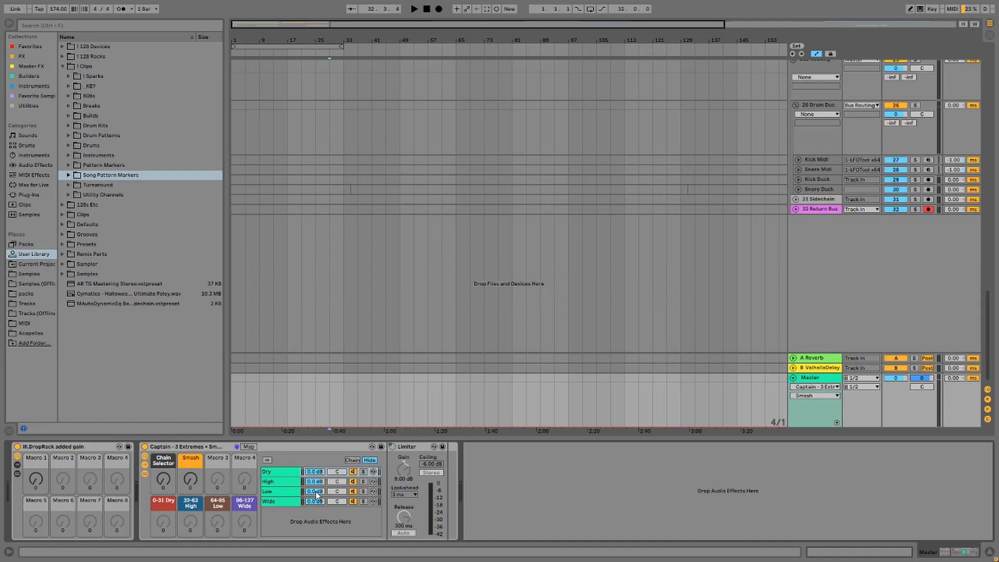
pyautogui.click(144, 473)
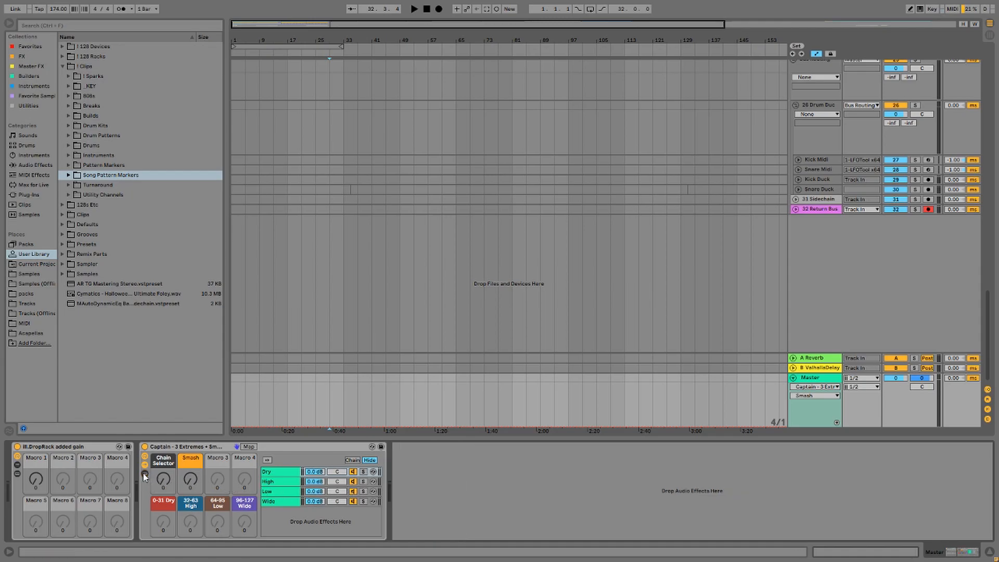
pyautogui.click(143, 465)
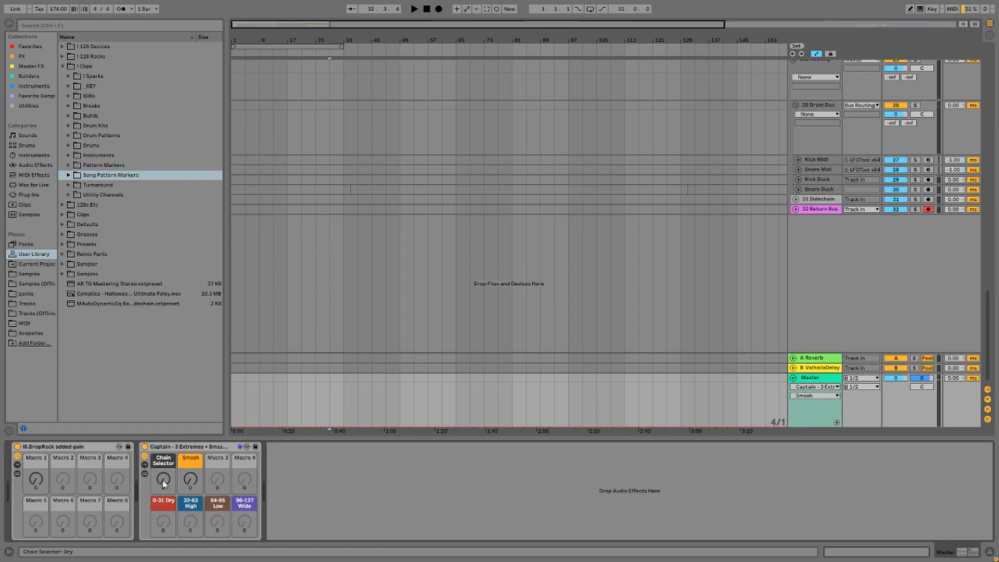
# Sweep the Captain rack's Chain Selector through the High and Wide chains, then back to Dry.
pyautogui.moveTo(163, 484); pyautogui.dragTo(163, 466)
pyautogui.moveTo(165, 485); pyautogui.dragTo(164, 468)
pyautogui.moveTo(165, 469); pyautogui.dragTo(164, 525)
# Move the Smash macro through 81 and 65 to 28, then fold the Master track and scroll to the top.
pyautogui.moveTo(191, 486)
pyautogui.mouseDown()
pyautogui.moveTo(192, 473)
pyautogui.moveTo(192, 482)
pyautogui.mouseUp()
pyautogui.moveTo(192, 479); pyautogui.dragTo(192, 500)
pyautogui.moveTo(190, 480); pyautogui.dragTo(190, 500)
pyautogui.click(793, 378)
pyautogui.moveTo(988, 343); pyautogui.dragTo(988, 93)
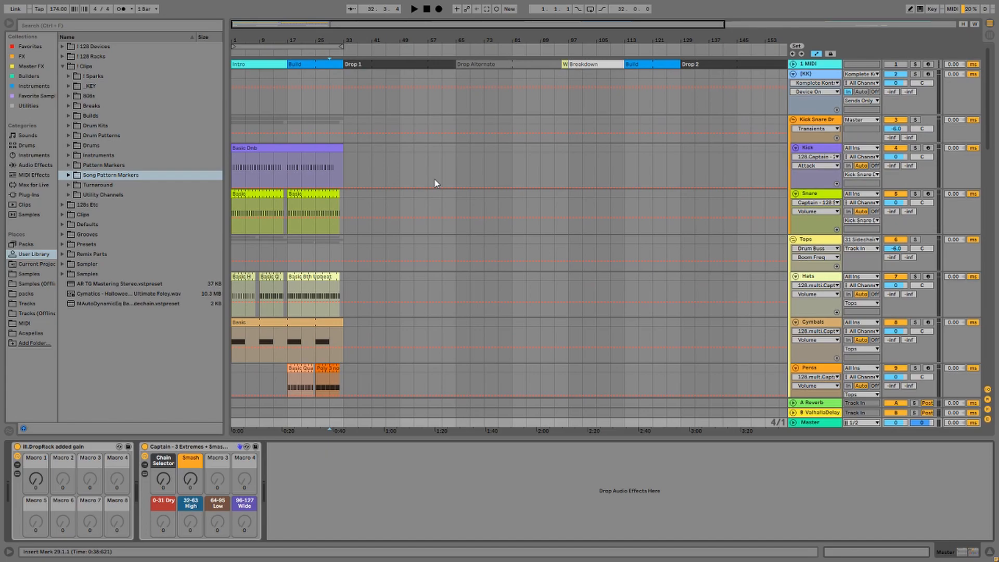
# Switch to Session view with Tab and hide the browser so the clip grid and mixer fill the width.
pyautogui.press('Tab')
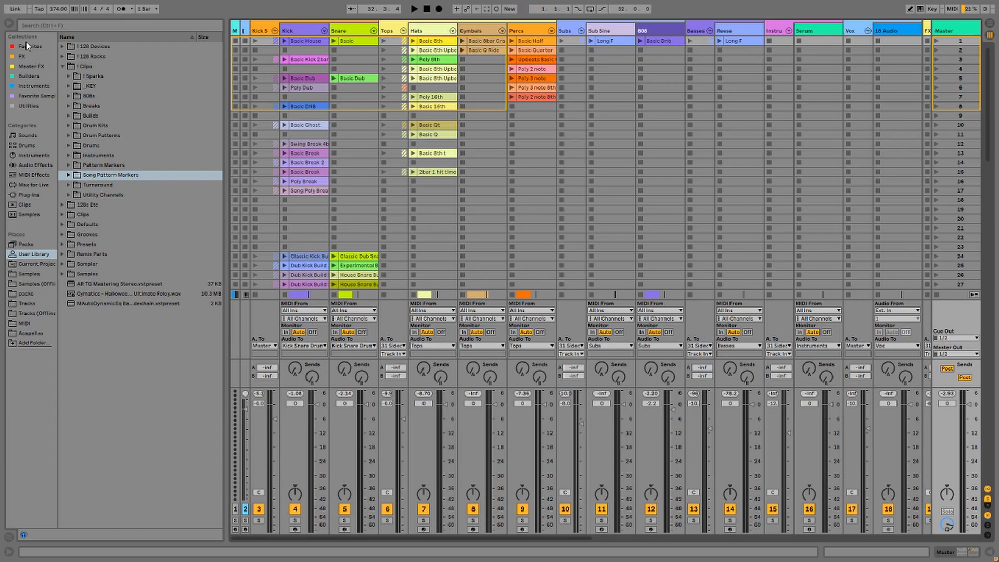
pyautogui.click(11, 24)
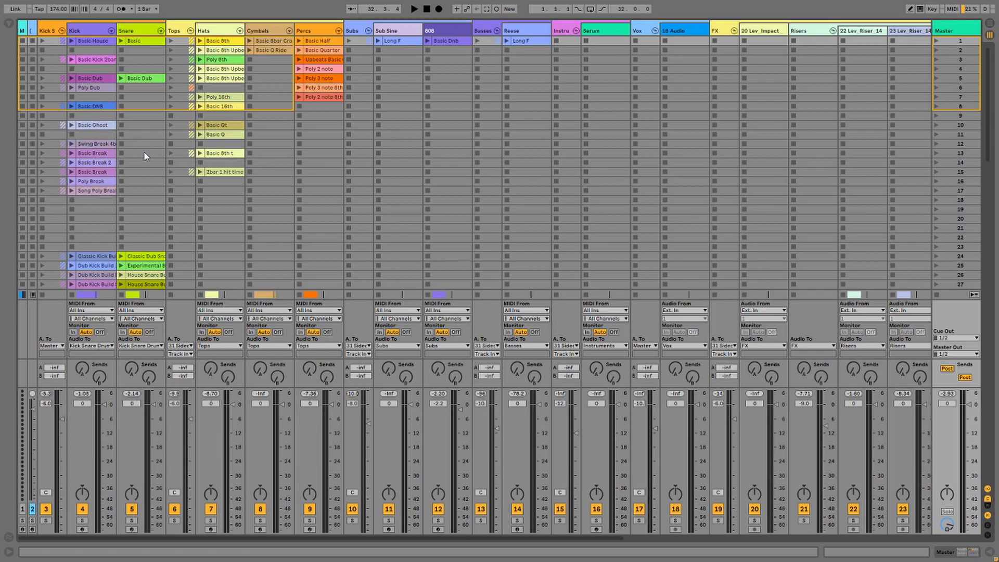
pyautogui.scroll(-1, 155, 176)
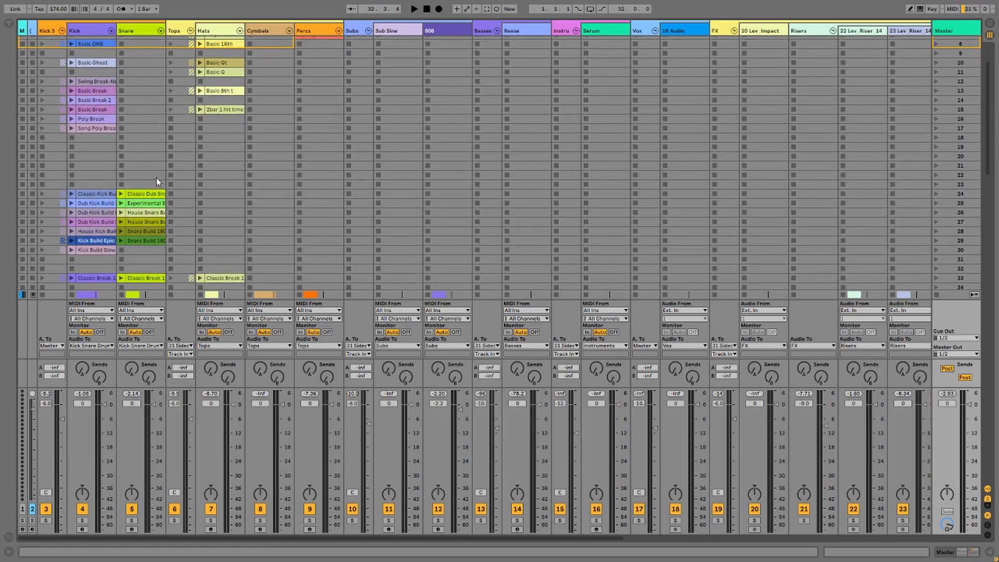
pyautogui.scroll(1, 157, 178)
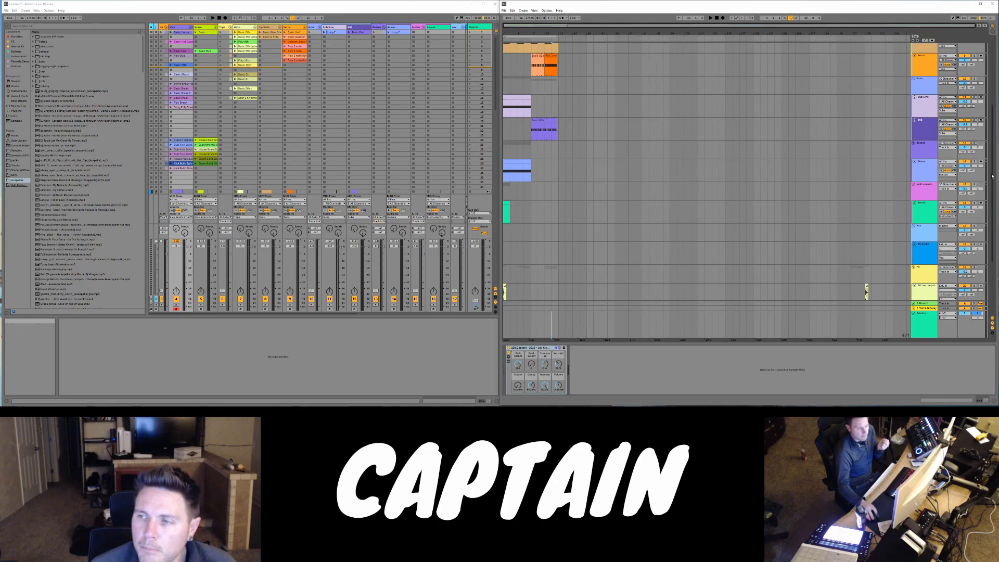
pyautogui.scroll(5, 990, 123)
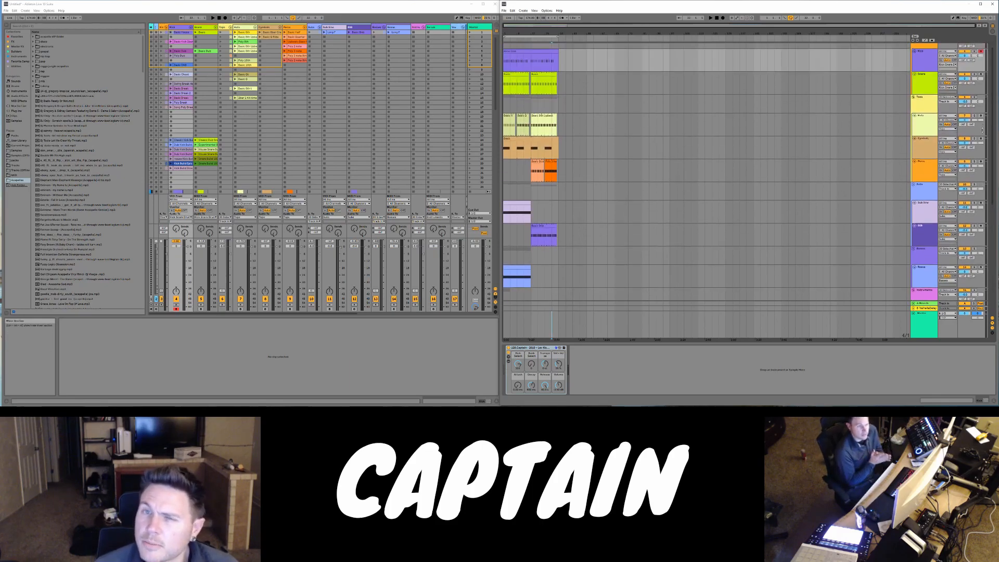